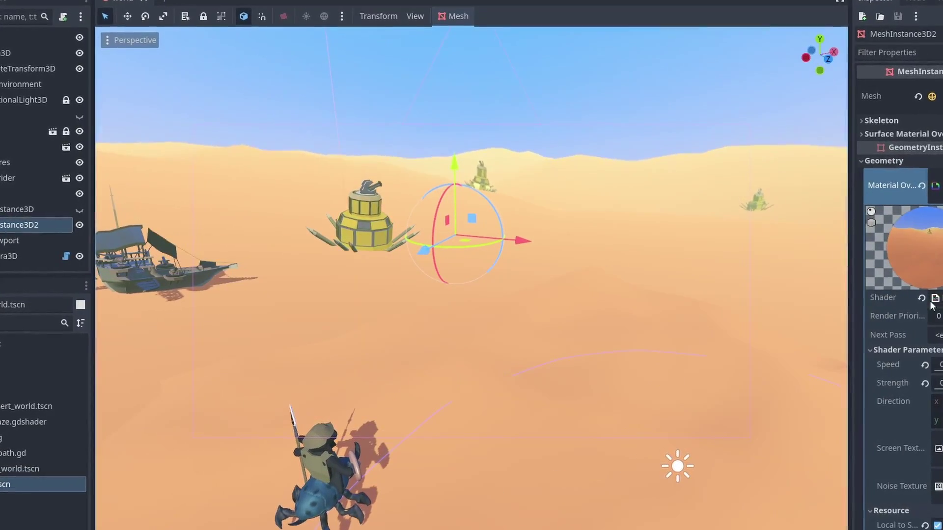
# Add a MeshInstance3D child under the root Node3D
pyautogui.click(922, 186)
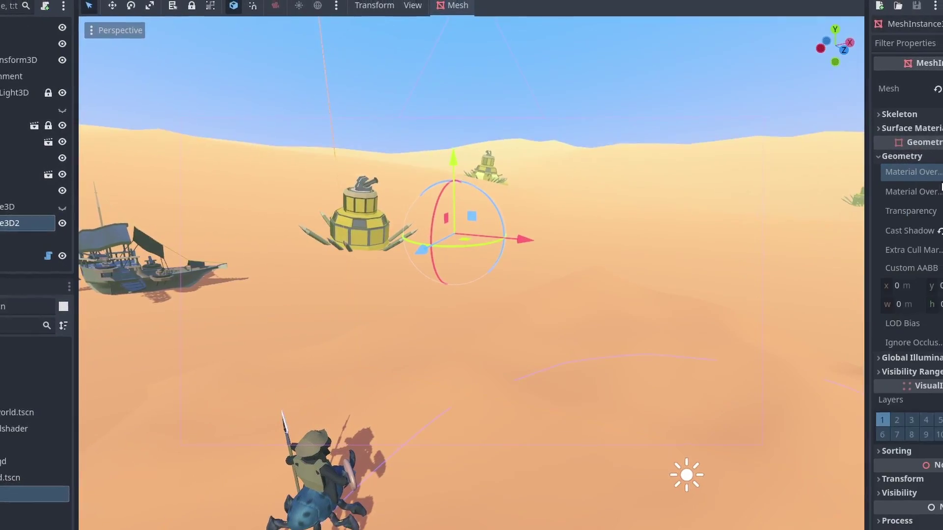
pyautogui.moveTo(522, 221); pyautogui.dragTo(625, 233, button='middle')
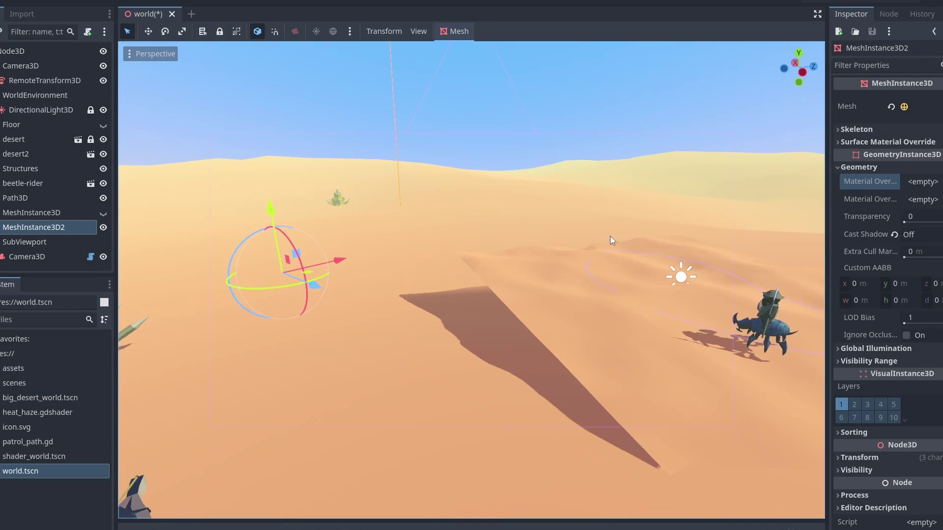
pyautogui.scroll(-5, 594, 235)
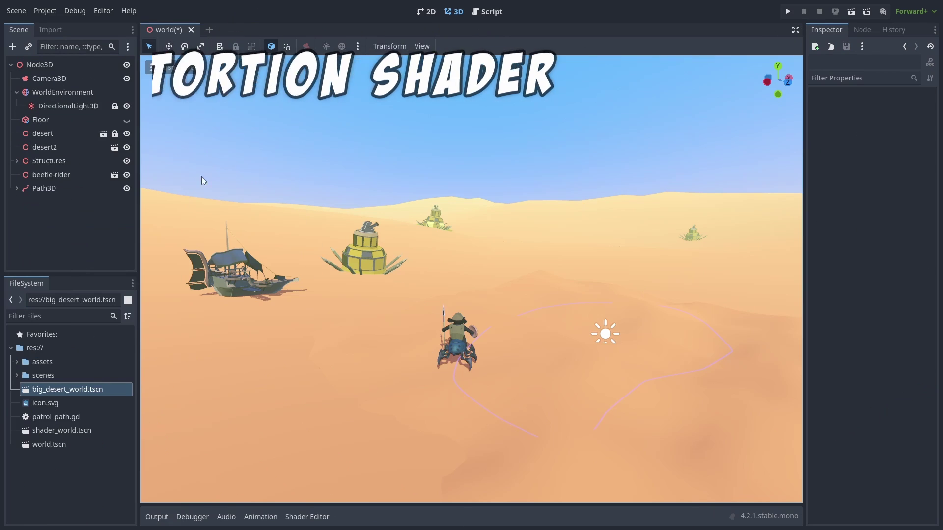
pyautogui.click(49, 64)
pyautogui.click(14, 48)
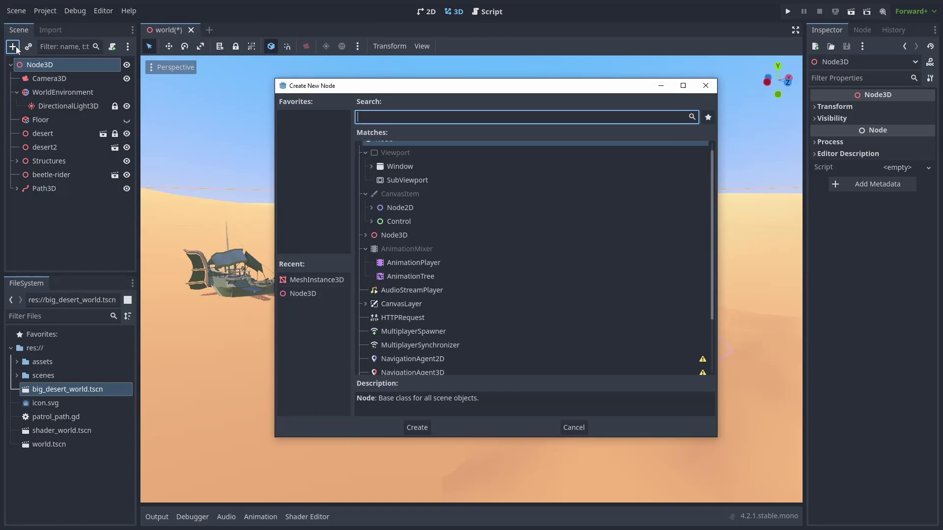
pyautogui.write('mesh')
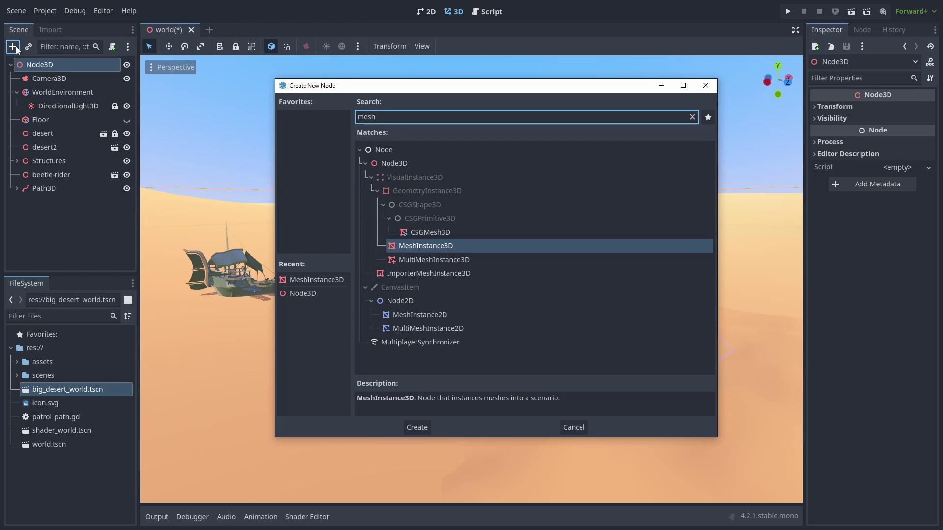
pyautogui.press('Return')
# Give it a new 800 × 400 m QuadMesh and drag it away from the player
pyautogui.click(900, 111)
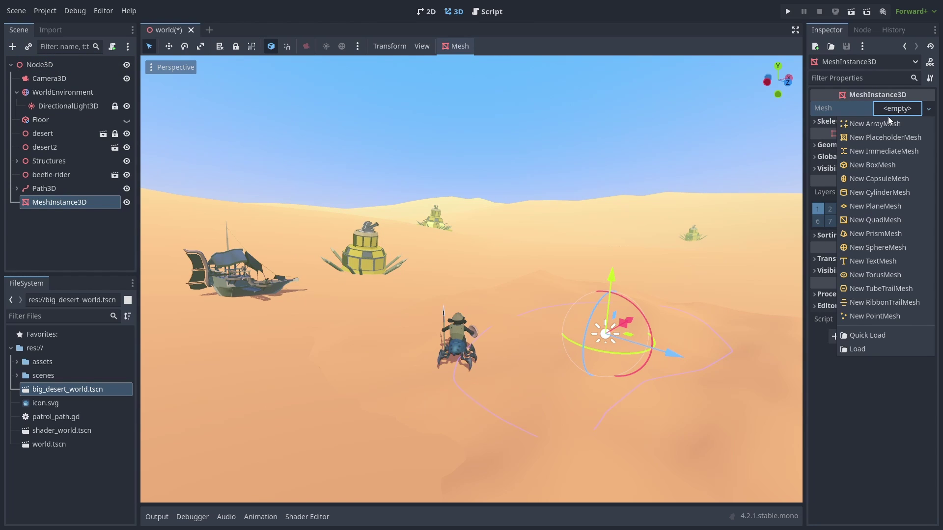
pyautogui.click(877, 220)
pyautogui.click(894, 130)
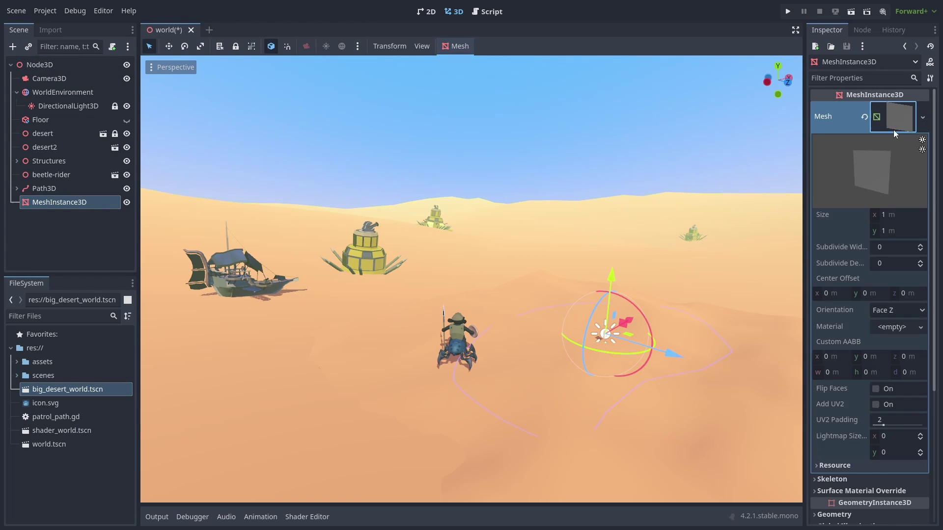
pyautogui.click(897, 213)
pyautogui.write('8')
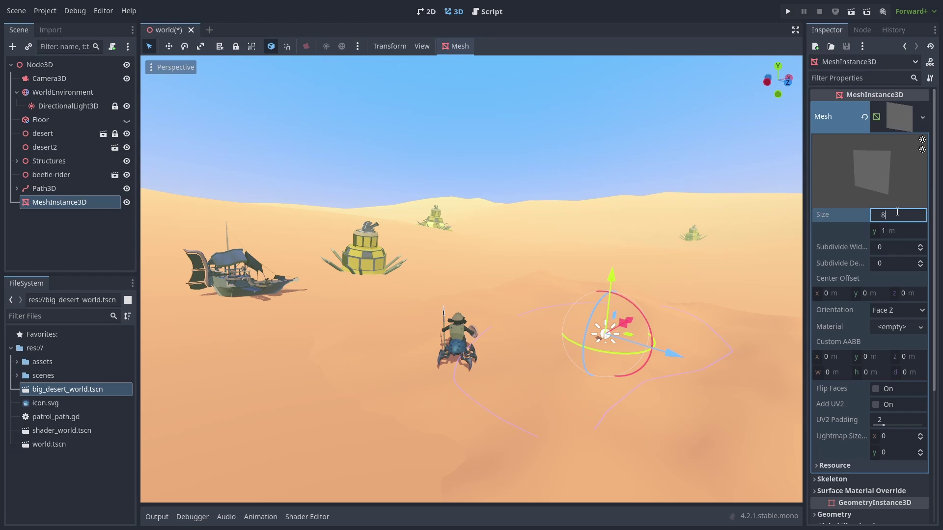
pyautogui.write('00')
pyautogui.press('Return')
pyautogui.click(893, 231)
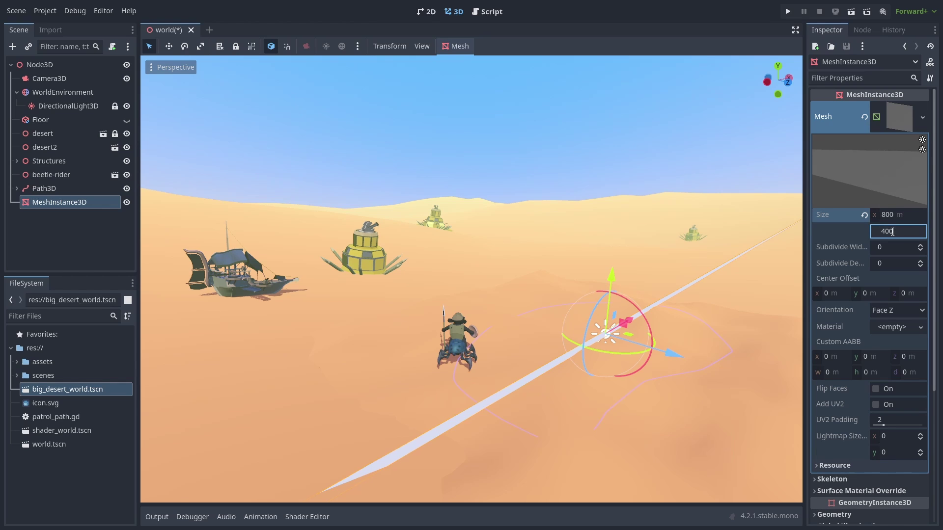
pyautogui.press('Return')
pyautogui.moveTo(644, 344); pyautogui.dragTo(462, 248)
pyautogui.moveTo(502, 312); pyautogui.dragTo(505, 302, button='middle')
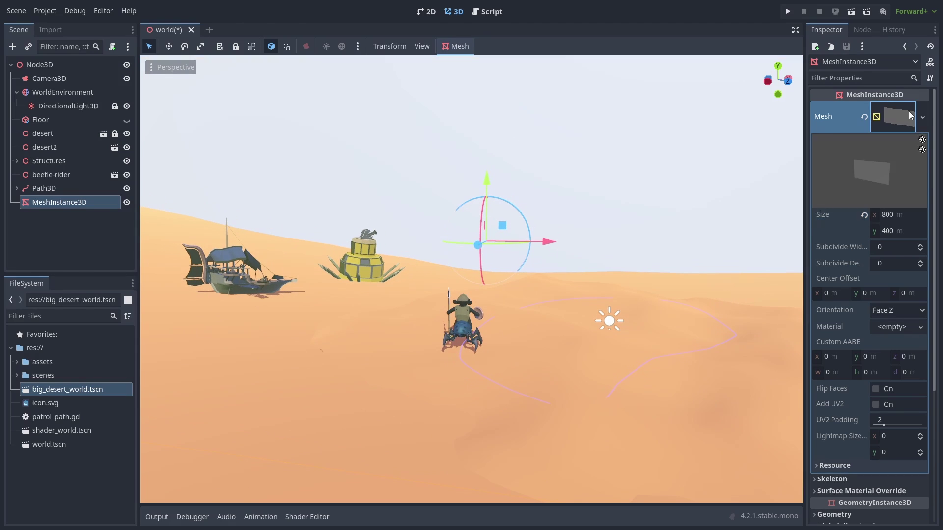
# Set the mesh's Geometry Material Override to a new ShaderMaterial
pyautogui.click(893, 116)
pyautogui.click(852, 176)
pyautogui.click(922, 187)
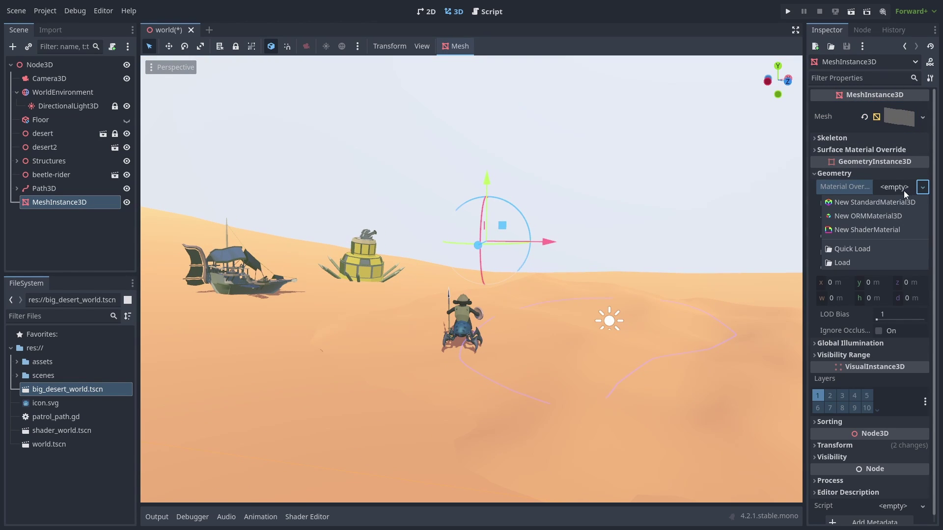
pyautogui.click(883, 231)
pyautogui.click(901, 196)
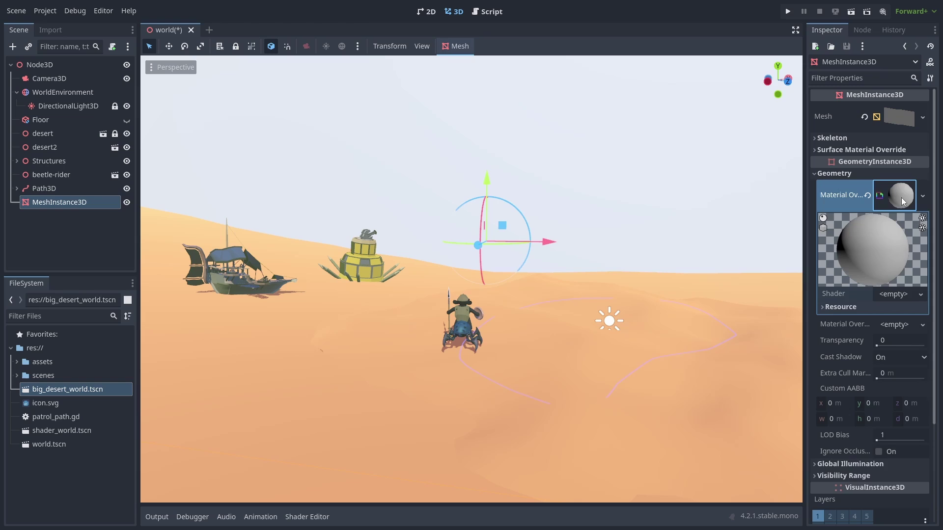
# Create a new heat_haze.gdshader for the material and open it in the shader editor
pyautogui.click(893, 294)
pyautogui.click(890, 311)
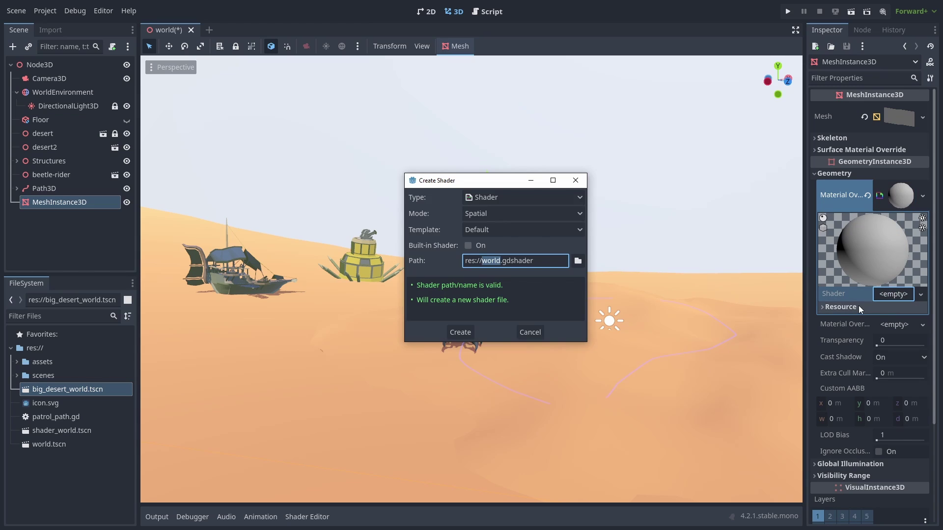
pyautogui.write('heat_haze')
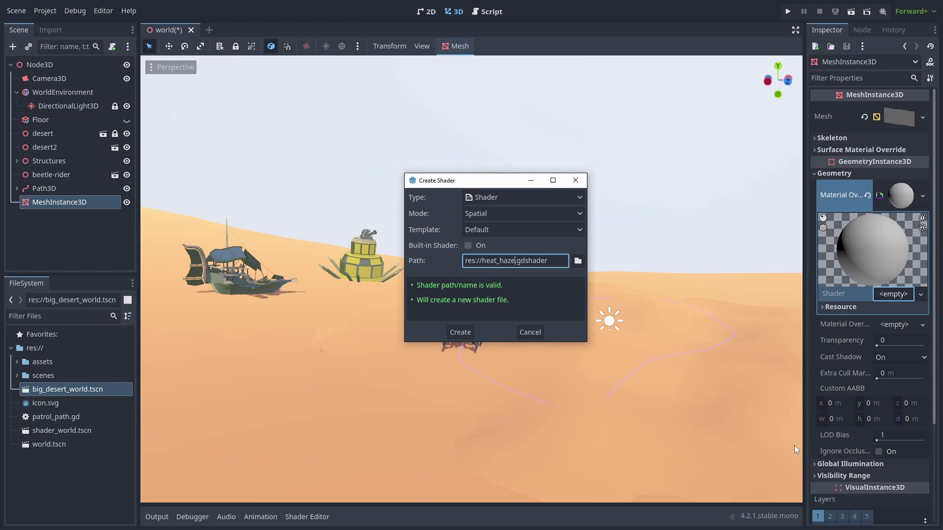
pyautogui.click(458, 333)
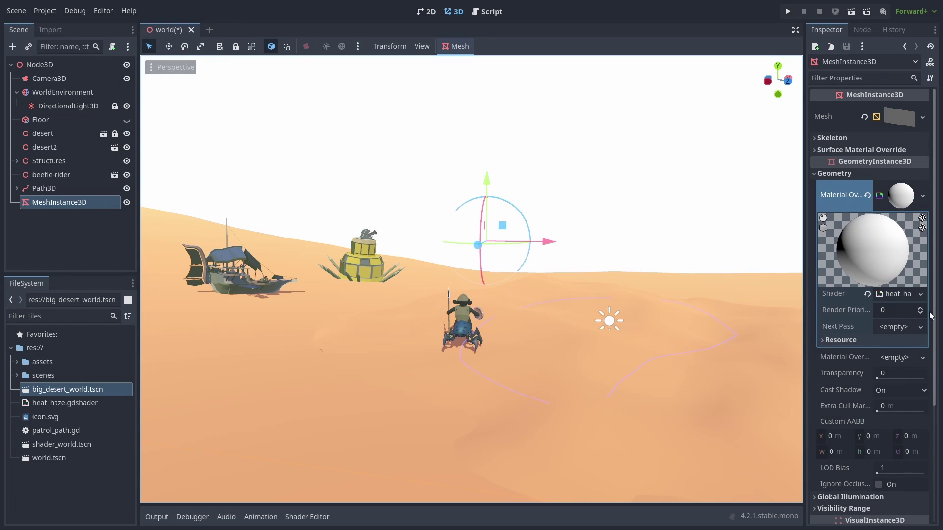
pyautogui.click(906, 293)
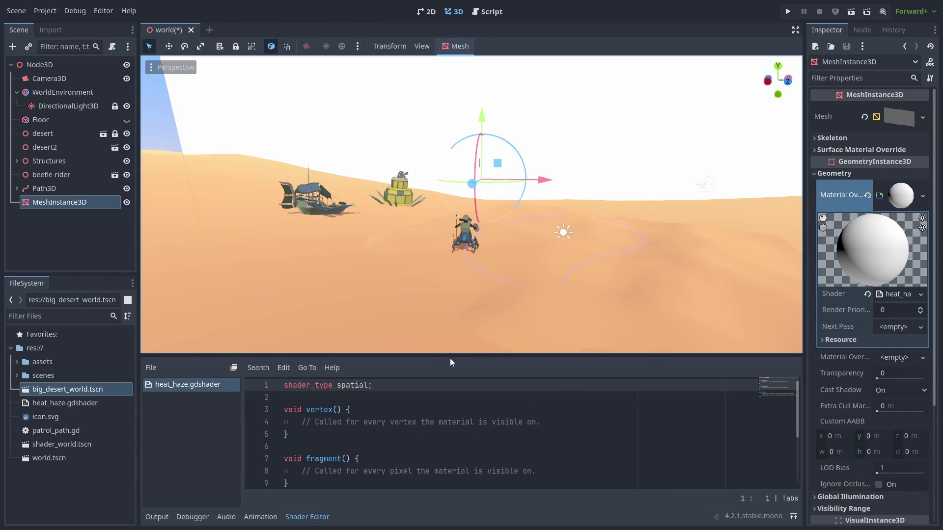
# Delete the empty vertex function and declare 'uniform sampler2D screen_texture : hint_screen_texture'
pyautogui.moveTo(450, 359); pyautogui.dragTo(459, 311)
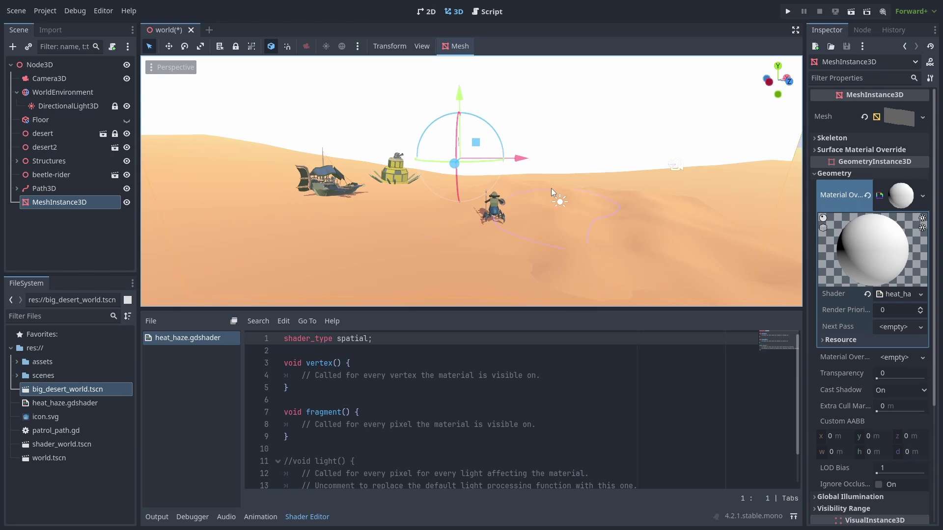
pyautogui.scroll(5, 549, 187)
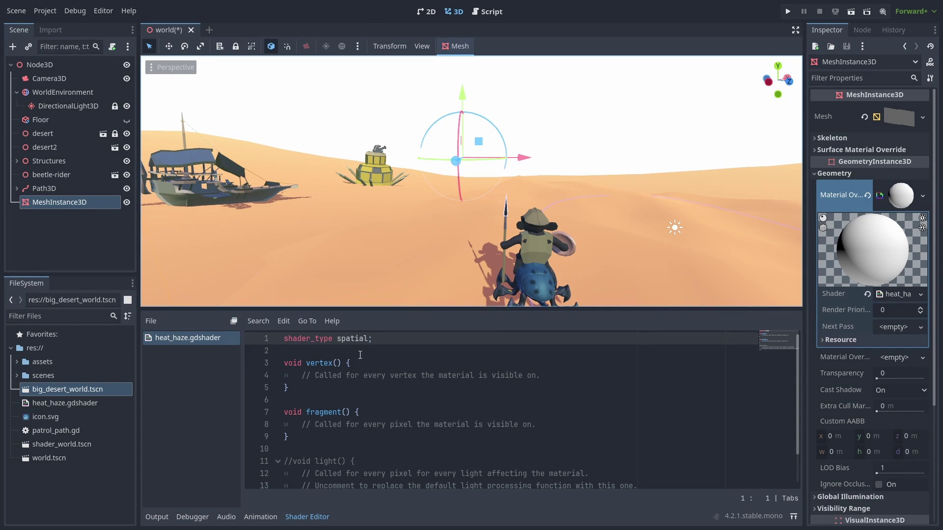
pyautogui.moveTo(360, 354); pyautogui.dragTo(349, 472)
pyautogui.press('BackSpace')
pyautogui.press('BackSpace')
pyautogui.press('BackSpace')
pyautogui.click(422, 339)
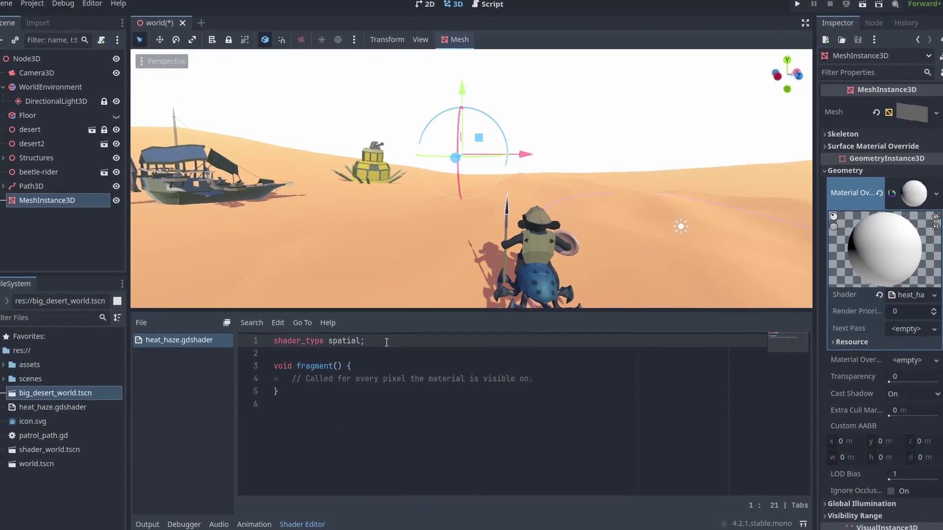
pyautogui.press('Return')
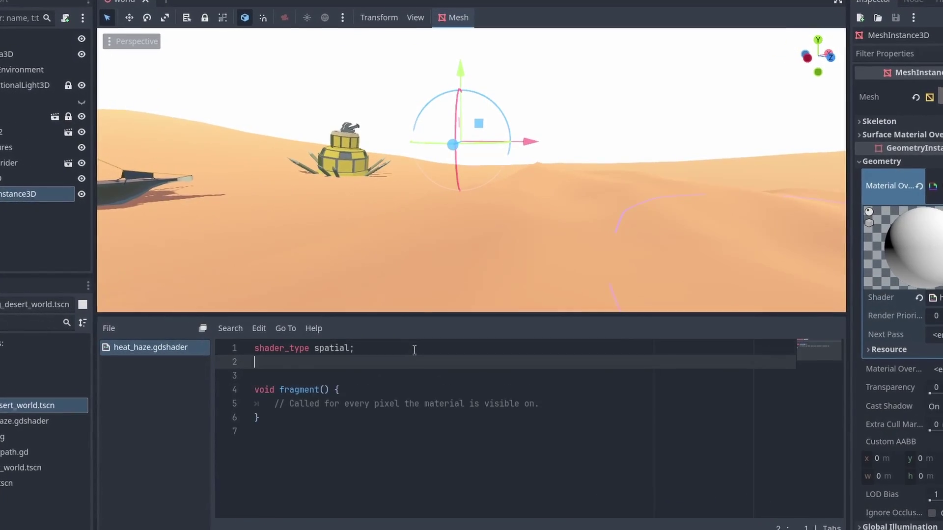
pyautogui.press('Return')
pyautogui.write('uniform sampler2D screen')
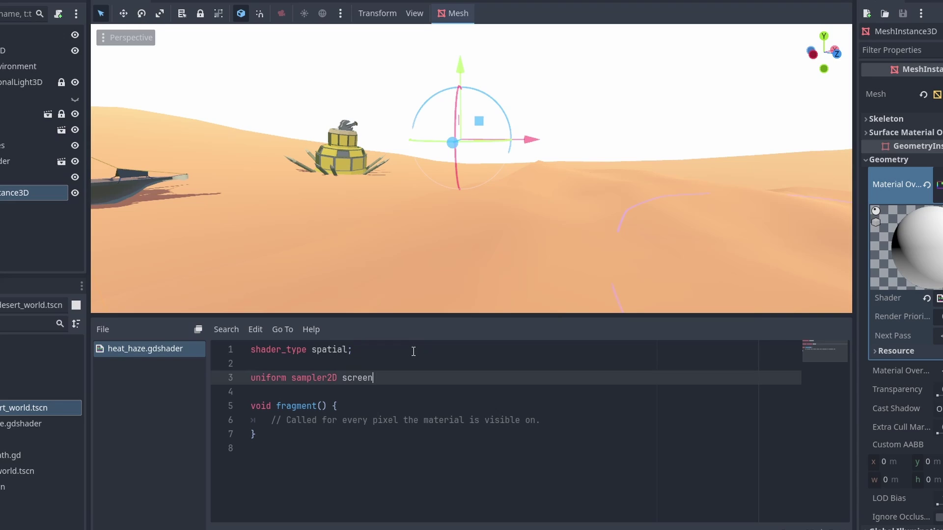
pyautogui.write('_texture : hint_sc')
pyautogui.press('Return')
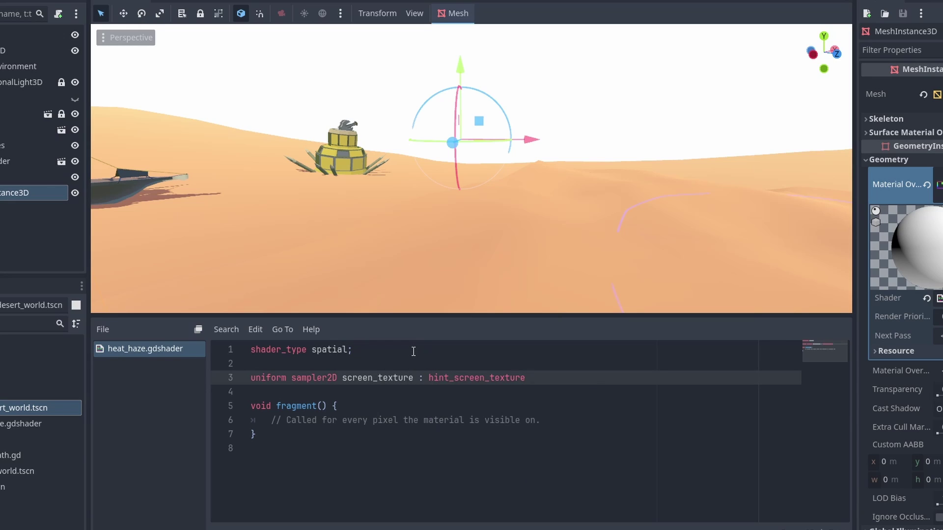
# Set ALBEDO = texture(screen_texture, SCREEN_UV).rgb in fragment() and save the shader
pyautogui.press('Down')
pyautogui.press('Down')
pyautogui.press('Down')
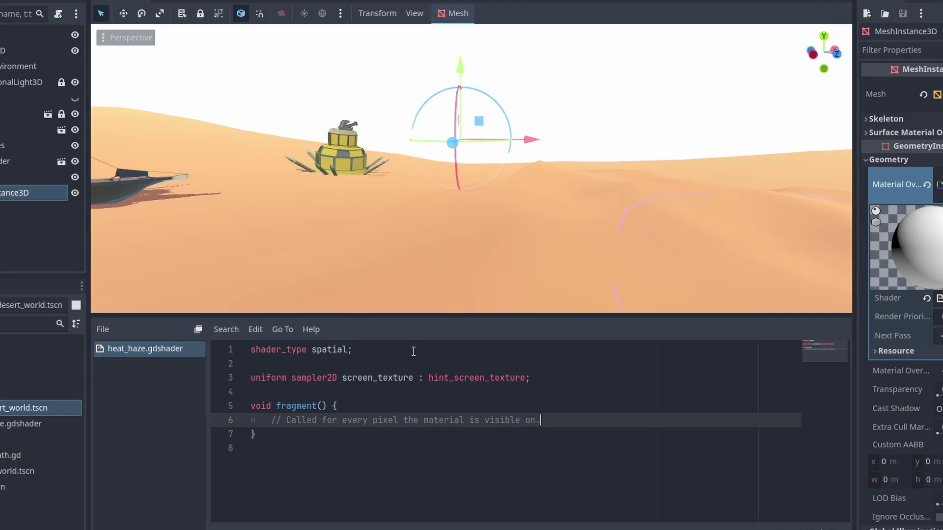
pyautogui.hotkey('shift', 'Home')
pyautogui.write('ALBEDO = textu')
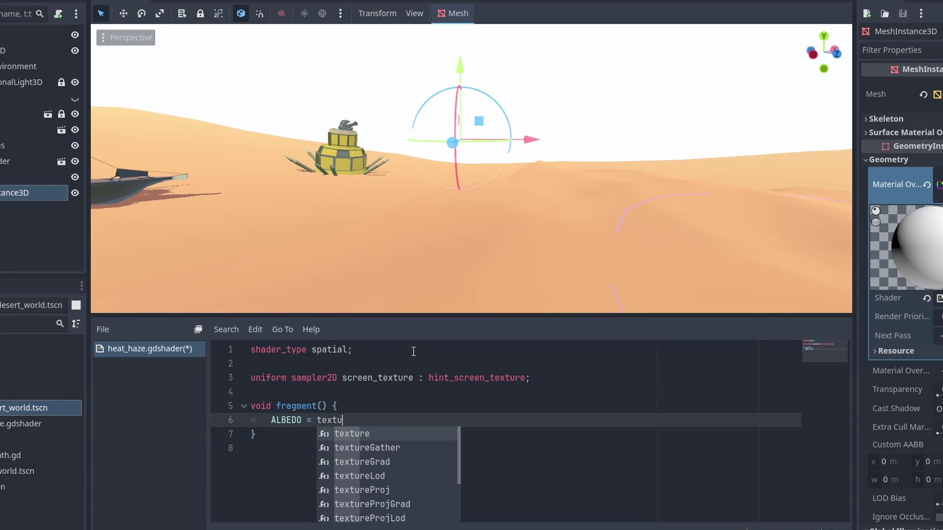
pyautogui.press('Return')
pyautogui.write('scr')
pyautogui.press('Return')
pyautogui.write(', ')
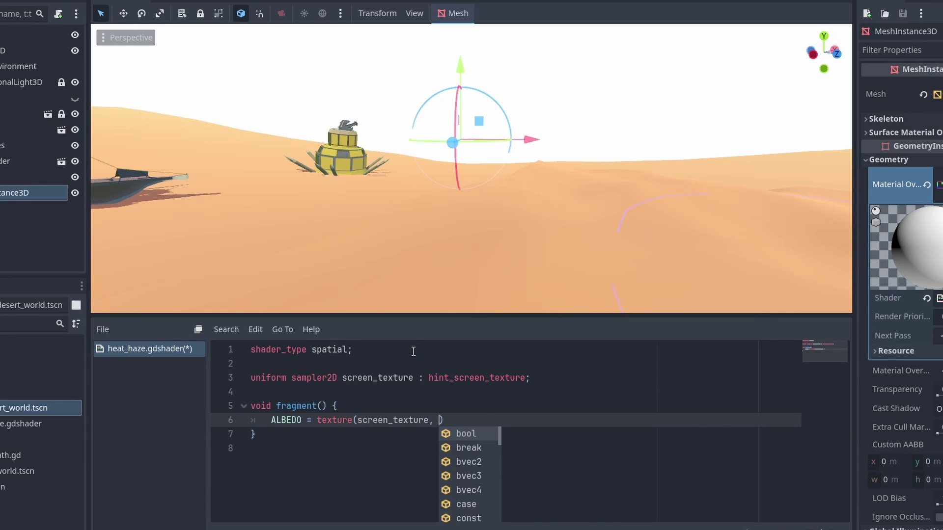
pyautogui.write('SC')
pyautogui.press('Return')
pyautogui.press('Right')
pyautogui.write('.rgb')
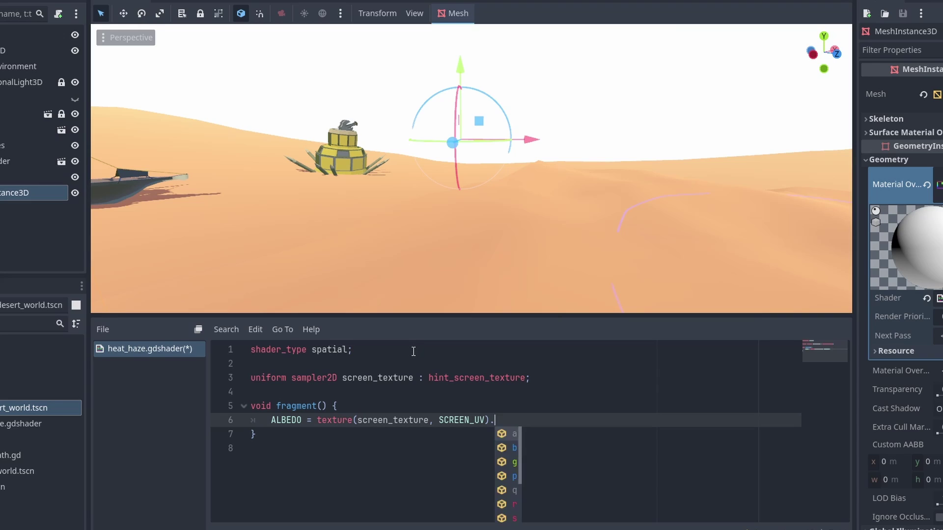
pyautogui.hotkey('ctrl', 's')
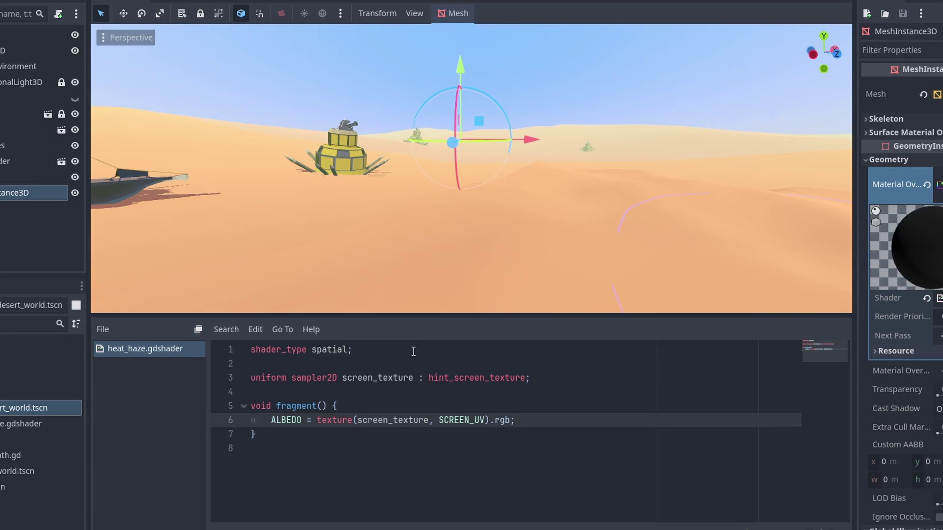
pyautogui.press('Up')
pyautogui.press('Up')
pyautogui.press('Up')
pyautogui.press('Up')
pyautogui.press('Up')
pyautogui.press('Return')
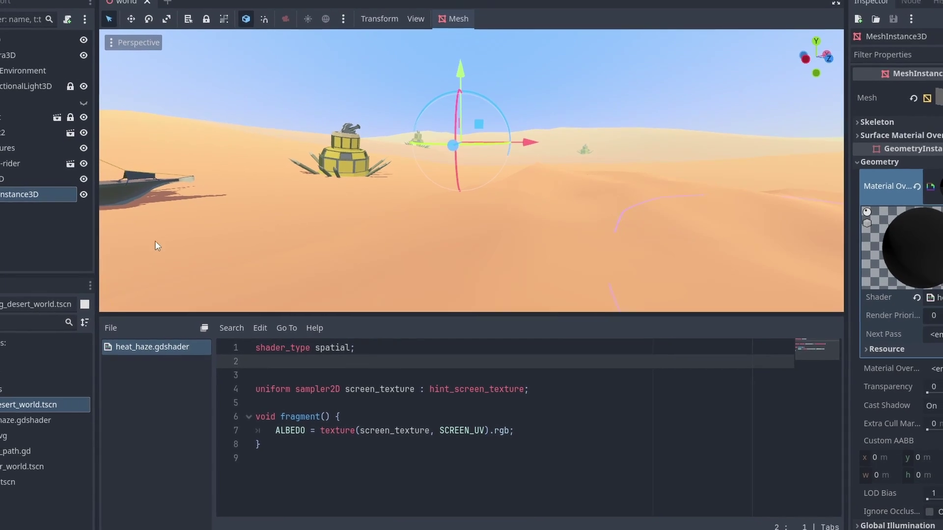
# Add 'render_mode unshaded' to the heat_haze shader and save
pyautogui.click(75, 193)
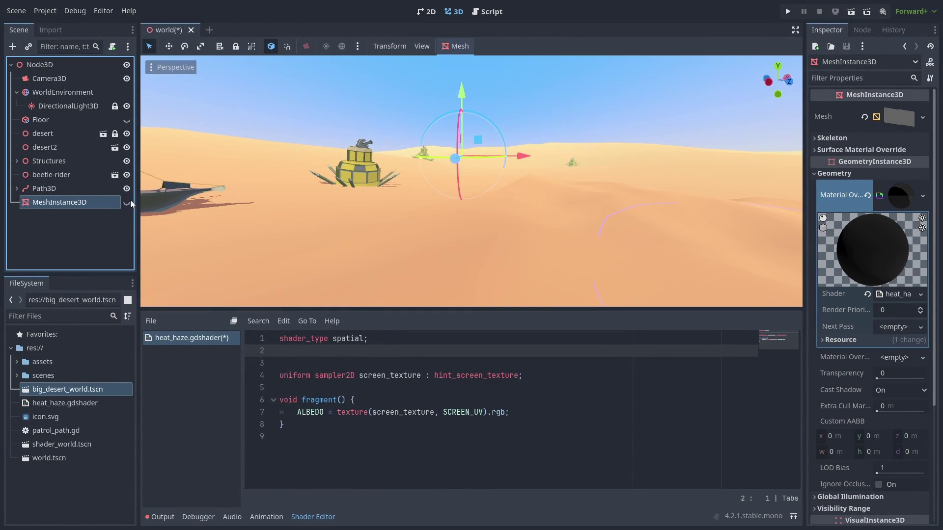
pyautogui.click(126, 203)
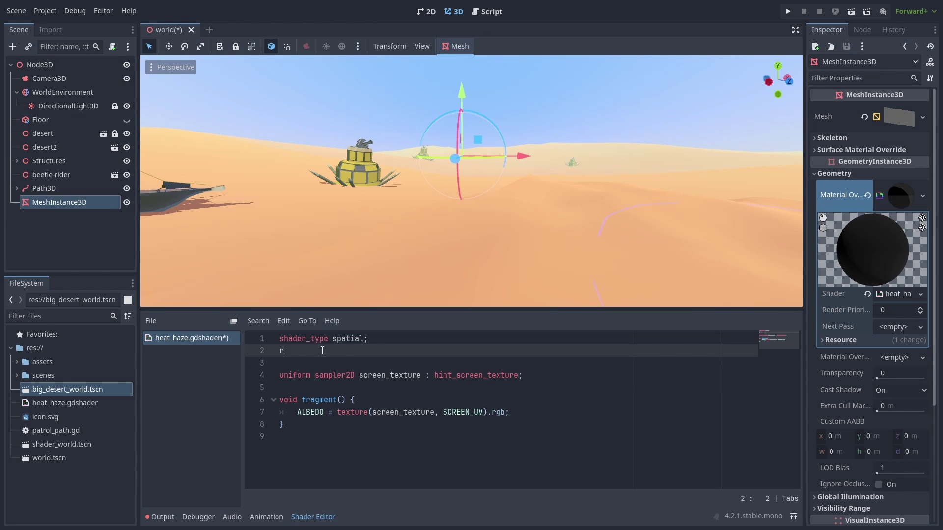
pyautogui.write('ender')
pyautogui.press('Return')
pyautogui.write('un')
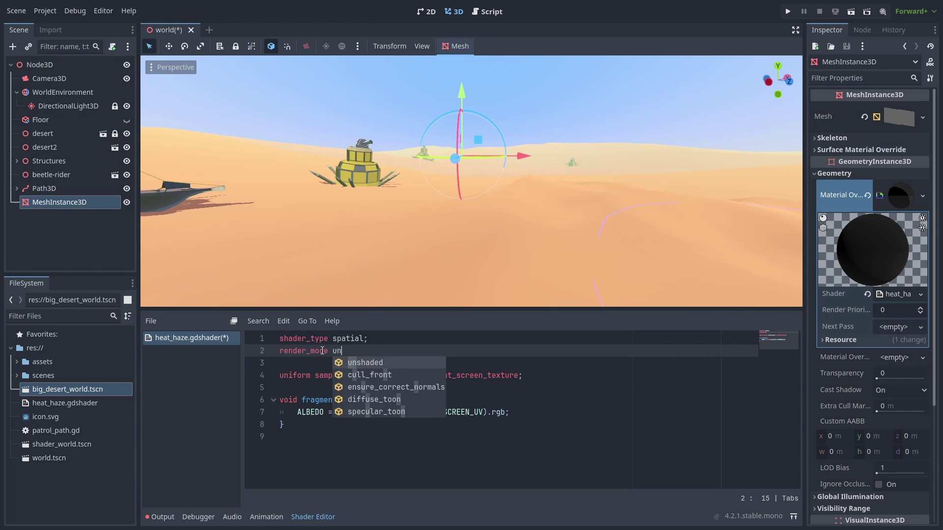
pyautogui.press('Return')
pyautogui.hotkey('ctrl', 's')
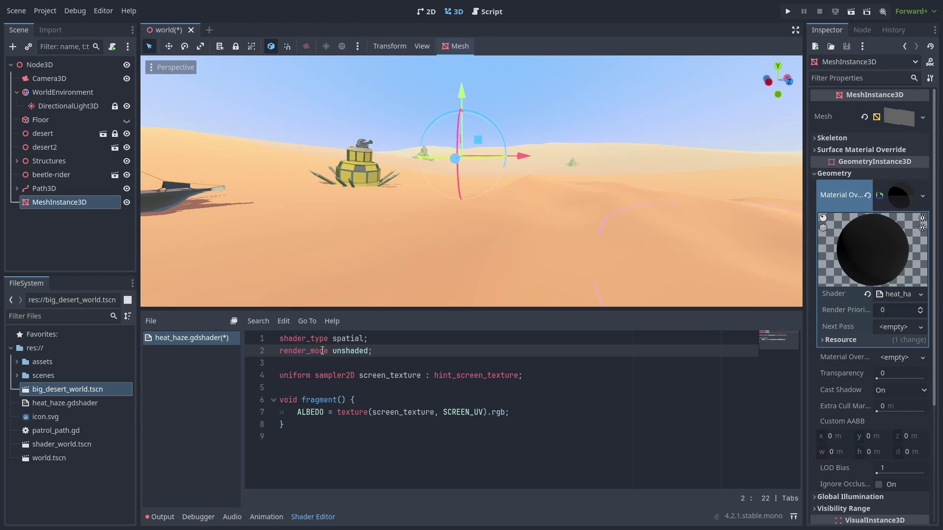
# Compare with WorldEnvironment fog toggled, then add fog_disabled to the render mode
pyautogui.click(126, 202)
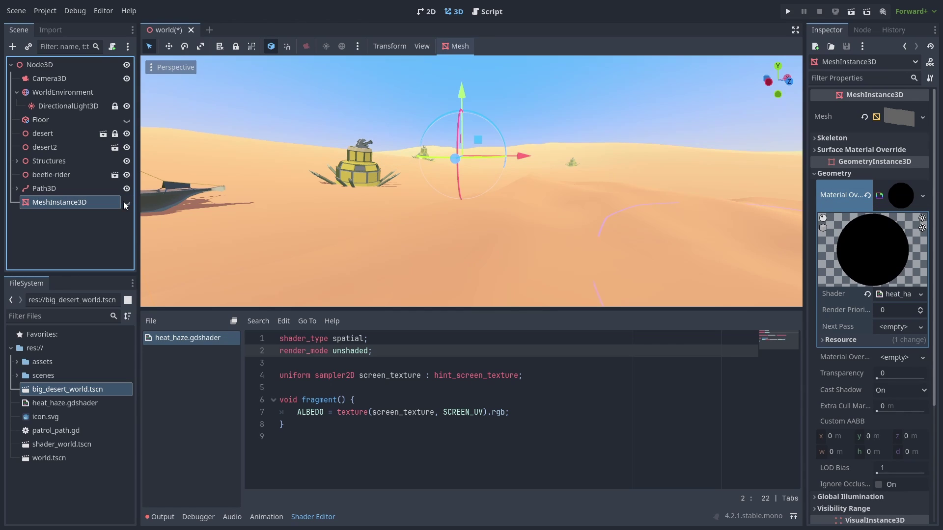
pyautogui.click(126, 202)
pyautogui.click(90, 93)
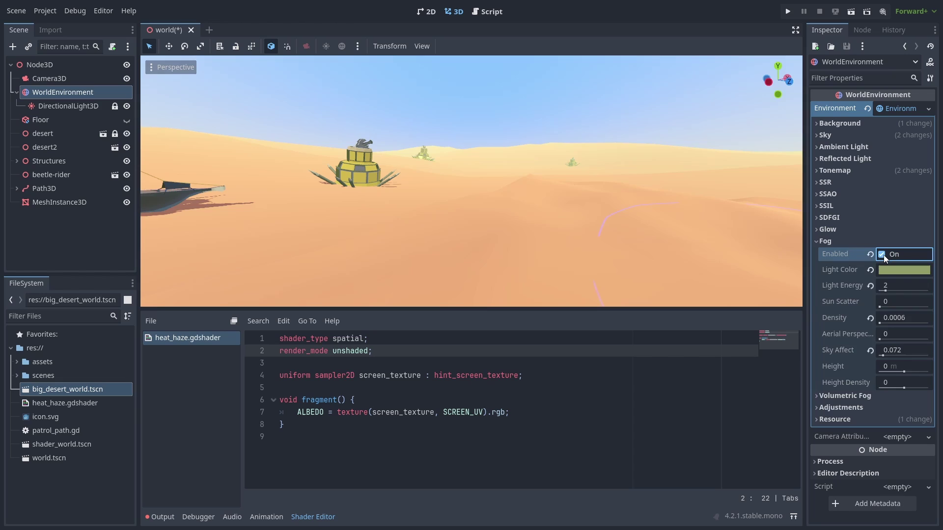
pyautogui.click(883, 255)
pyautogui.click(883, 255)
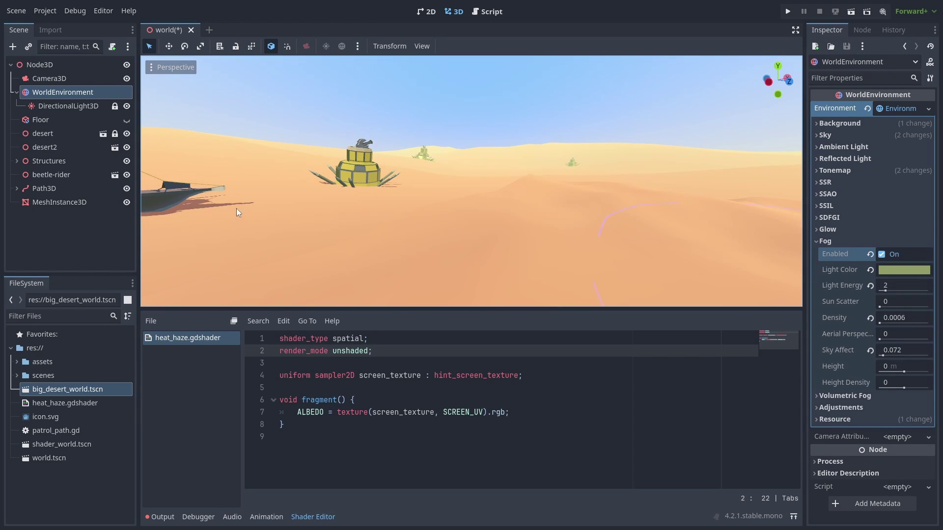
pyautogui.click(61, 202)
pyautogui.write('fog_disabled')
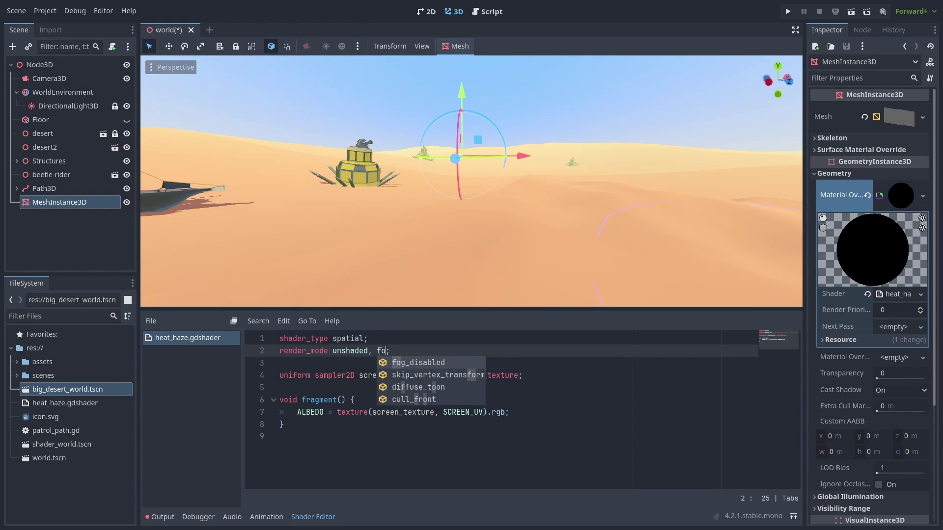
pyautogui.hotkey('ctrl', 's')
pyautogui.click(126, 204)
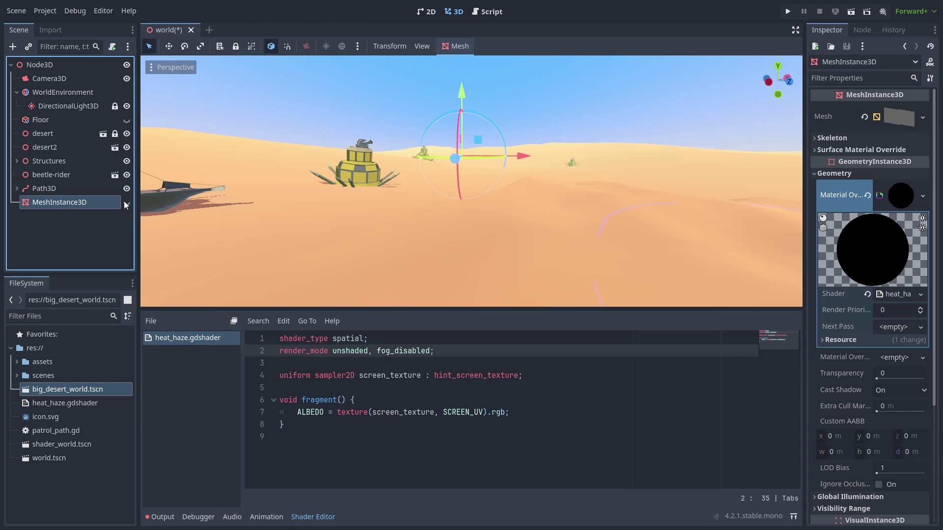
# Preview 0.5 and 0.1 offsets added to SCREEN_UV, then remove the test offset
pyautogui.click(482, 412)
pyautogui.write('+')
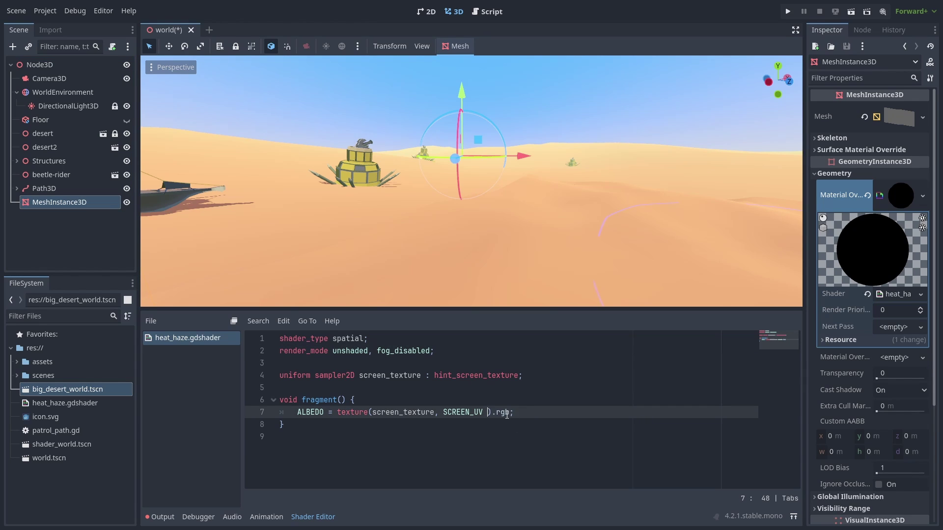
pyautogui.press('BackSpace')
pyautogui.write('0.5')
pyautogui.hotkey('ctrl', 's')
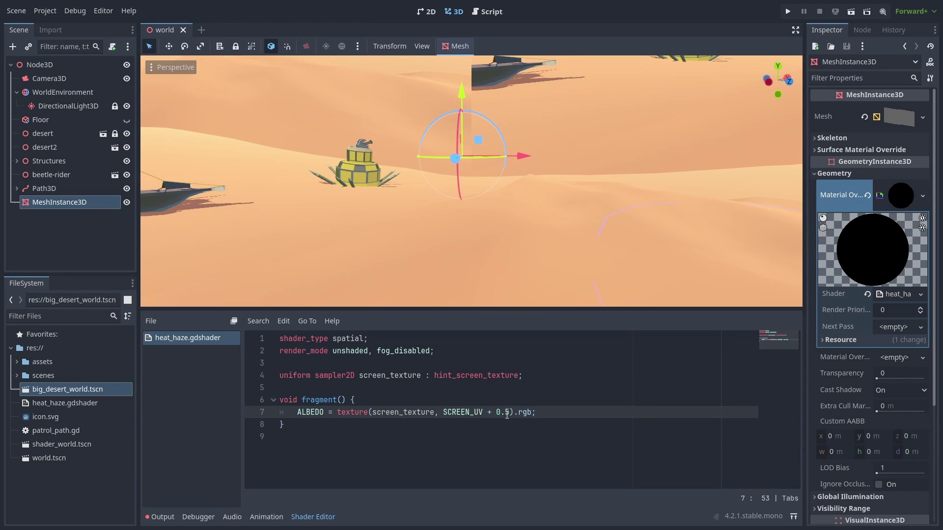
pyautogui.press('BackSpace')
pyautogui.write('1')
pyautogui.hotkey('ctrl', 's')
pyautogui.press('BackSpace')
pyautogui.press('BackSpace')
pyautogui.press('BackSpace')
pyautogui.press('BackSpace')
pyautogui.press('BackSpace')
pyautogui.press('BackSpace')
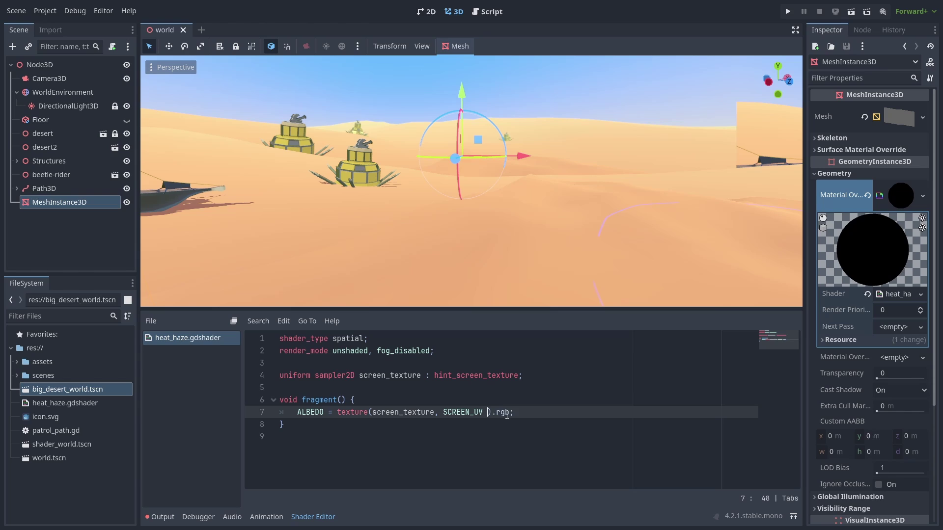
# Save, then begin a 'uniform sampler2D noise' line below the screen_texture uniform
pyautogui.hotkey('ctrl', 's')
pyautogui.click(464, 356)
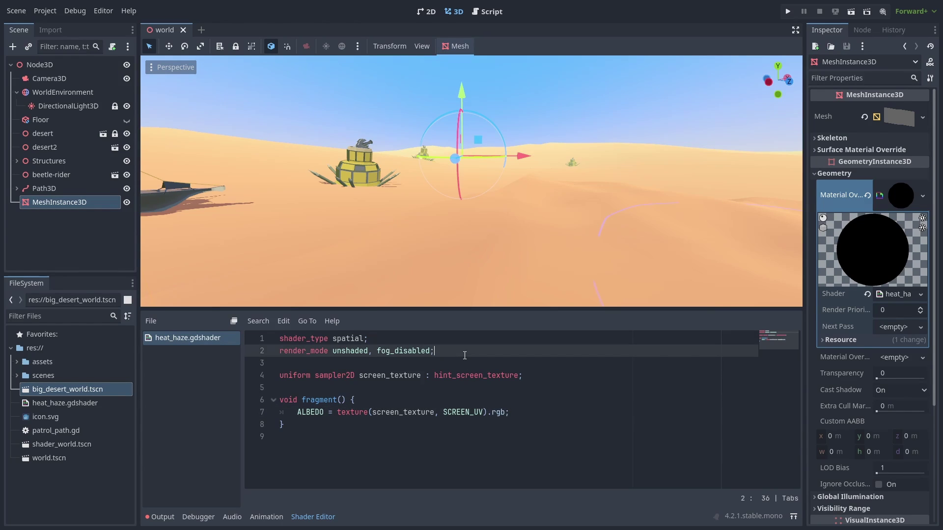
pyautogui.click(559, 378)
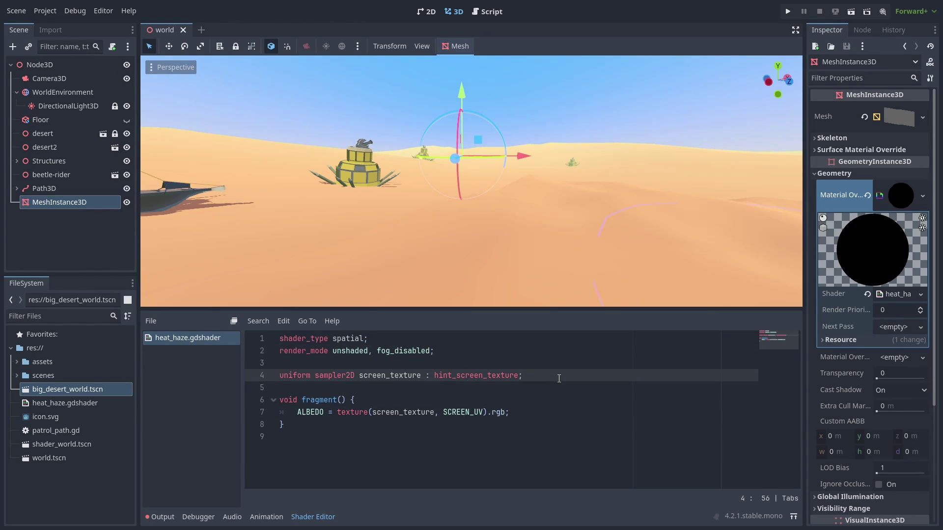
pyautogui.press('Return')
pyautogui.write('uniform samp')
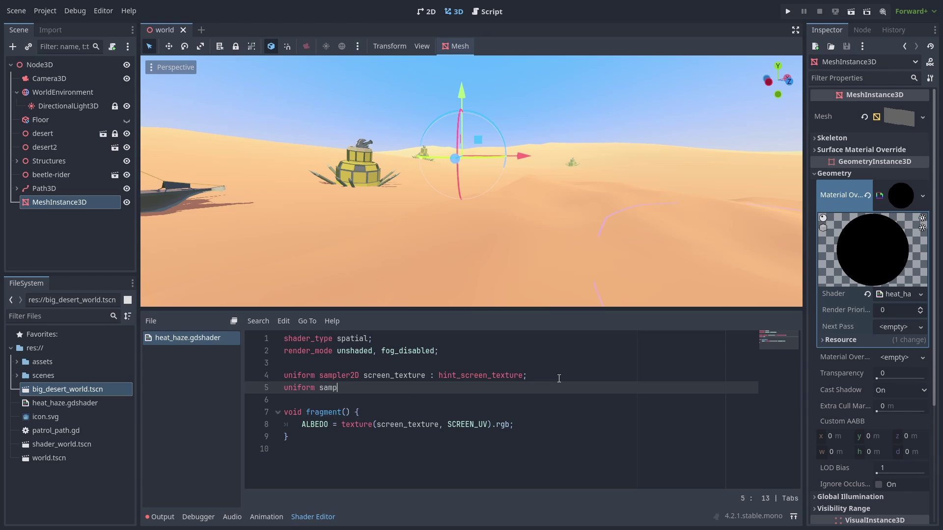
pyautogui.write('ler2D n')
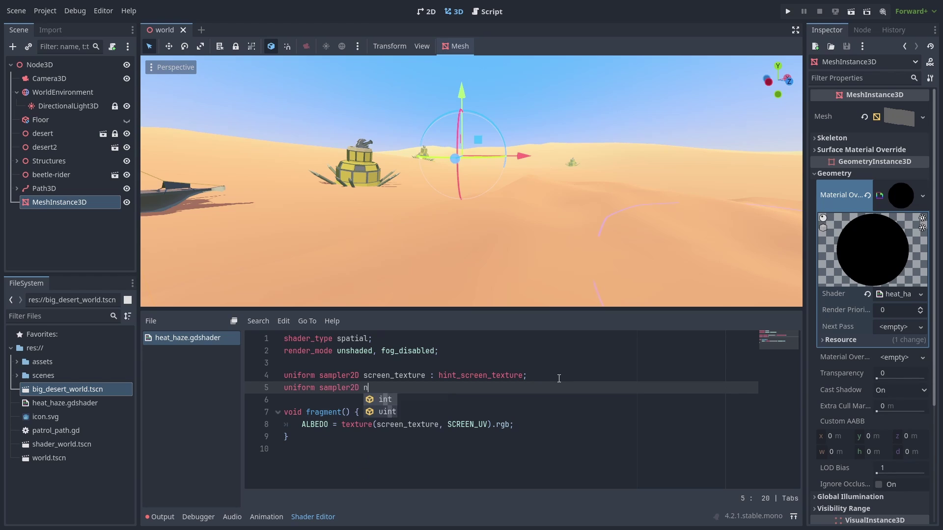
pyautogui.write('oise_texture;')
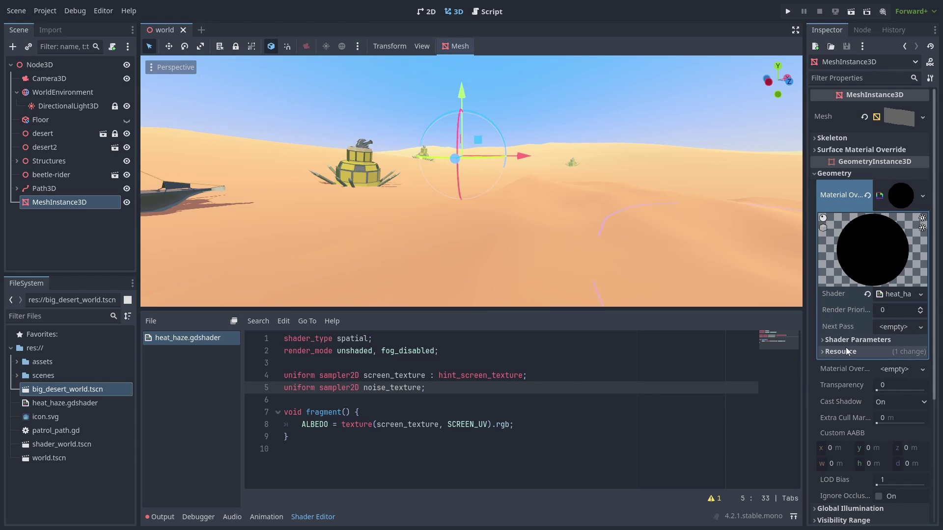
# Set Noise Texture to a new NoiseTexture2D with a FastNoiseLite generator, and tick Seamless
pyautogui.click(851, 340)
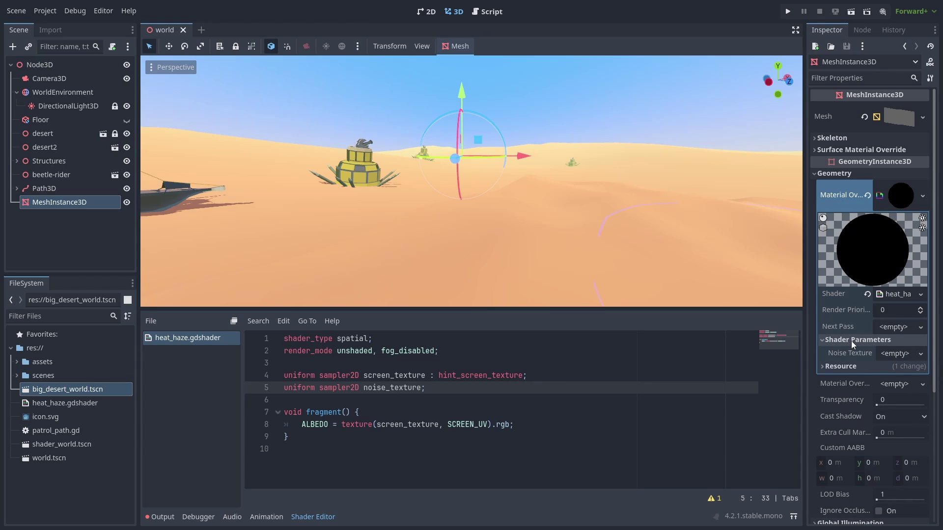
pyautogui.click(894, 354)
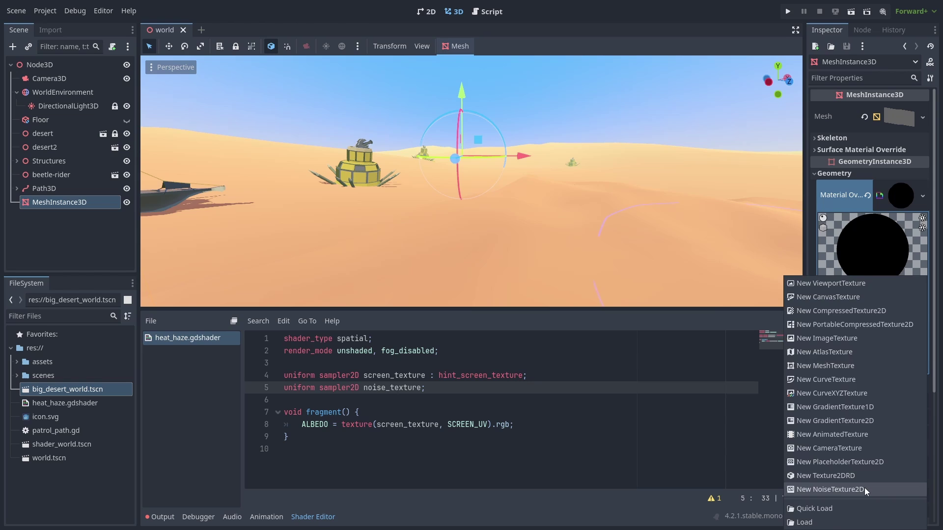
pyautogui.click(864, 488)
pyautogui.click(902, 358)
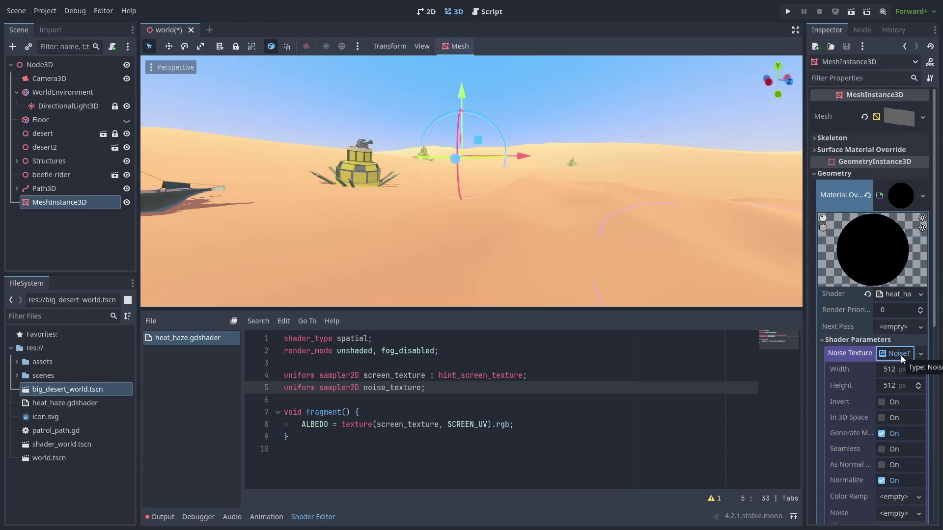
pyautogui.scroll(-5, 900, 355)
pyautogui.click(893, 352)
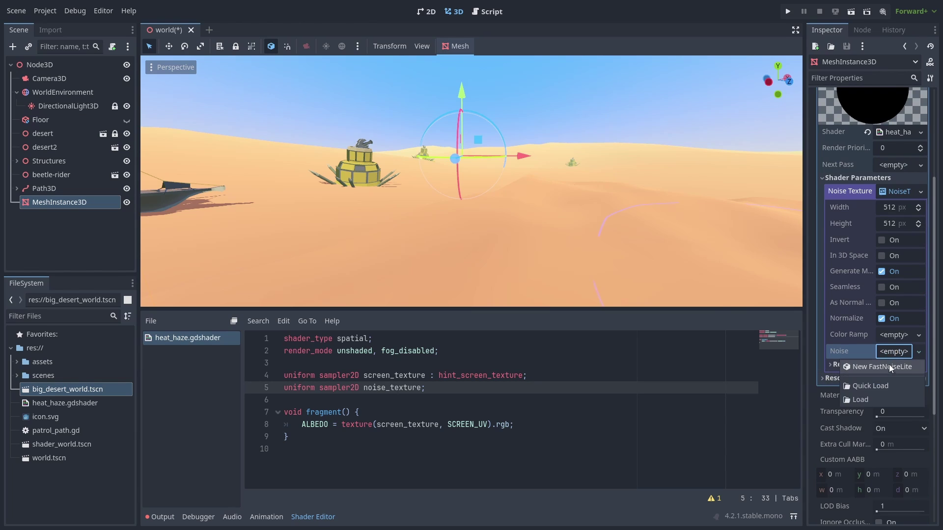
pyautogui.click(889, 367)
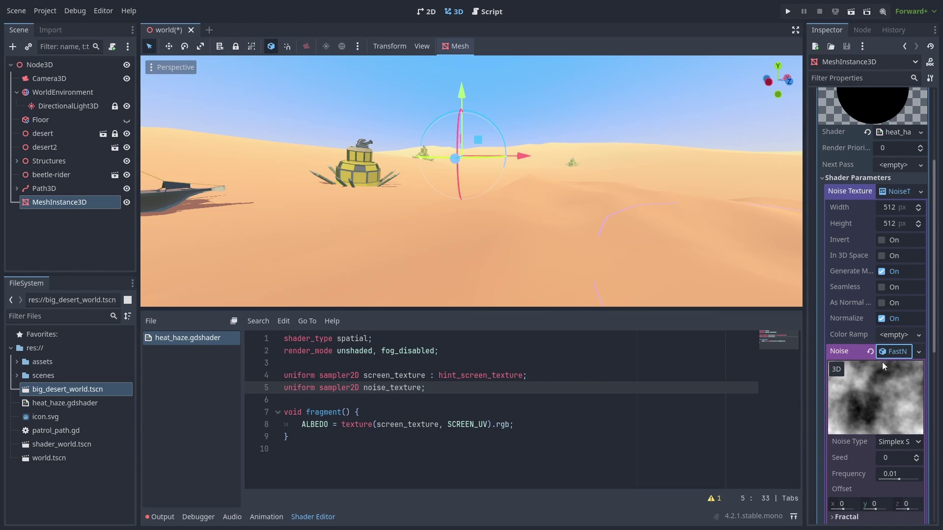
pyautogui.scroll(-3, 880, 385)
pyautogui.click(857, 409)
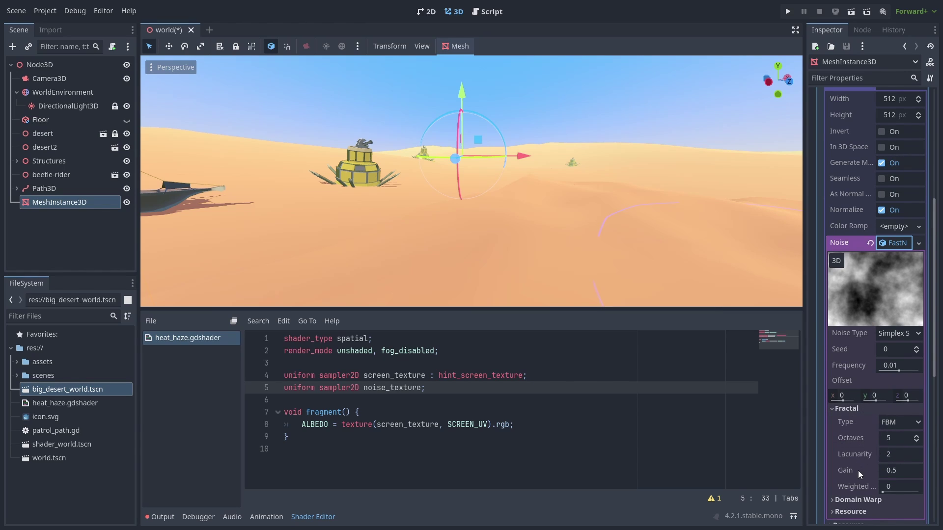
pyautogui.click(881, 179)
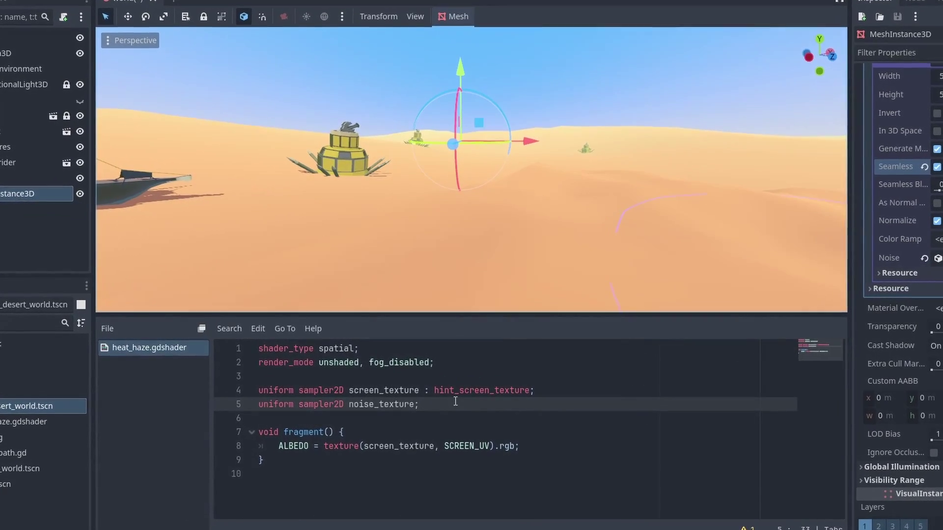
# Sample noise = texture(noise_texture, UV).r and add it to SCREEN_UV
pyautogui.click(421, 431)
pyautogui.press('Return')
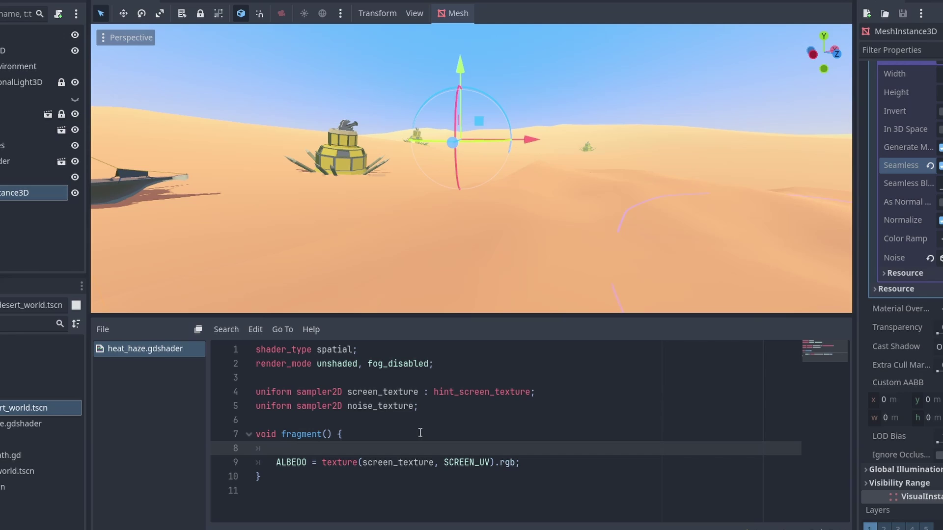
pyautogui.write('float noise ')
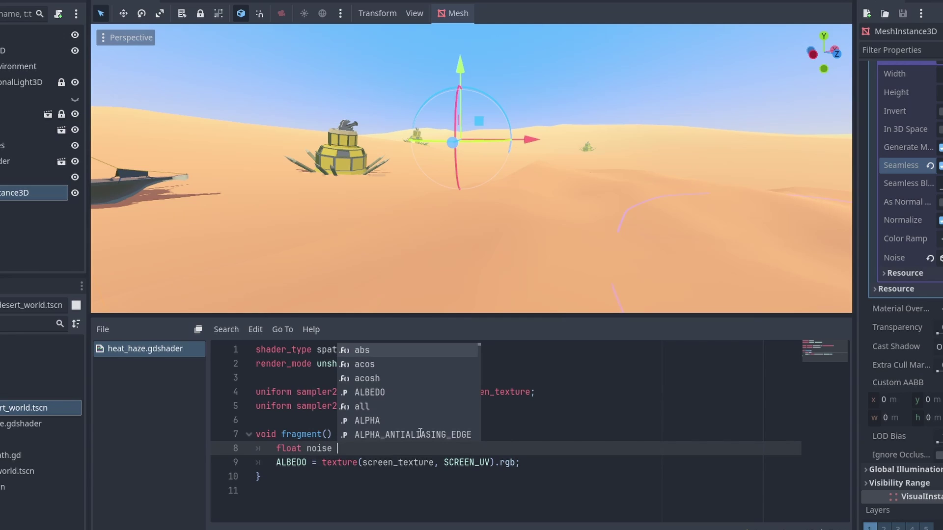
pyautogui.write('= texture(noise')
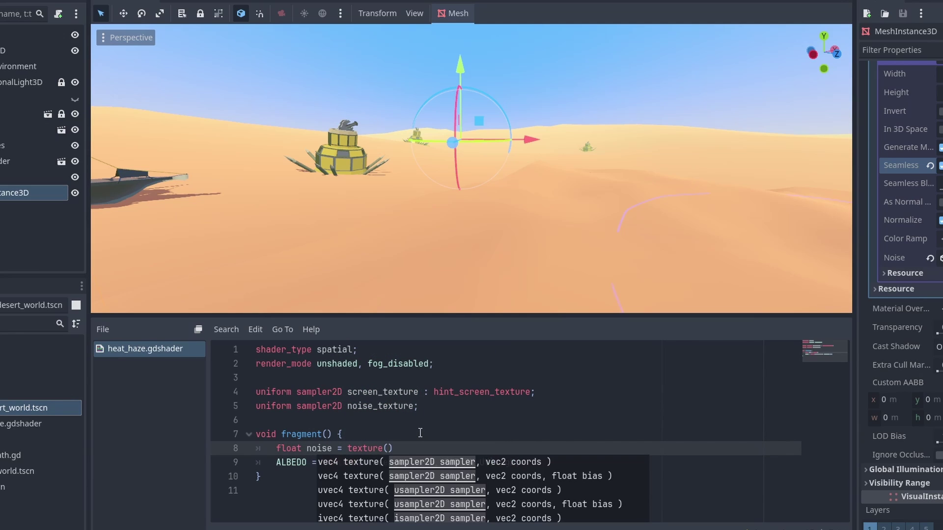
pyautogui.write('_texture, UV)')
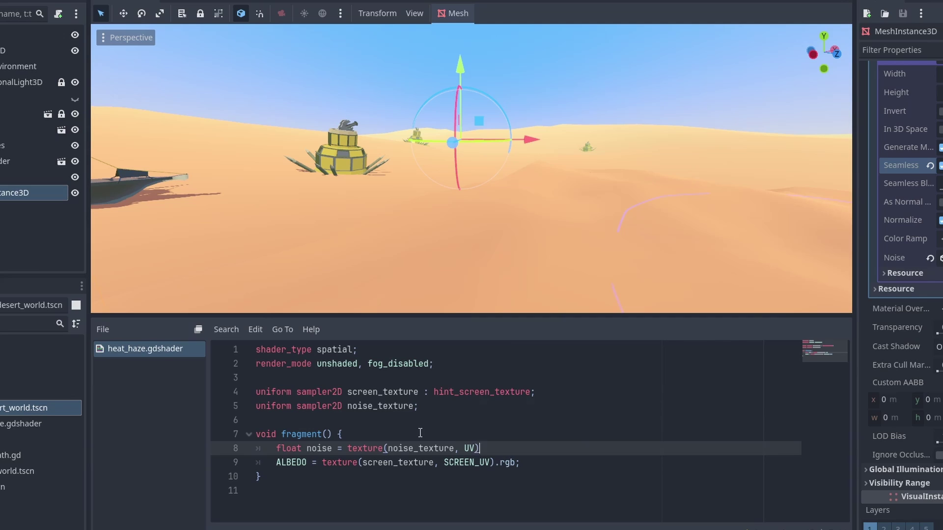
pyautogui.write('.r;')
pyautogui.press('Down')
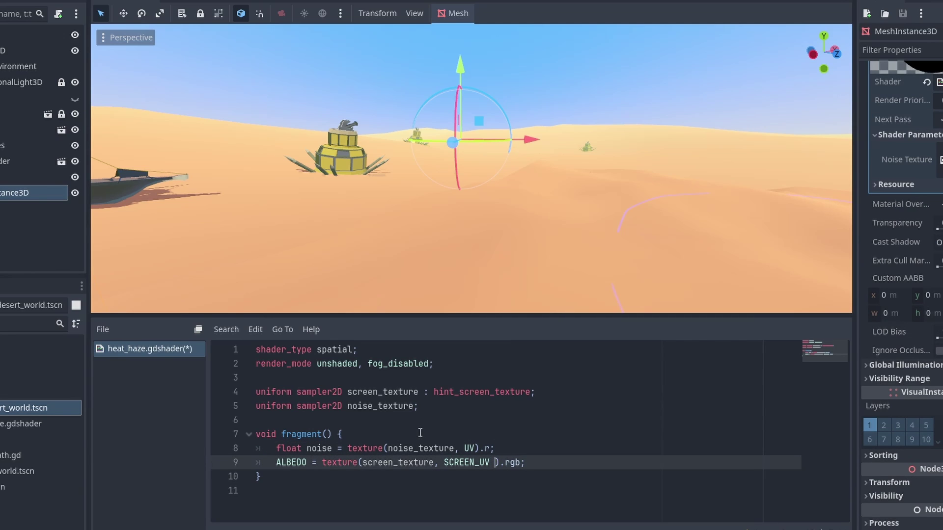
pyautogui.write('+ noise')
pyautogui.hotkey('ctrl', 's')
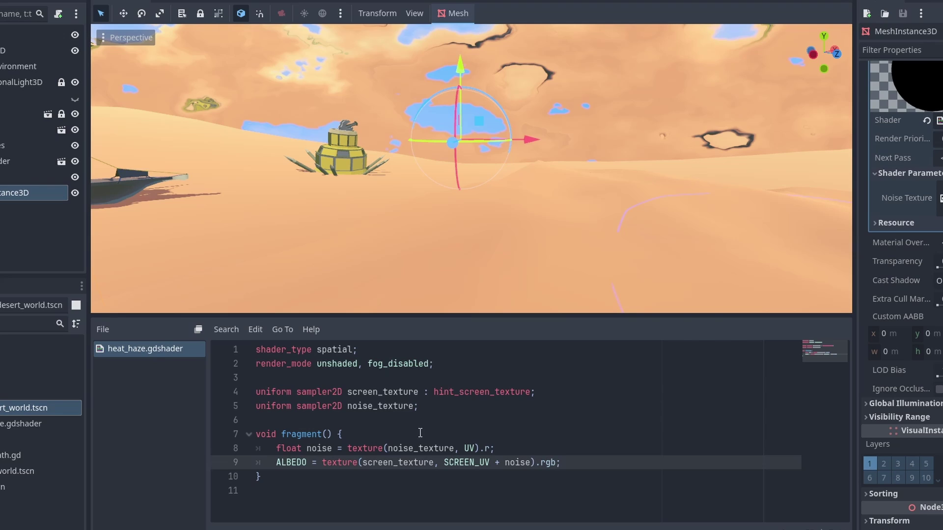
# Scale the noise offset by 0.01, then 0.02, previewing each change
pyautogui.write('* 0.01')
pyautogui.hotkey('ctrl', 's')
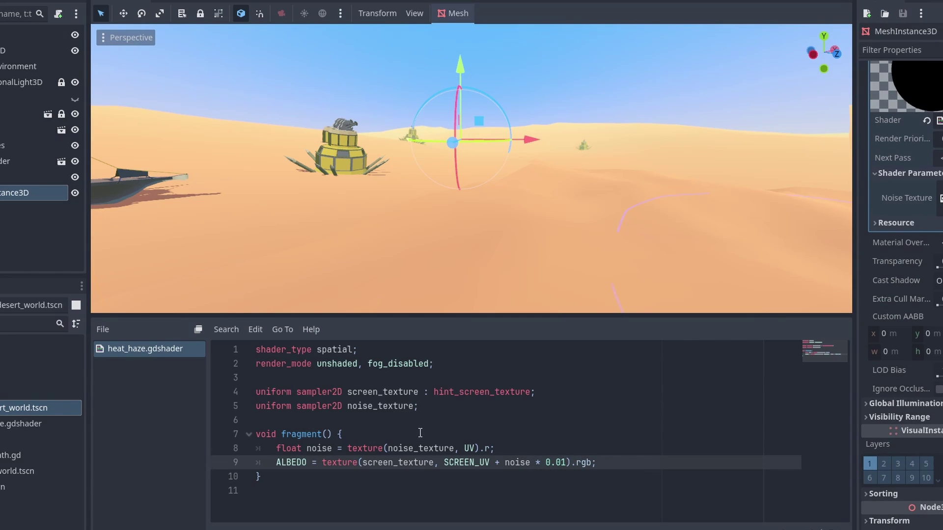
pyautogui.press('BackSpace')
pyautogui.write('2')
pyautogui.hotkey('ctrl', 's')
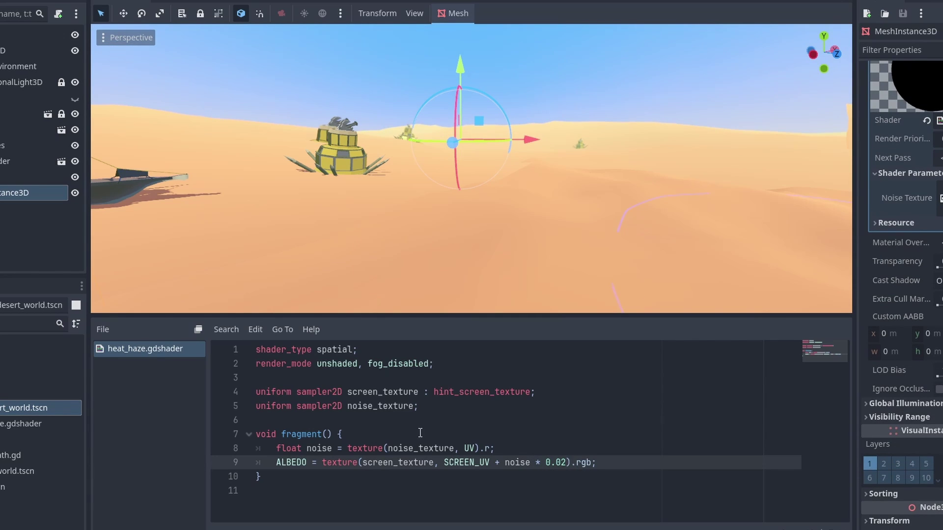
# Offset the noise lookup UV by TIME * 0.01 so the haze drifts
pyautogui.press('Up')
pyautogui.press('Left')
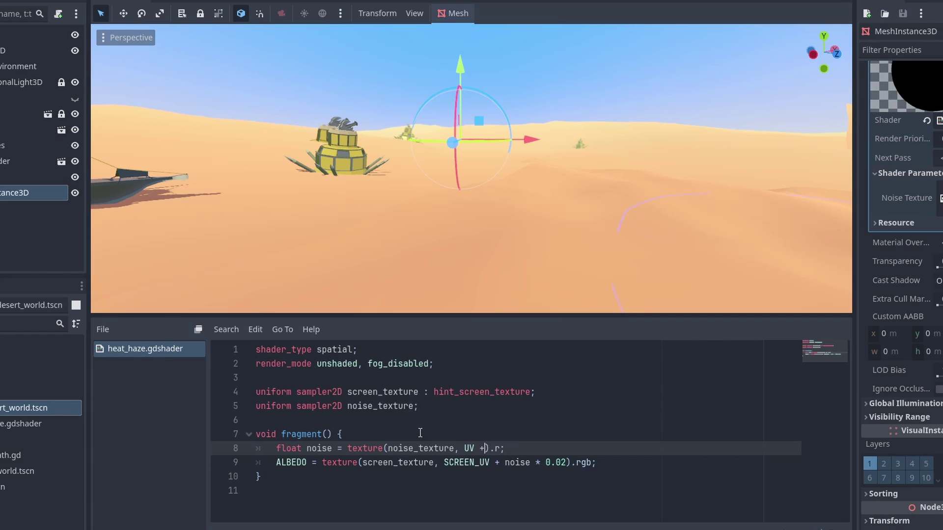
pyautogui.write('TIME')
pyautogui.hotkey('ctrl', 's')
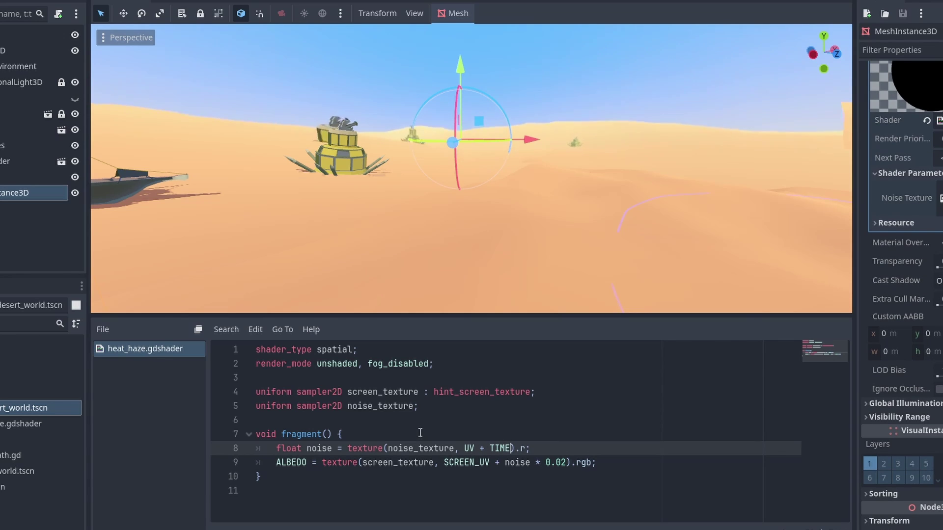
pyautogui.write('* 0')
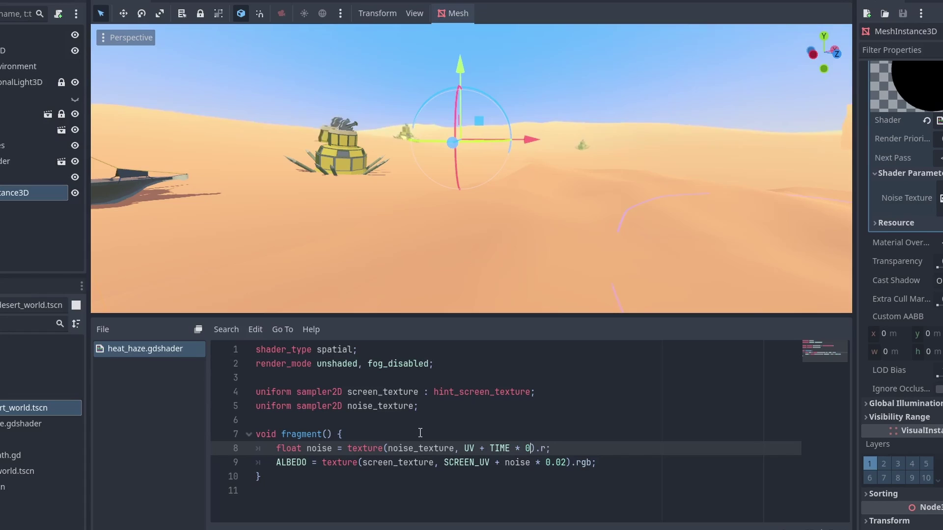
pyautogui.write('.01')
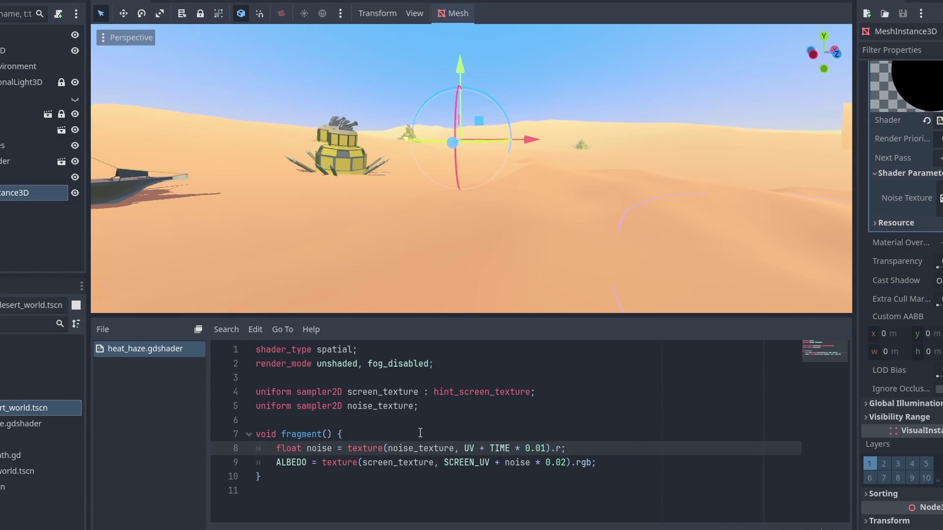
# Declare float uniforms speed (default 0.1) and strength (hint_range 0.001–0.03) with hint ranges
pyautogui.click(439, 406)
pyautogui.press('Return')
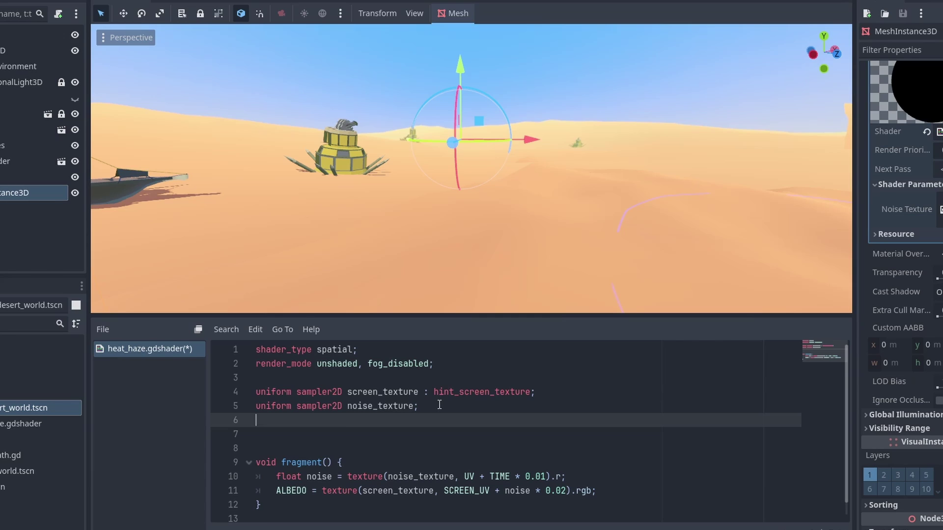
pyautogui.write('uniform float speed : ')
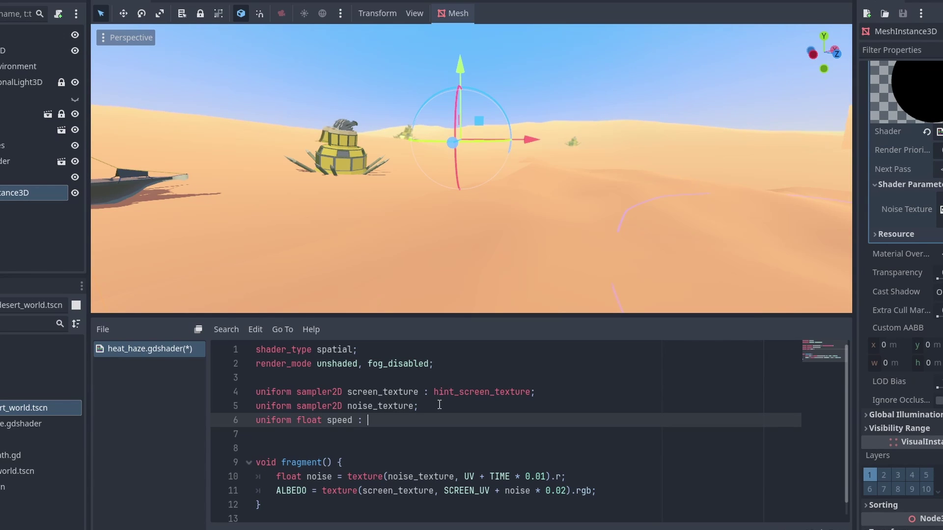
pyautogui.write('hint_range(0.001,')
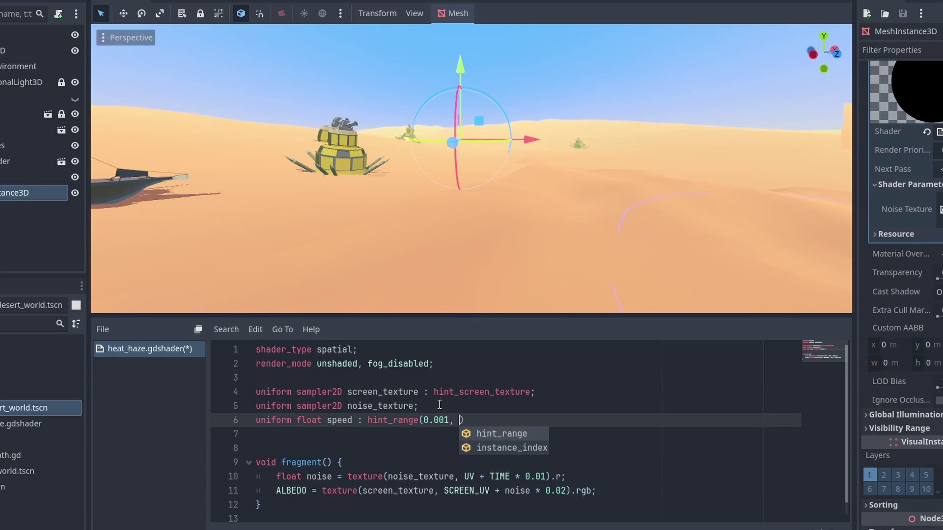
pyautogui.press('BackSpace')
pyautogui.press('BackSpace')
pyautogui.press('BackSpace')
pyautogui.press('BackSpace')
pyautogui.write('2, 0.1)')
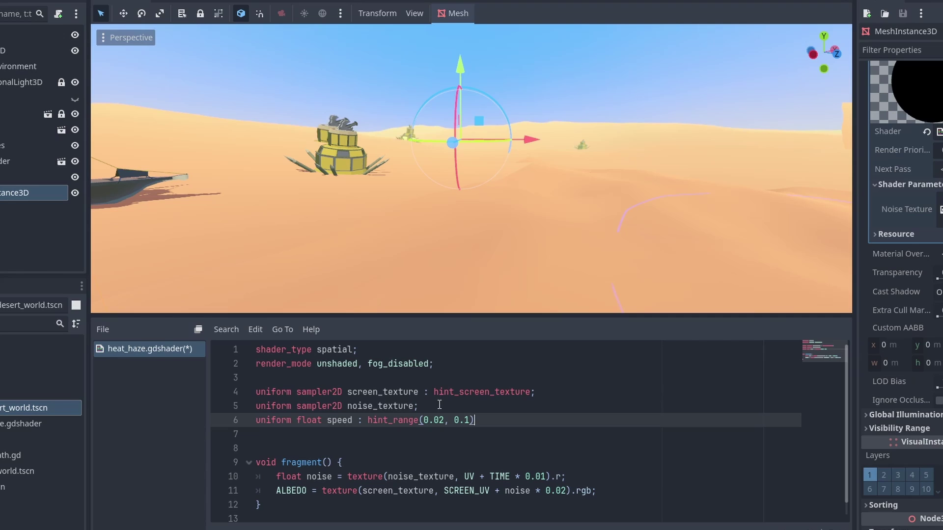
pyautogui.write(' = 0.')
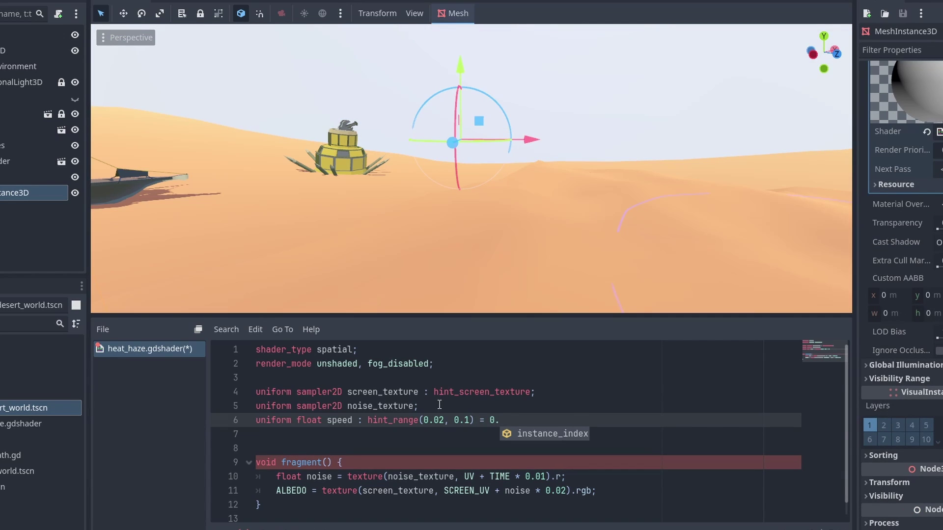
pyautogui.write('1;')
pyautogui.press('Return')
pyautogui.write('unif')
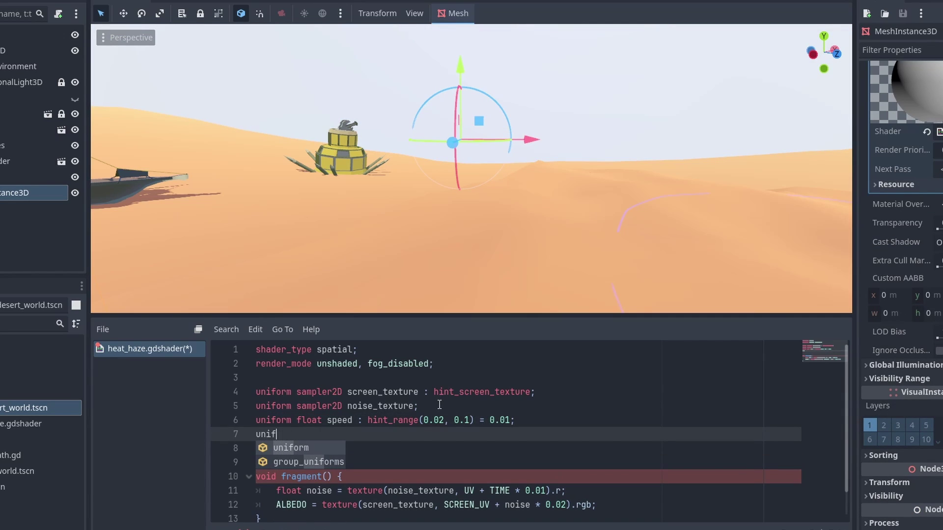
pyautogui.write('orm float strength : hint_range')
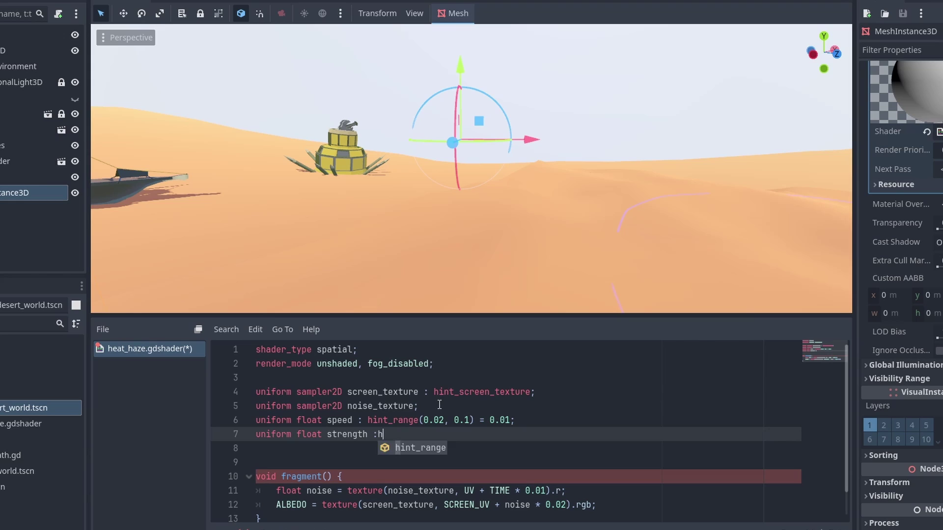
pyautogui.write('(0.001, 0.03) ')
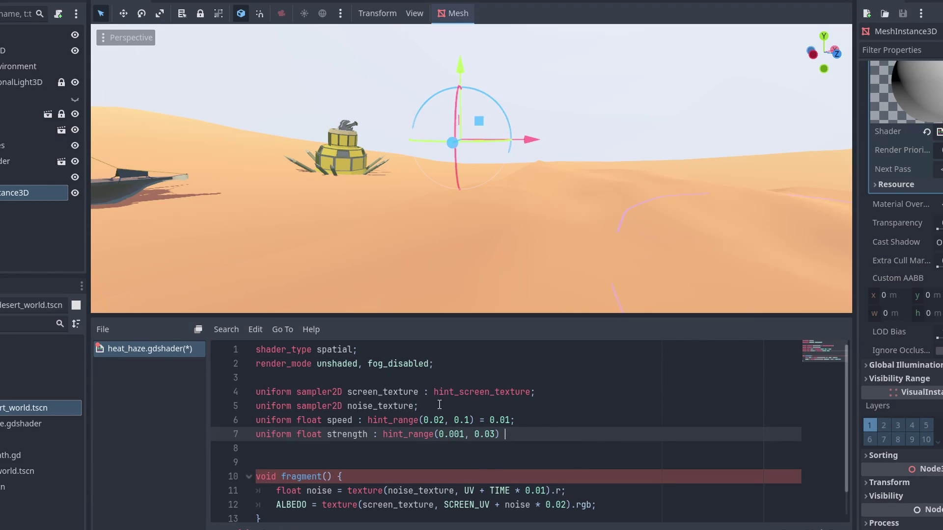
pyautogui.write('= 0.01;')
pyautogui.press('Left')
pyautogui.press('BackSpace')
pyautogui.write('2')
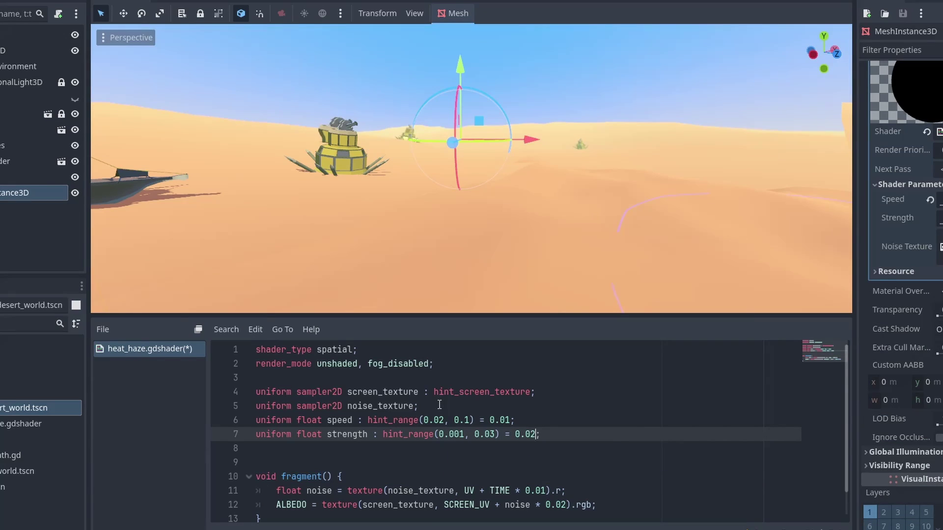
# Replace the hard-coded 0.01 with speed and 0.02 with noise * strength, then save
pyautogui.press('Down')
pyautogui.press('Down')
pyautogui.press('Down')
pyautogui.press('Down')
pyautogui.hotkey('ctrl', 'shift', 'Left')
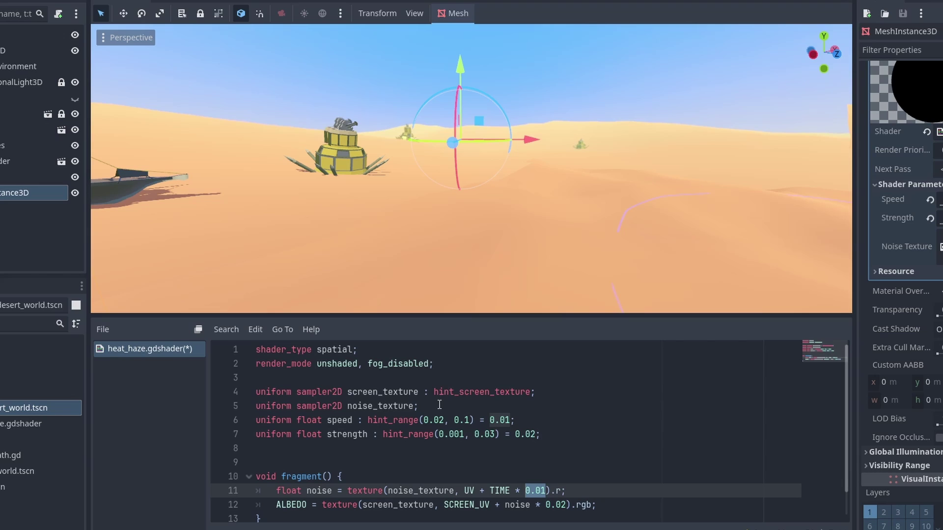
pyautogui.write('speed')
pyautogui.press('Down')
pyautogui.hotkey('ctrl', 'shift', 'Left')
pyautogui.hotkey('ctrl', 'shift', 'Left')
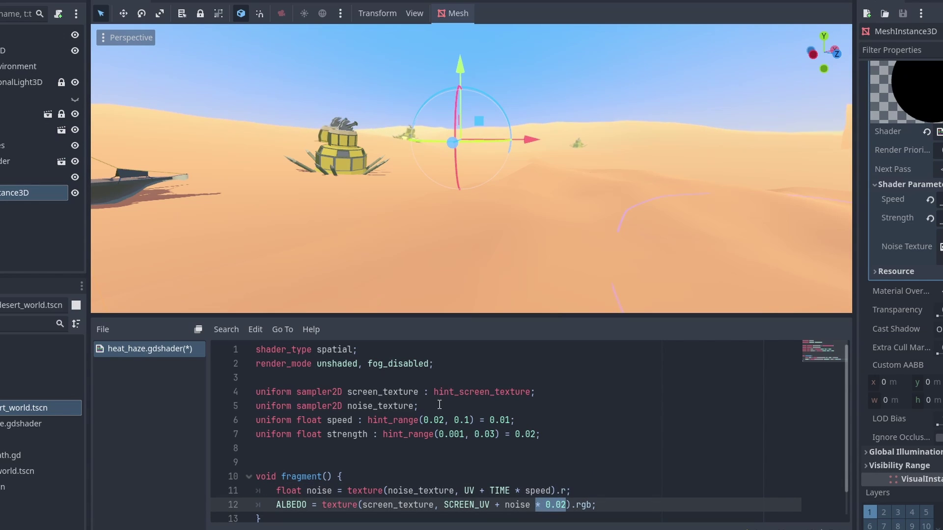
pyautogui.press('BackSpace')
pyautogui.press('Up')
pyautogui.press('End')
pyautogui.press('Left')
pyautogui.write('* strength')
pyautogui.hotkey('ctrl', 's')
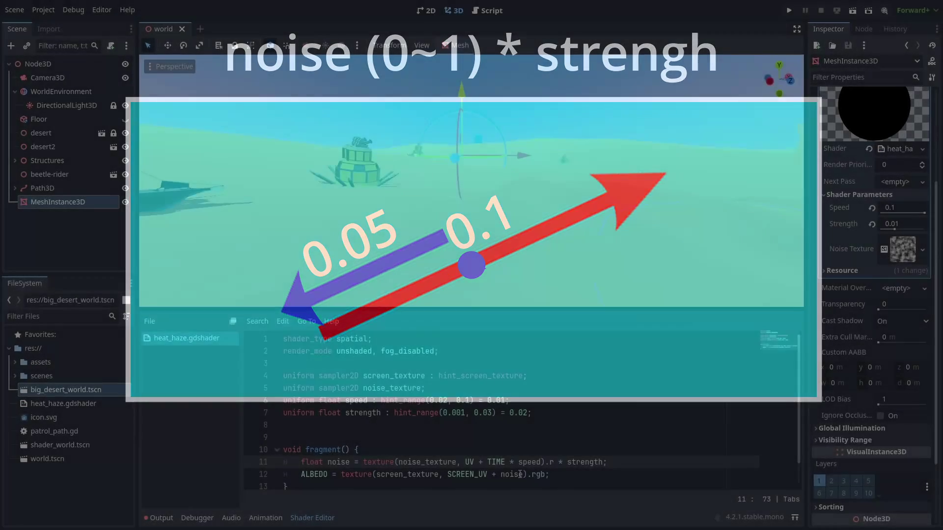
pyautogui.press('Down')
pyautogui.press('Left')
pyautogui.press('Left')
pyautogui.press('Left')
pyautogui.press('Left')
pyautogui.press('Left')
pyautogui.press('Left')
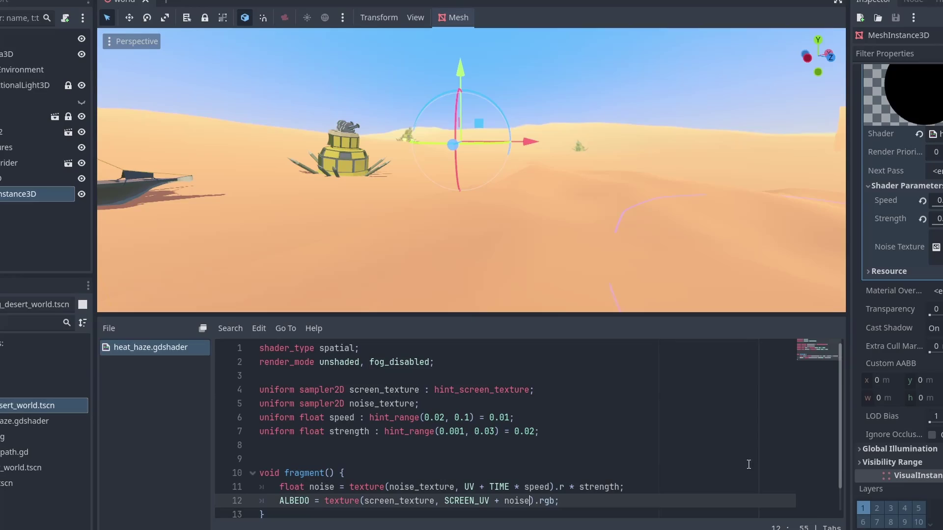
# Subtract strength/2.0 from the haze offset, then set Speed 0.04 and Strength 0.015
pyautogui.write('- strength/2.0')
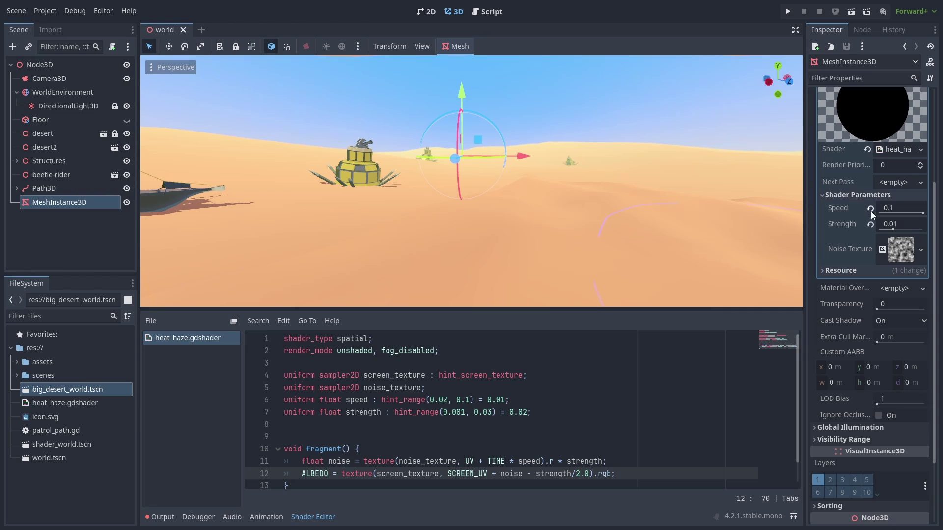
pyautogui.moveTo(889, 229); pyautogui.dragTo(918, 230)
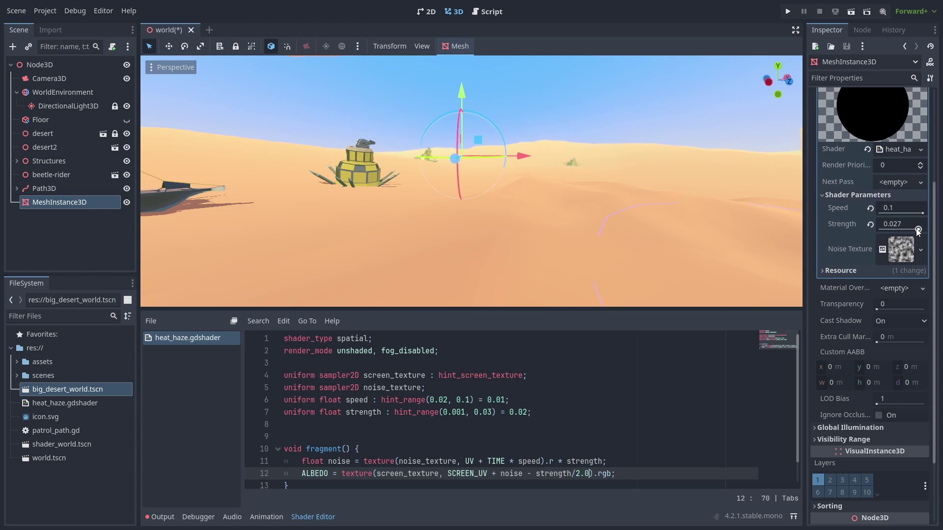
pyautogui.click(897, 213)
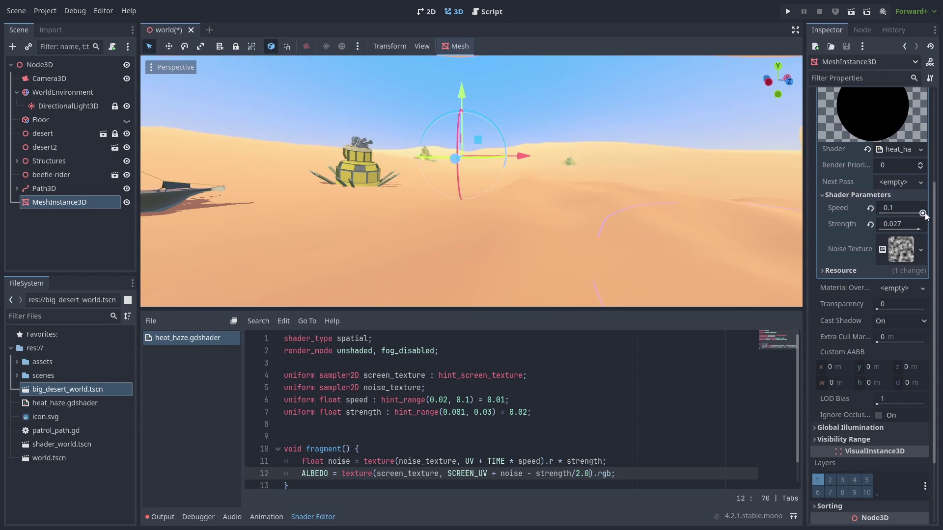
pyautogui.click(889, 213)
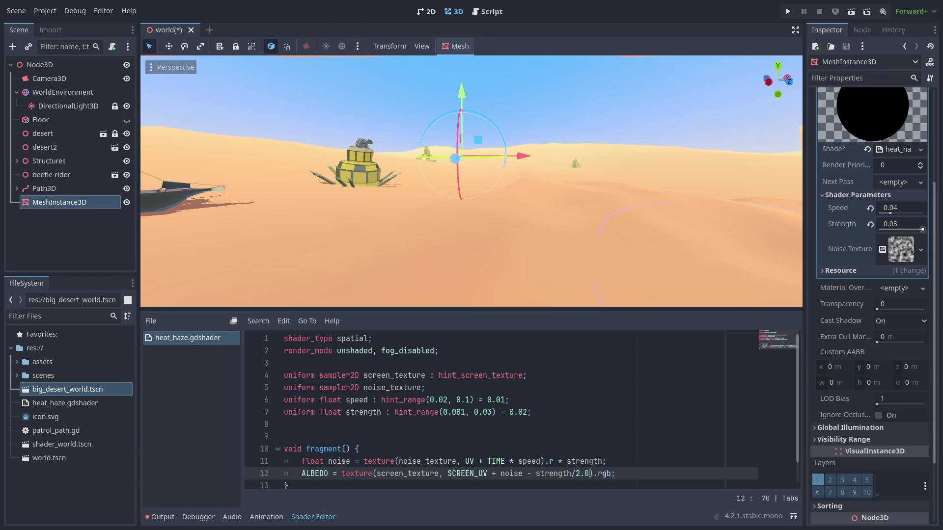
pyautogui.click(900, 229)
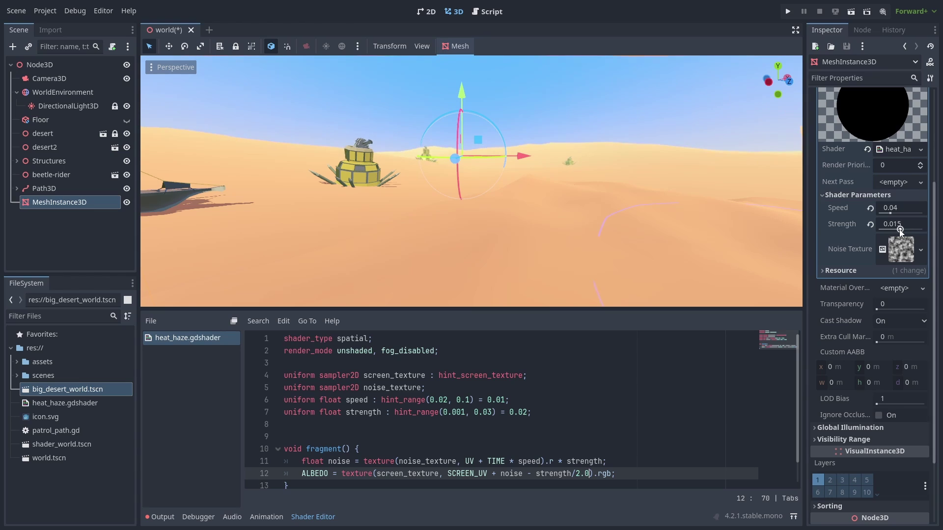
# Declare a new 'uniform vec2 direction;' below the strength uniform in heat_haze.gdshader
pyautogui.click(570, 412)
pyautogui.press('Return')
pyautogui.write('uniform vec')
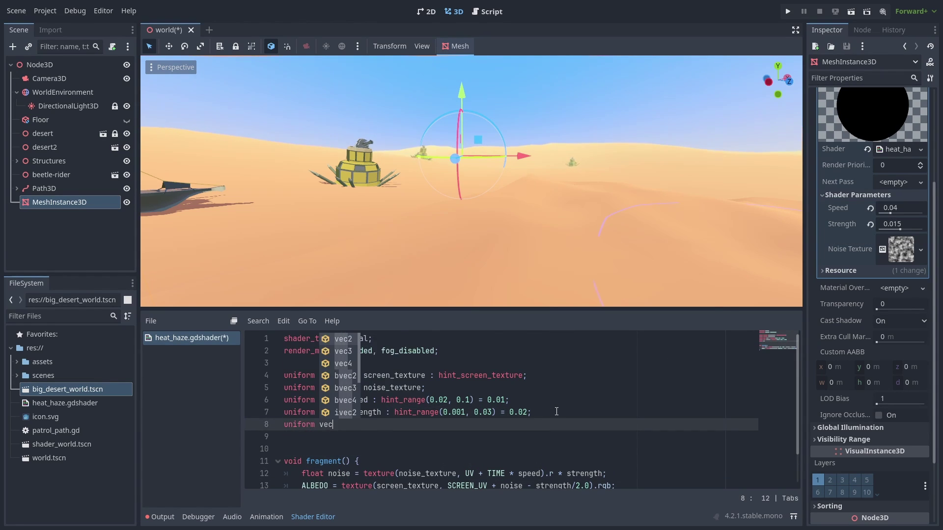
pyautogui.write('2 direction')
pyautogui.press('BackSpace')
pyautogui.write(';')
pyautogui.scroll(-1, 557, 411)
# Add distortion = vec2(noise) * direction, offset ALBEDO by distortion minus direction*strength/2.0, and save
pyautogui.click(617, 435)
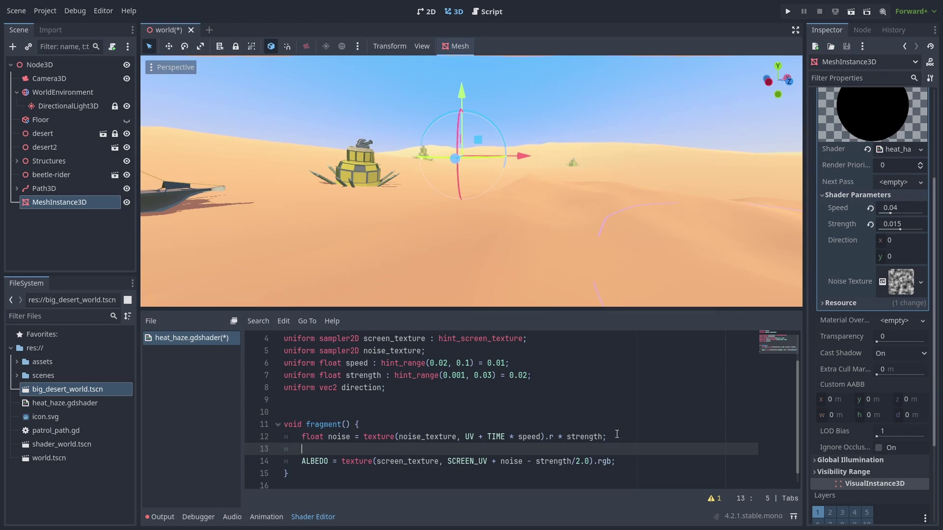
pyautogui.press('Return')
pyautogui.write('vec2 distortion')
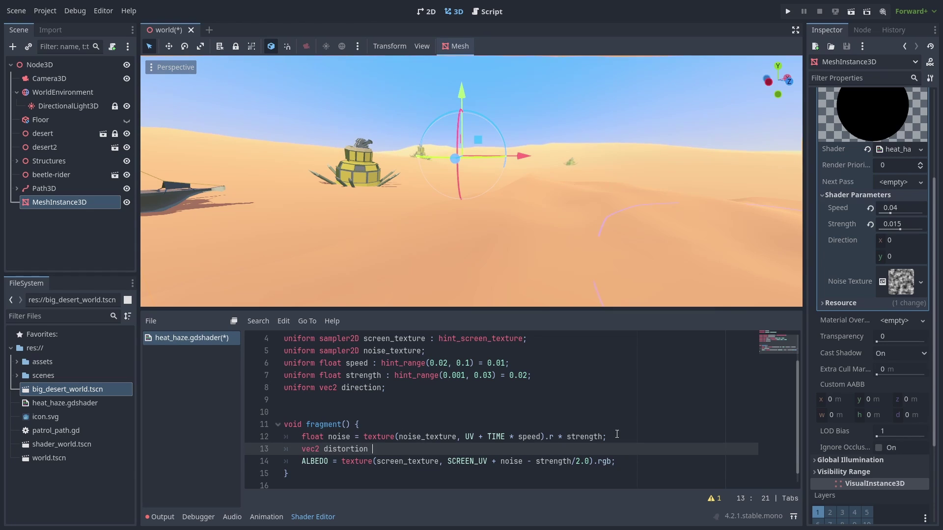
pyautogui.write(' = vec2(noise) *')
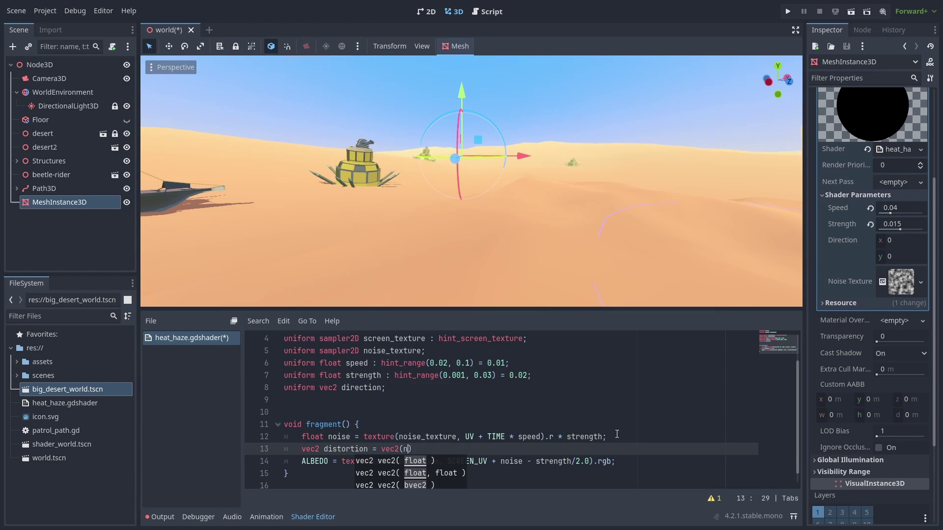
pyautogui.write(' direction;')
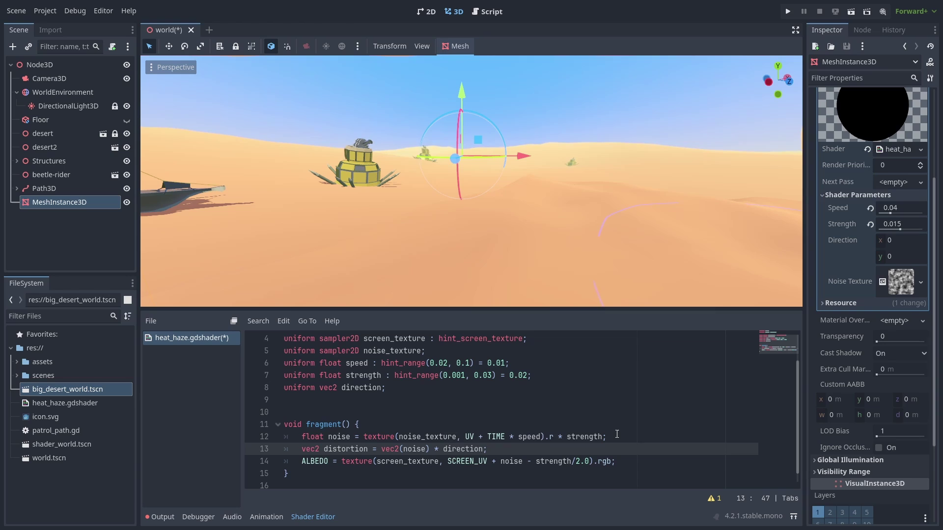
pyautogui.doubleClick(514, 460)
pyautogui.write('distortion - ')
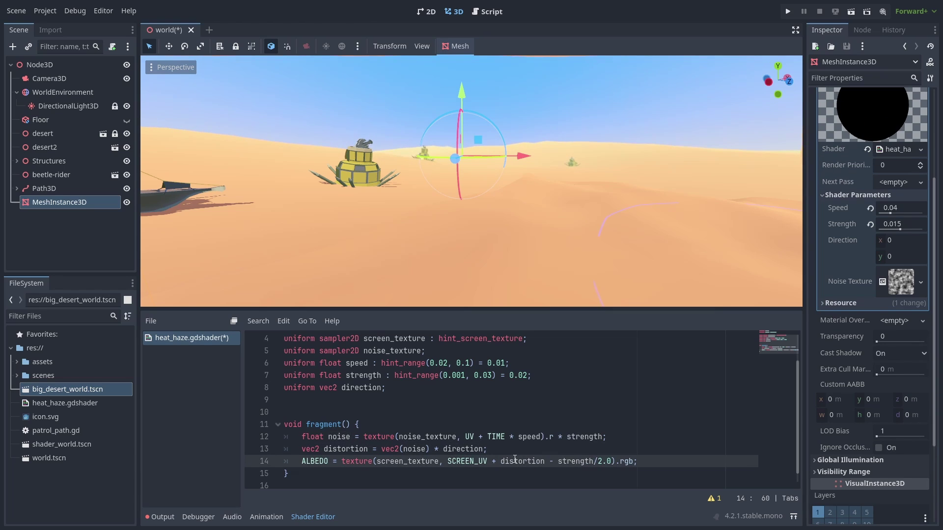
pyautogui.write('direction*')
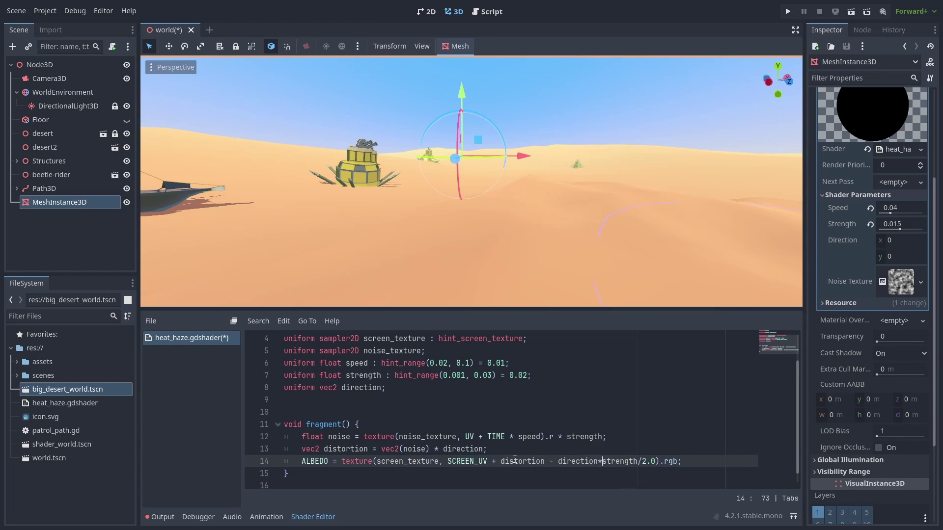
pyautogui.hotkey('ctrl', 's')
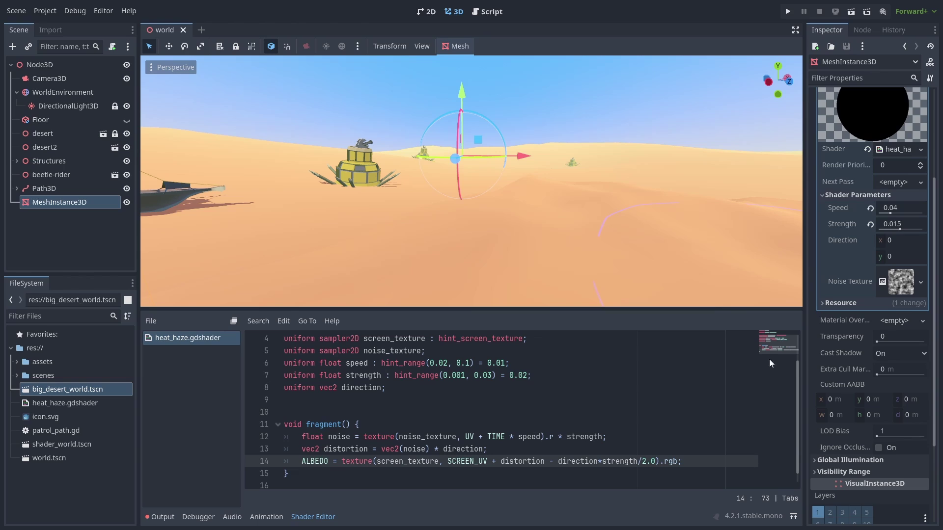
# Set the haze material's Direction shader parameter to x 0.5, y 1.56, then deselect the dome
pyautogui.moveTo(895, 241); pyautogui.dragTo(924, 241)
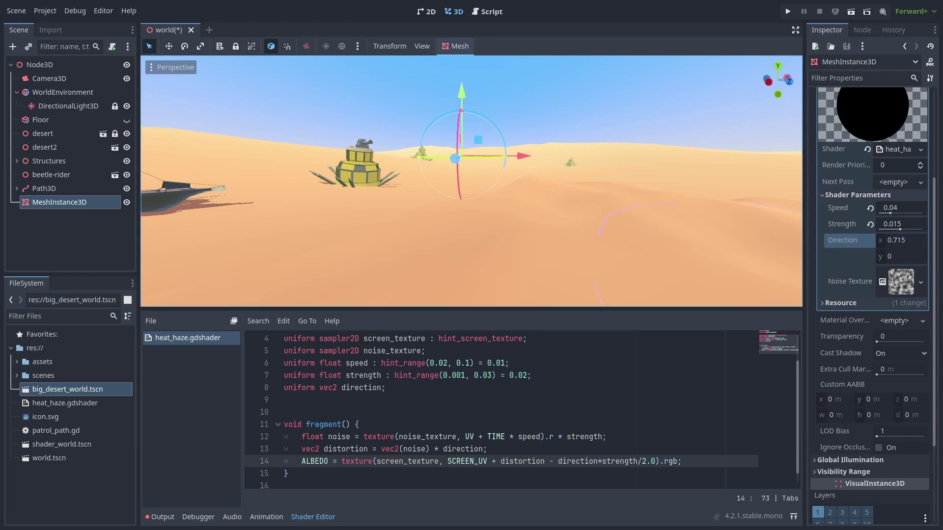
pyautogui.click(906, 258)
pyautogui.write('2')
pyautogui.click(912, 240)
pyautogui.write('0.5')
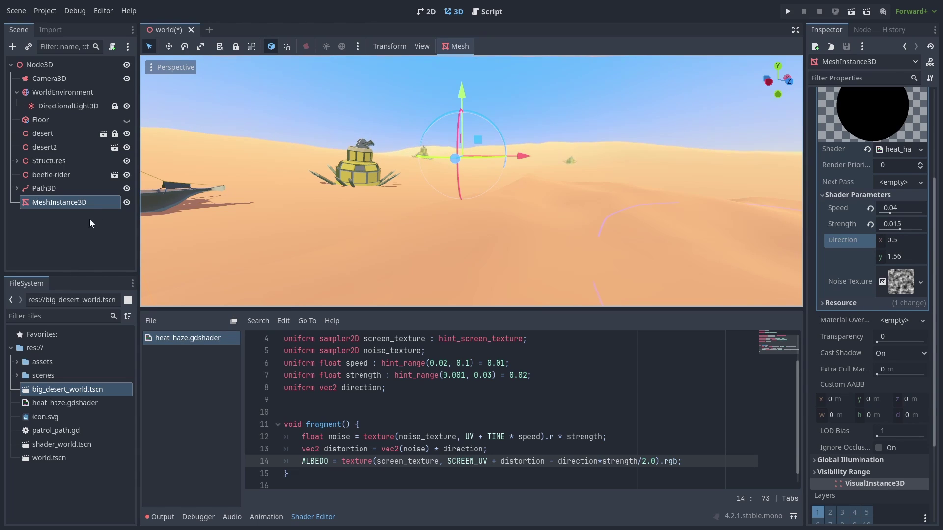
pyautogui.click(86, 241)
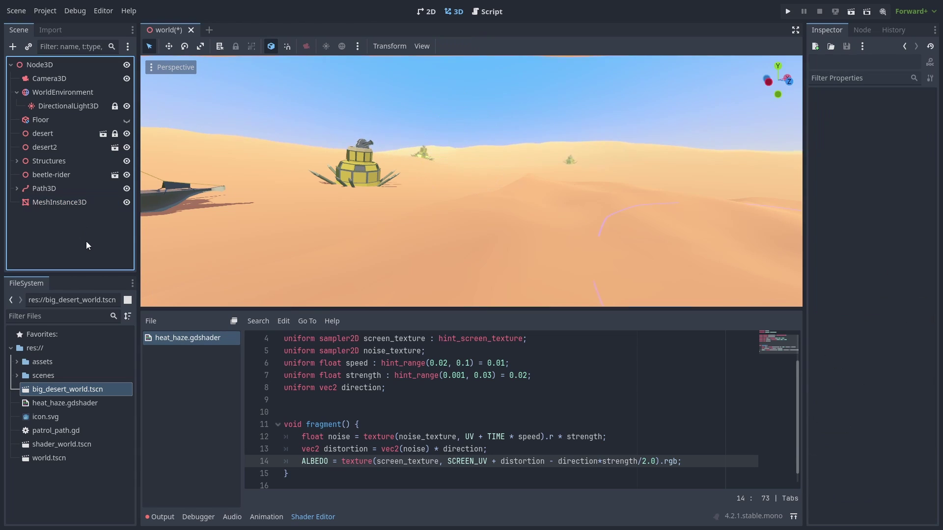
# Close the shader editor, zoom onto the beetle-rider, and raise the haze Strength to 0.028
pyautogui.click(313, 518)
pyautogui.scroll(5, 637, 340)
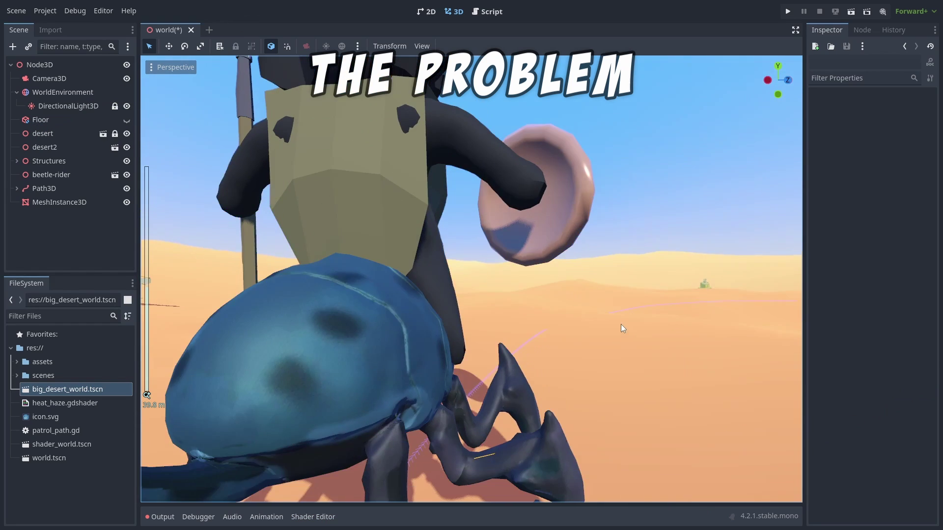
pyautogui.scroll(-4, 621, 328)
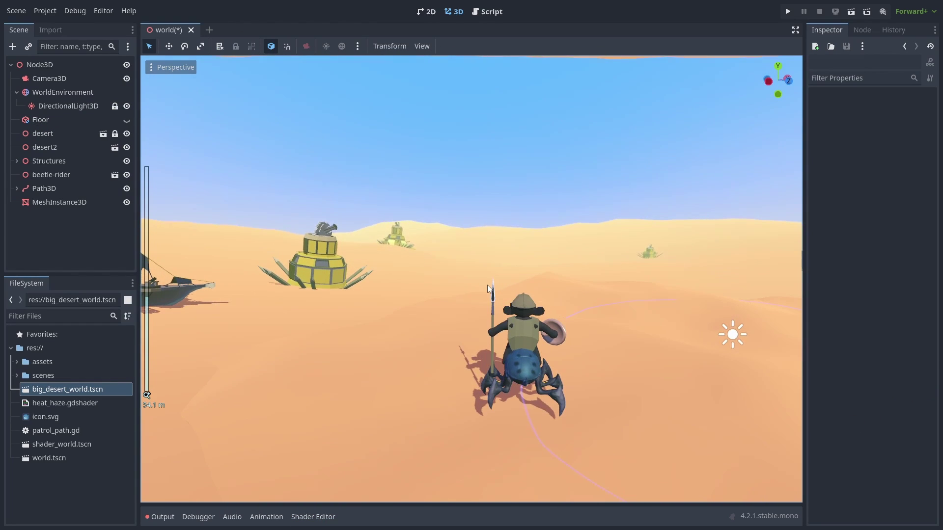
pyautogui.scroll(2, 488, 288)
pyautogui.scroll(2, 521, 325)
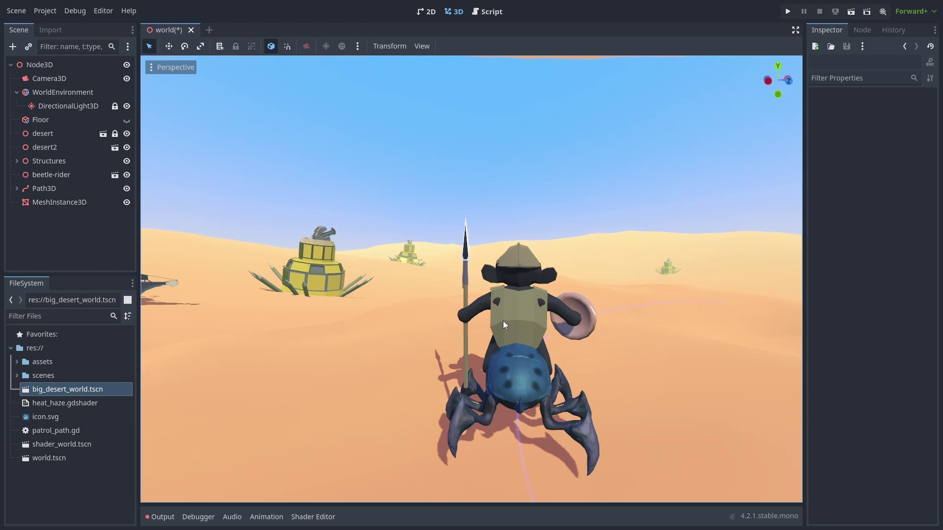
pyautogui.click(78, 202)
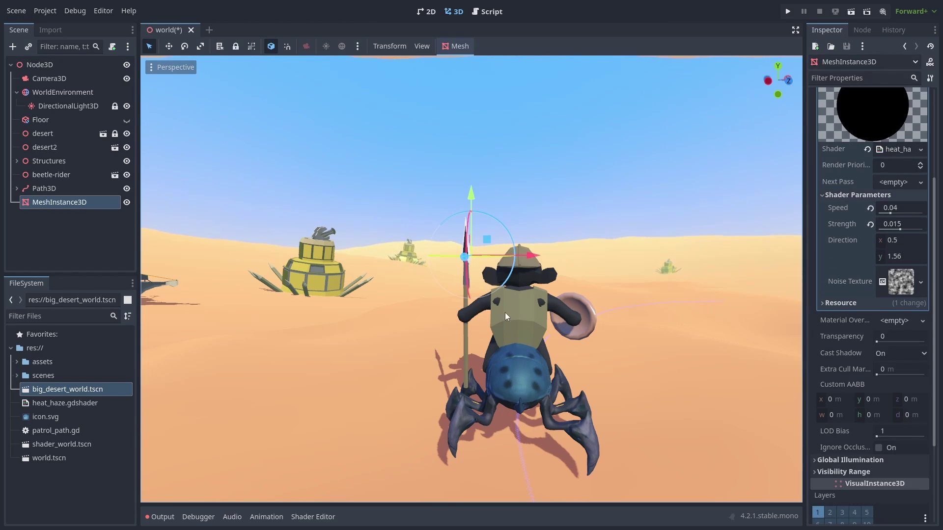
pyautogui.moveTo(900, 229); pyautogui.dragTo(919, 230)
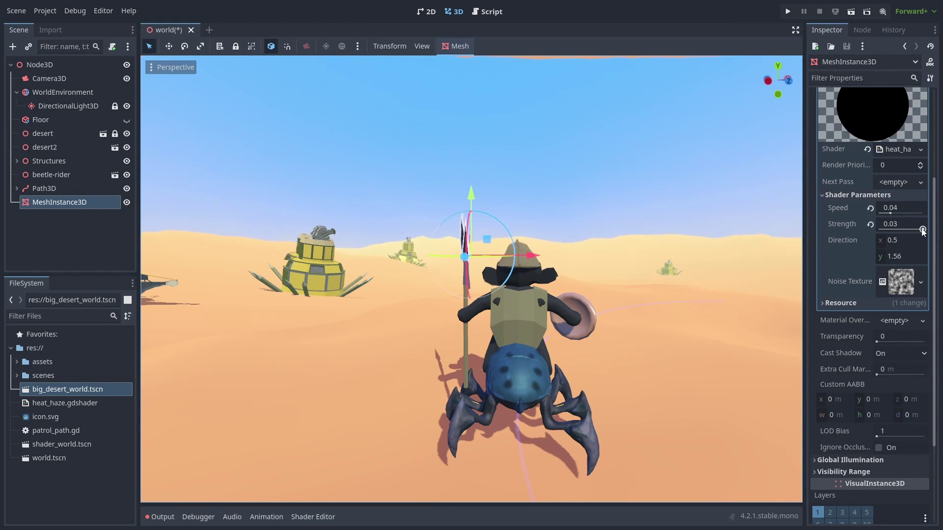
pyautogui.click(242, 227)
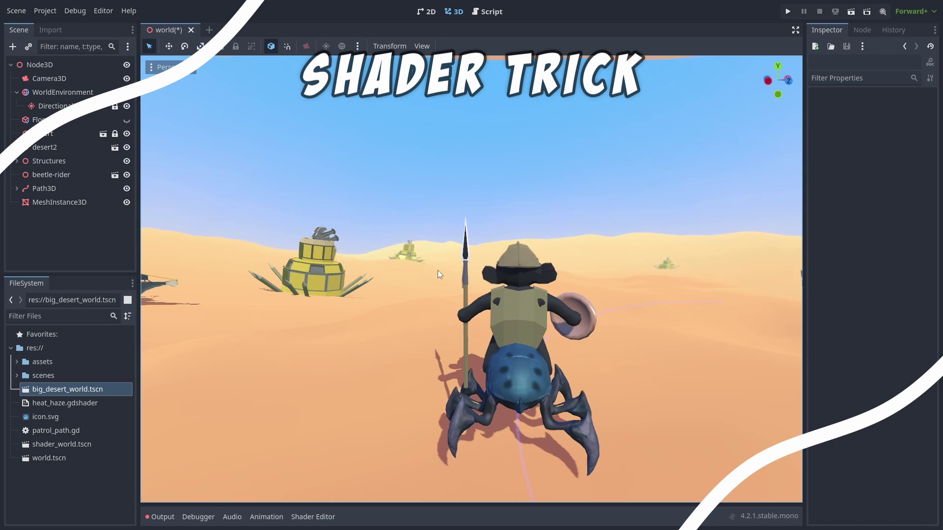
# Save the world scene and create a SubViewport node under Node3D
pyautogui.hotkey('ctrl', 's')
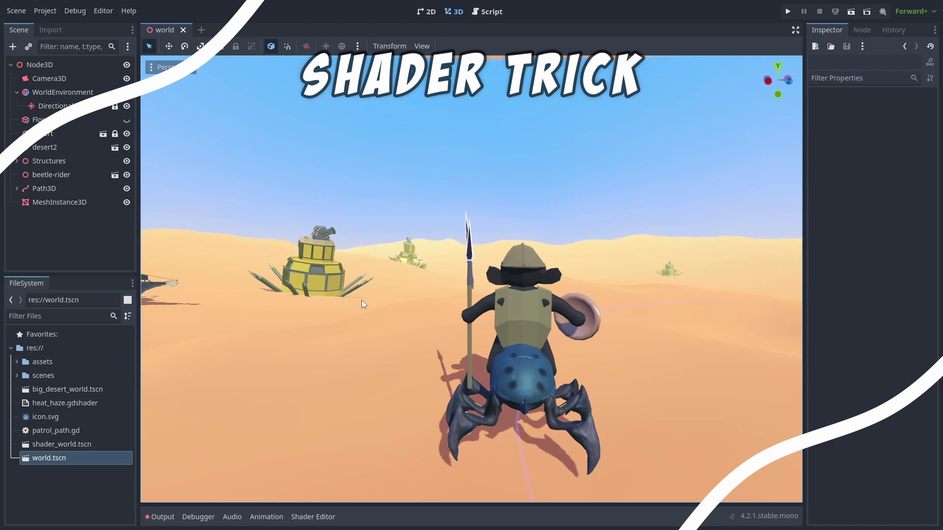
pyautogui.click(52, 66)
pyautogui.click(12, 46)
pyautogui.write('sub')
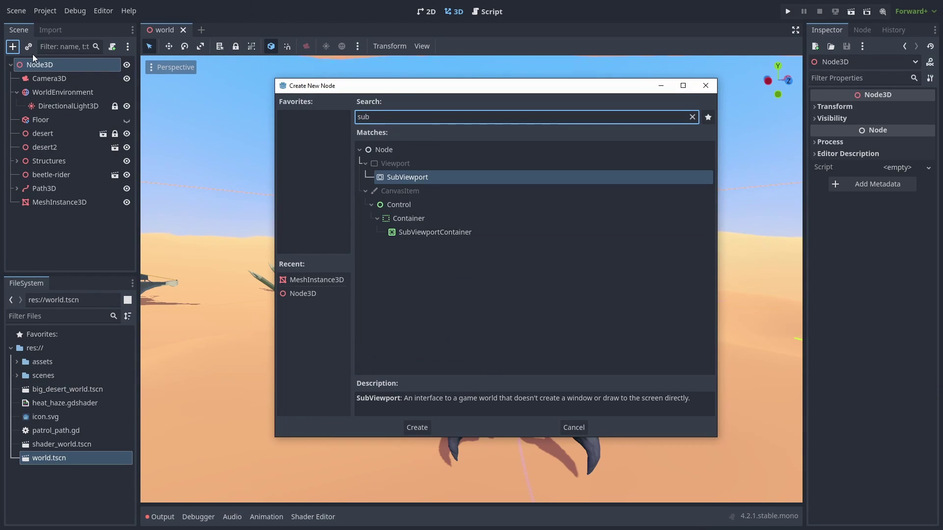
pyautogui.press('Return')
# Add a Camera3D inside the SubViewport and briefly preview what it sees
pyautogui.hotkey('ctrl', 'a')
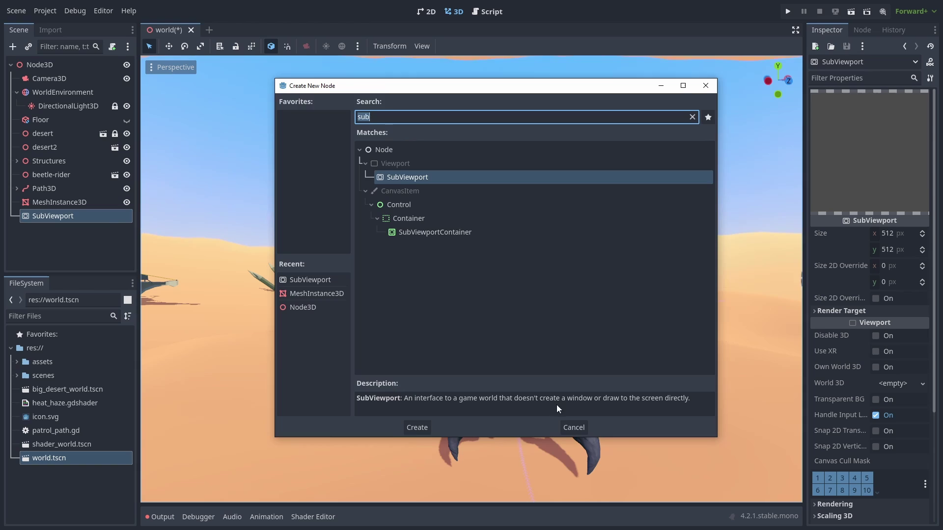
pyautogui.write('camera')
pyautogui.click(410, 217)
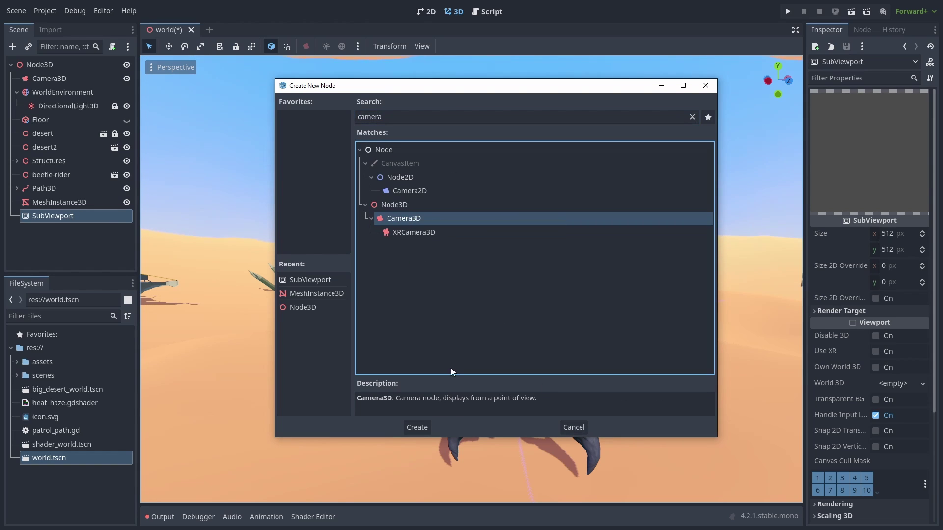
pyautogui.click(420, 426)
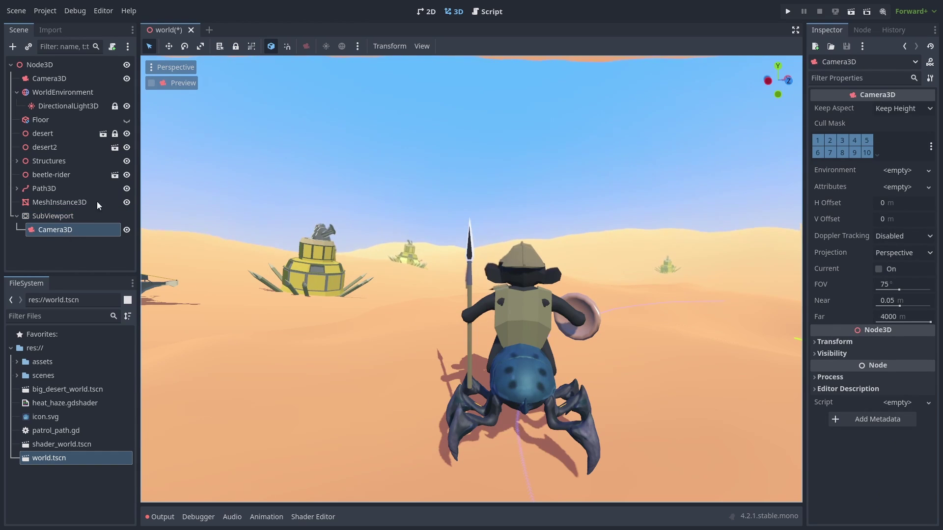
pyautogui.click(179, 82)
pyautogui.click(179, 81)
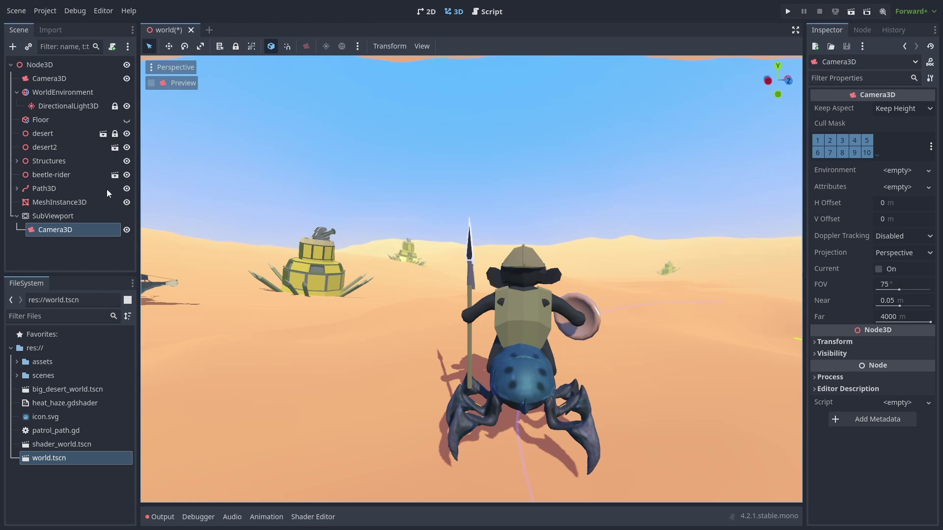
pyautogui.click(68, 218)
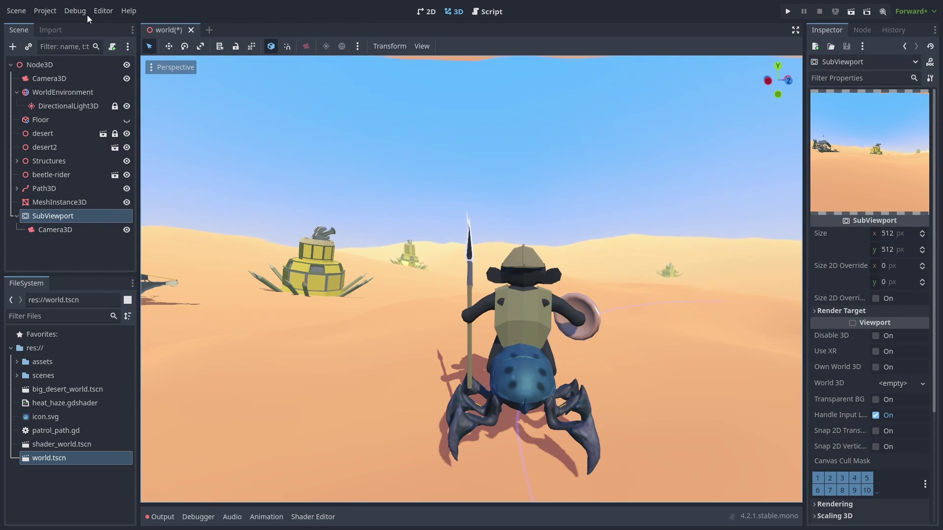
# Copy the 1152 viewport width from Project Settings and set the SubViewport size to 1152 × 648
pyautogui.click(46, 12)
pyautogui.click(54, 25)
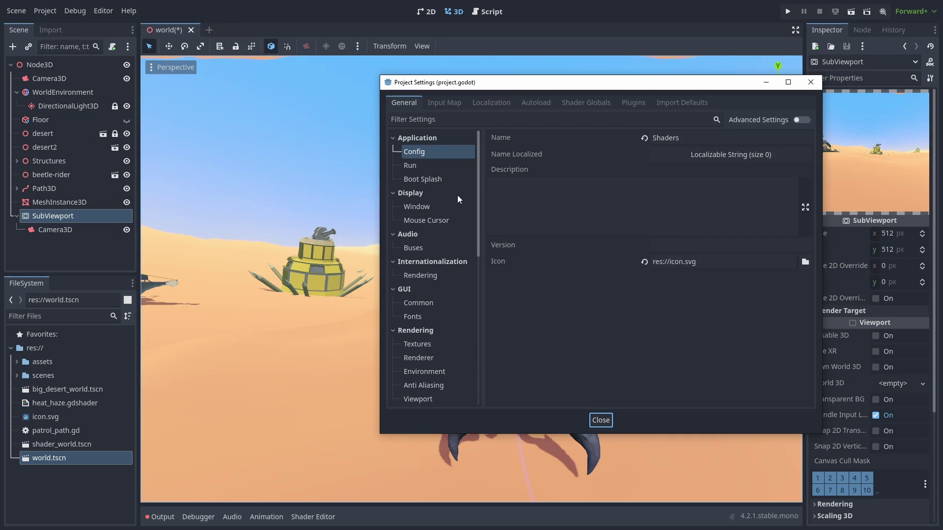
pyautogui.click(426, 207)
pyautogui.doubleClick(666, 147)
pyautogui.hotkey('ctrl', 'c')
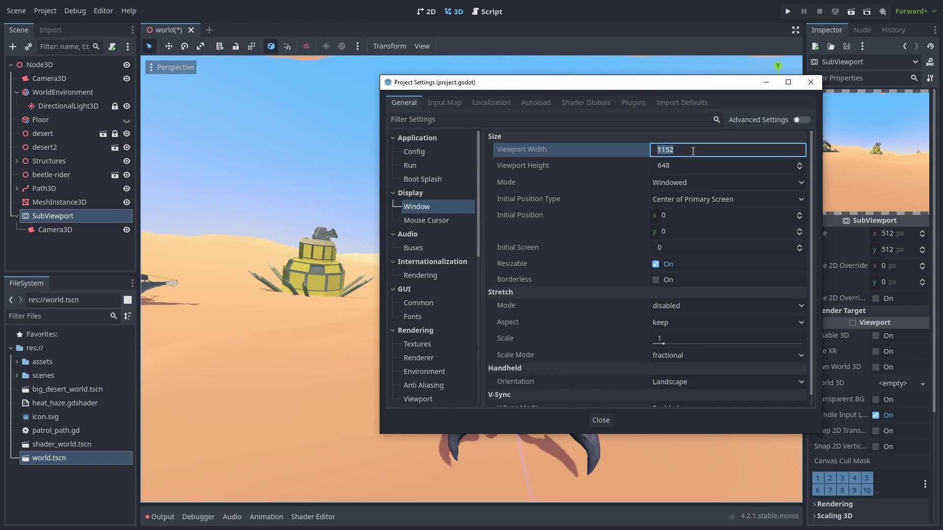
pyautogui.press('Escape')
pyautogui.click(899, 234)
pyautogui.hotkey('ctrl', 'v')
pyautogui.press('Tab')
pyautogui.write('648')
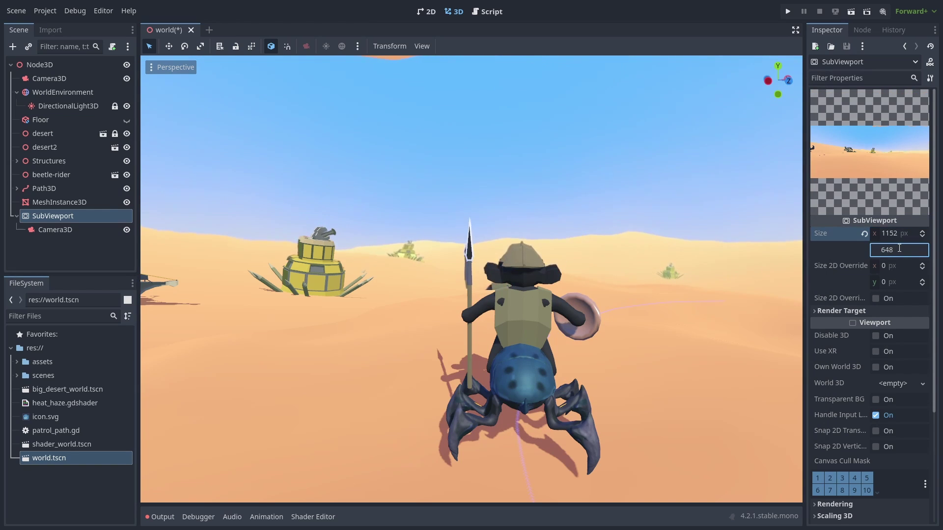
pyautogui.press('Return')
# Open the desert scene, put the Sand-5x mesh on render layer 2, and save it
pyautogui.click(60, 134)
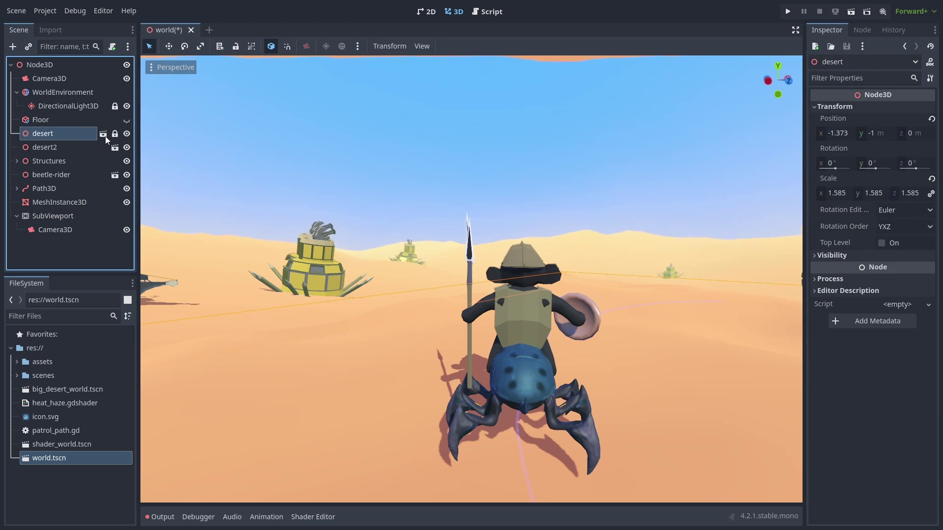
pyautogui.click(104, 135)
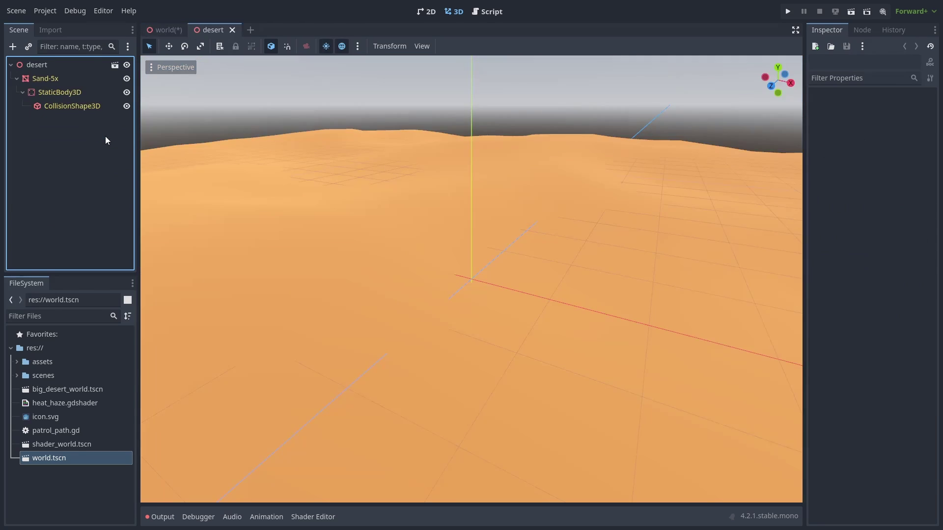
pyautogui.click(49, 77)
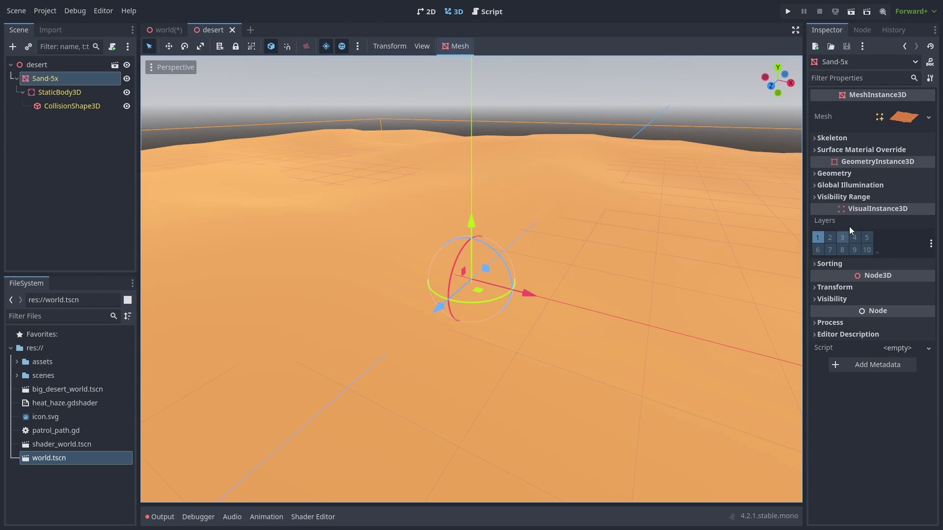
pyautogui.click(830, 238)
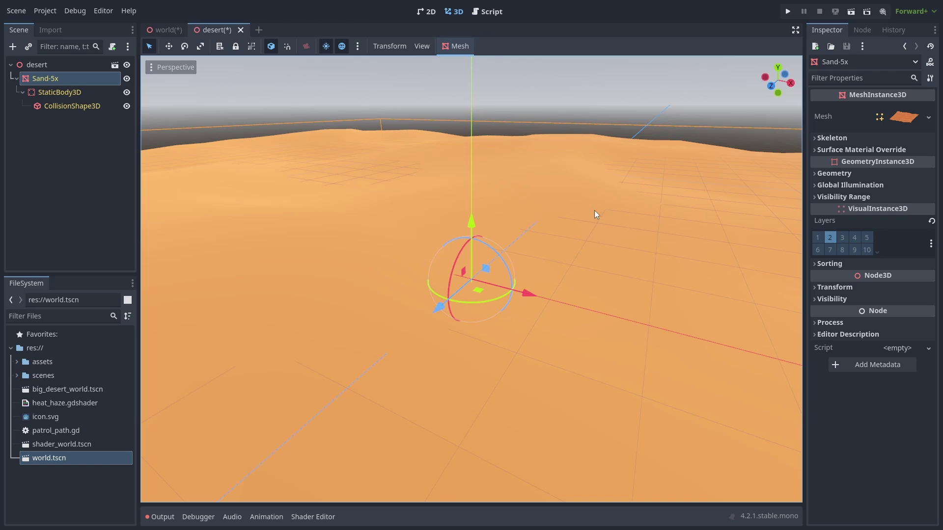
pyautogui.hotkey('ctrl', 's')
pyautogui.click(175, 33)
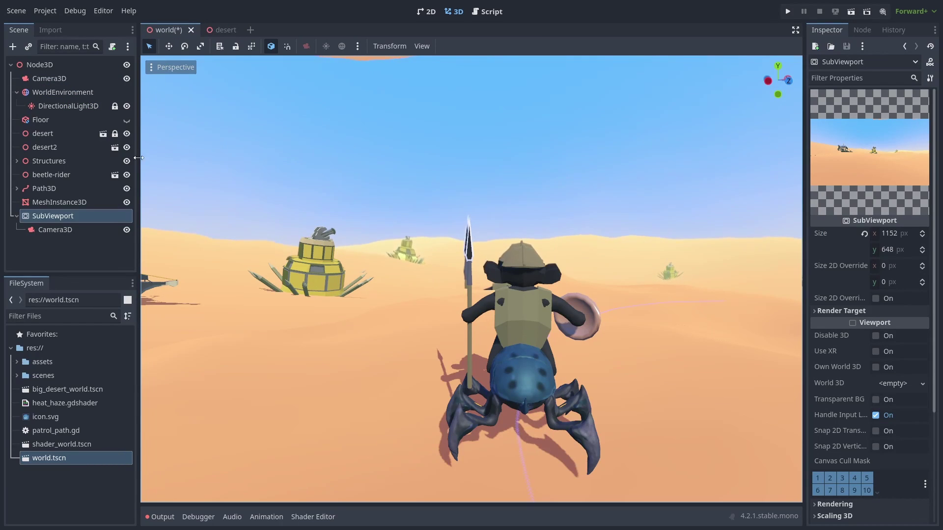
# Uncheck every cull mask layer except 2 on the SubViewport's Camera3D
pyautogui.click(69, 228)
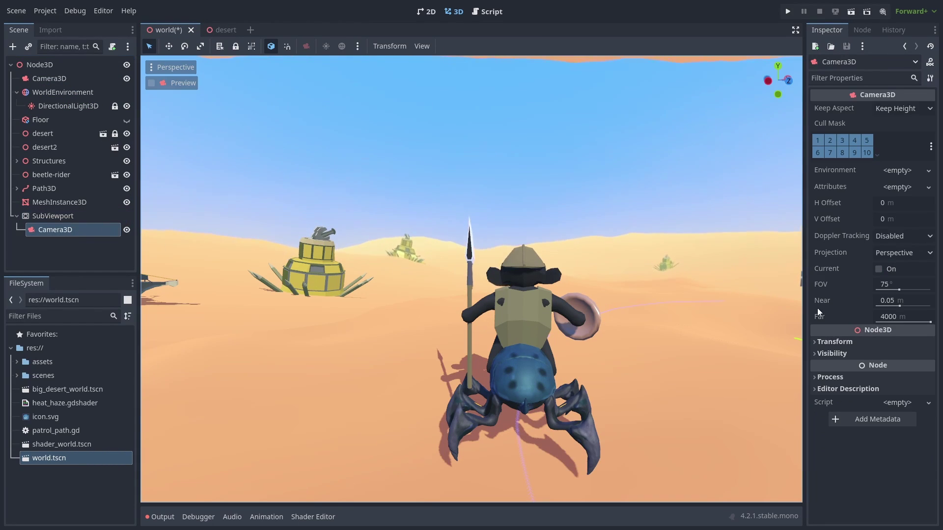
pyautogui.click(843, 140)
pyautogui.click(854, 140)
pyautogui.click(866, 140)
pyautogui.click(867, 152)
pyautogui.click(855, 152)
pyautogui.click(842, 153)
pyautogui.click(832, 152)
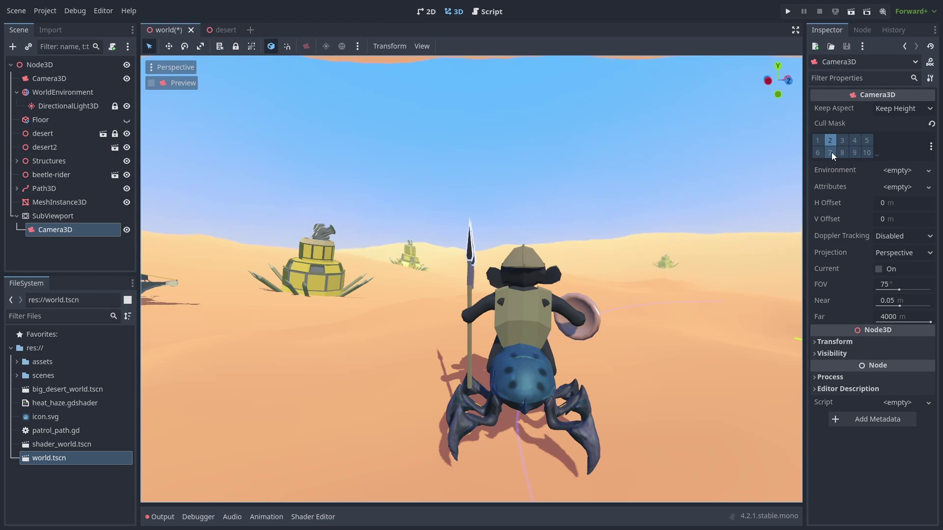
# Save the world scene and compare the SubViewport camera and main camera previews
pyautogui.click(54, 217)
pyautogui.moveTo(842, 119)
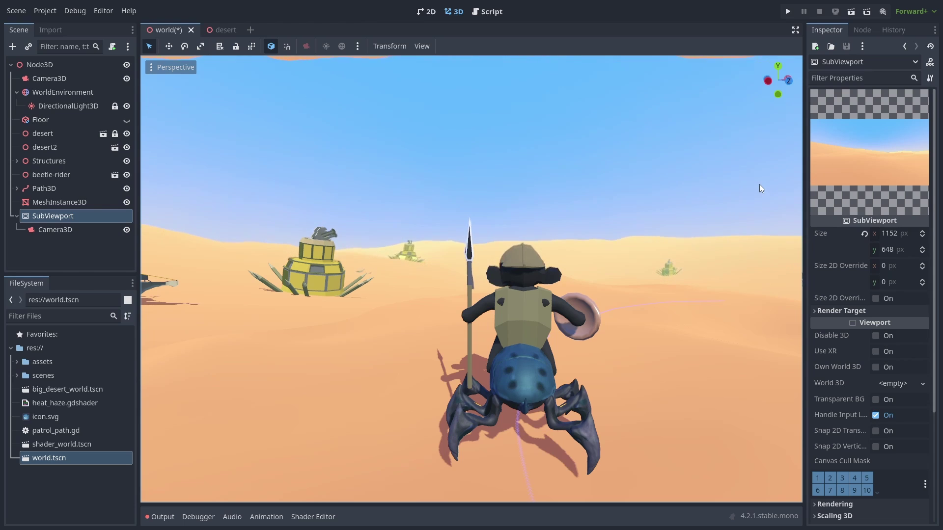
pyautogui.hotkey('ctrl', 's')
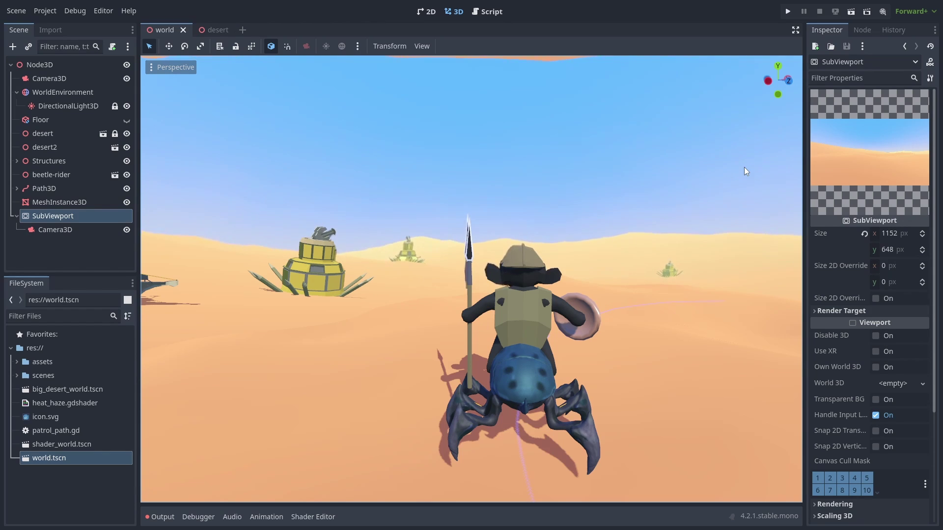
pyautogui.click(66, 231)
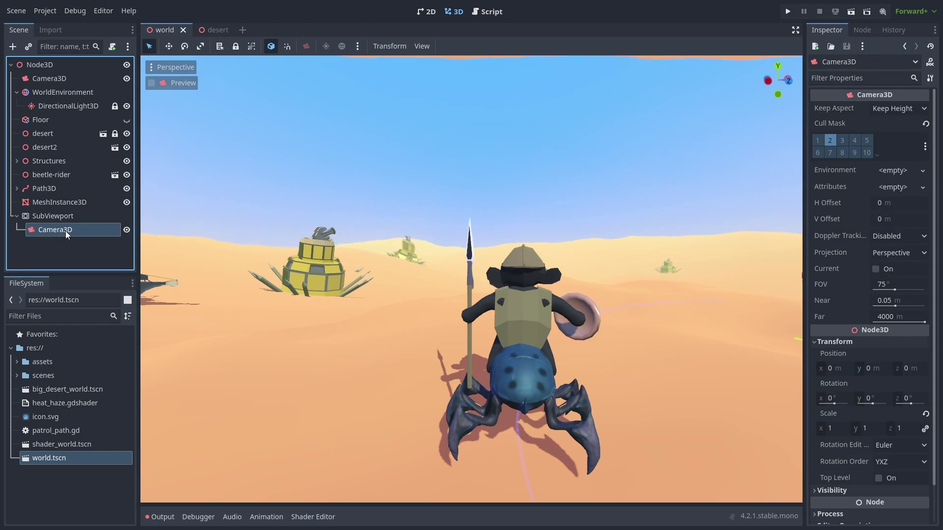
pyautogui.click(180, 84)
pyautogui.click(180, 83)
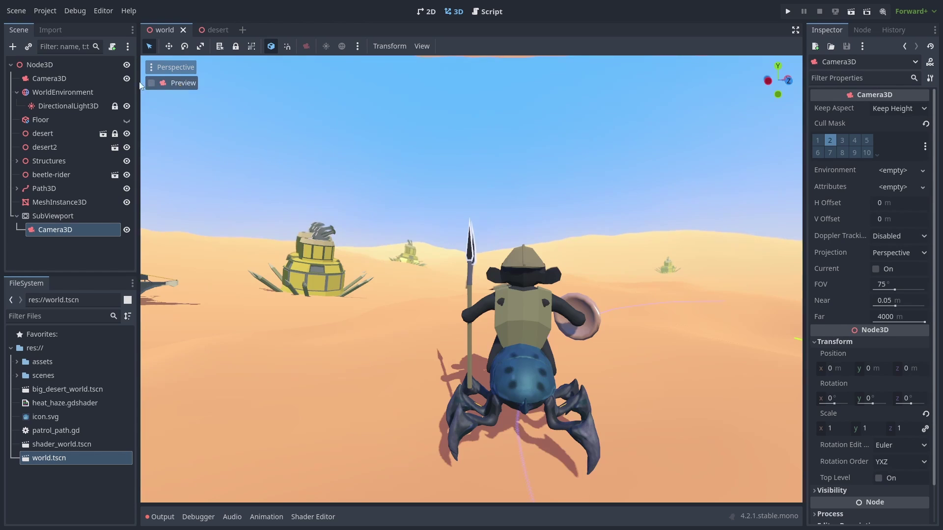
pyautogui.click(57, 76)
pyautogui.click(172, 83)
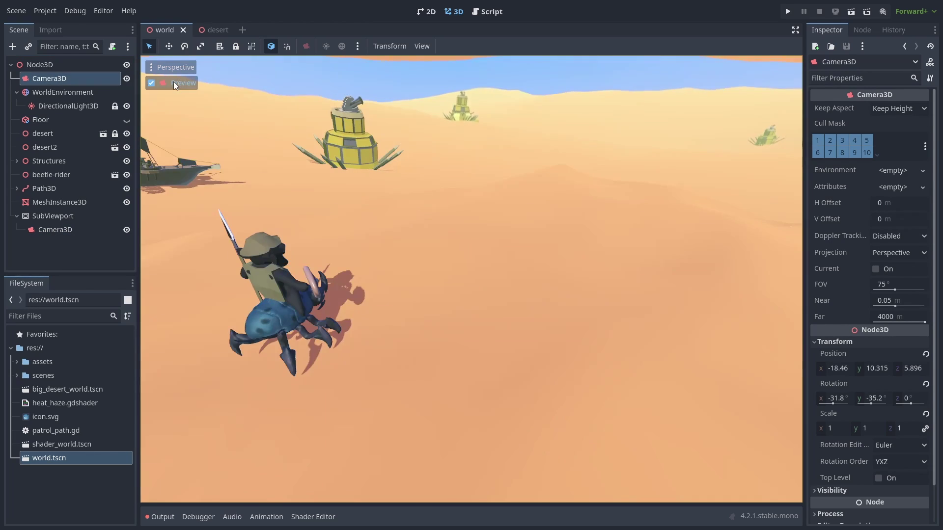
pyautogui.click(173, 82)
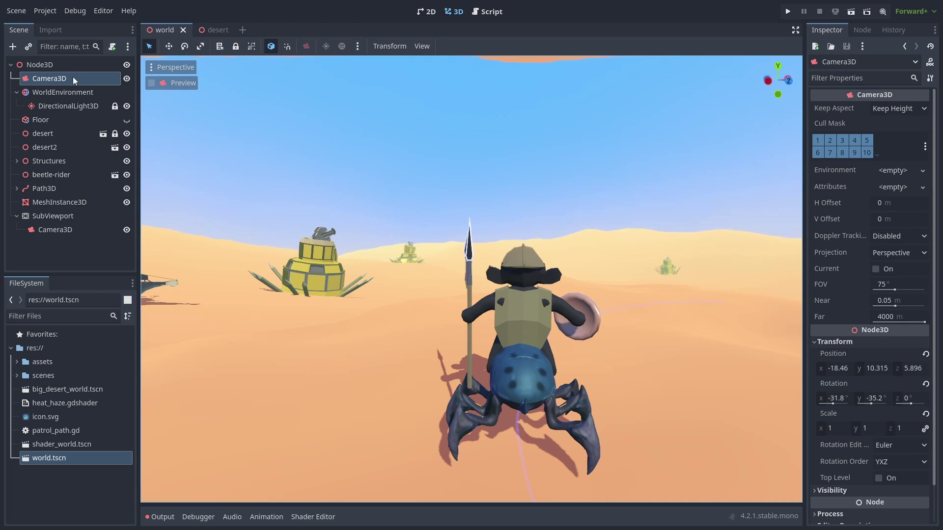
# Add a RemoteTransform3D under the main Camera3D with Remote Path set to SubViewport/Camera3D
pyautogui.click(71, 78)
pyautogui.click(15, 48)
pyautogui.write('re')
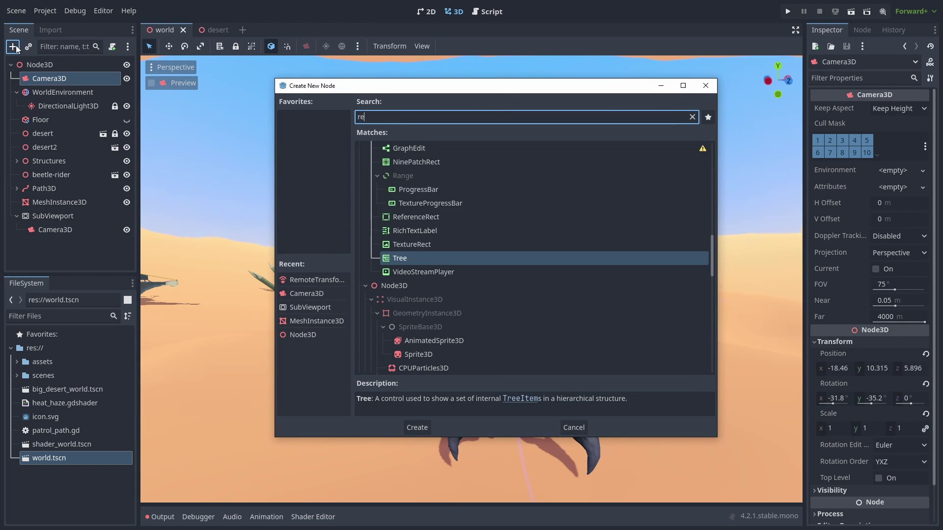
pyautogui.write('mo')
pyautogui.press('Return')
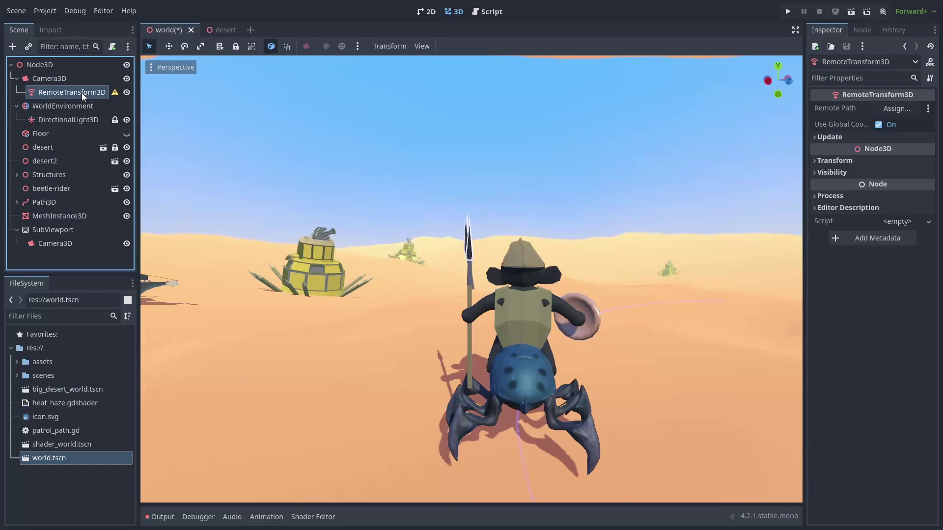
pyautogui.click(896, 109)
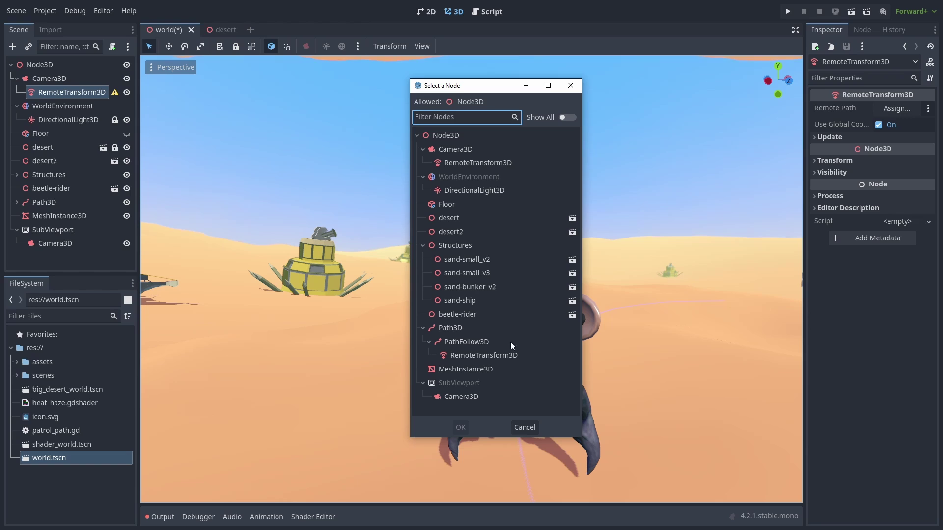
pyautogui.doubleClick(465, 395)
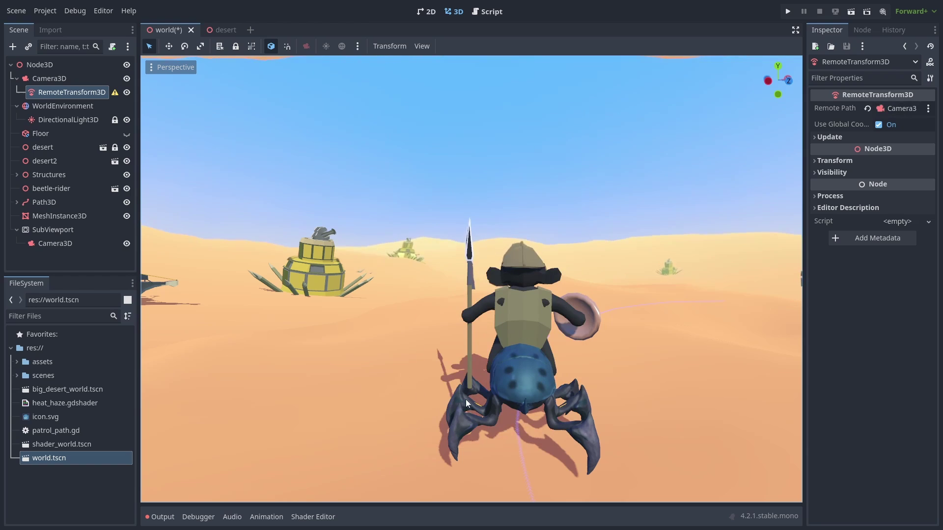
# Preview the main and SubViewport cameras to confirm their views now match
pyautogui.click(58, 80)
pyautogui.click(188, 81)
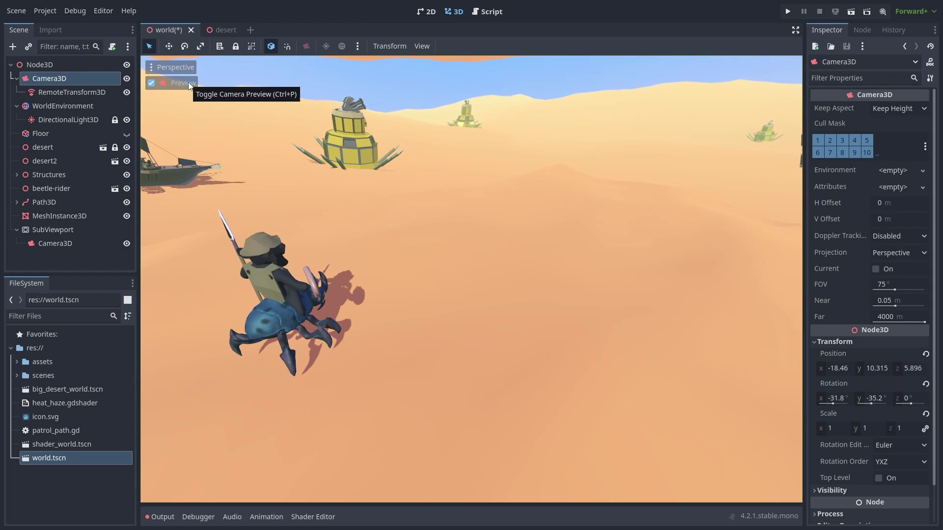
pyautogui.click(69, 243)
pyautogui.click(175, 83)
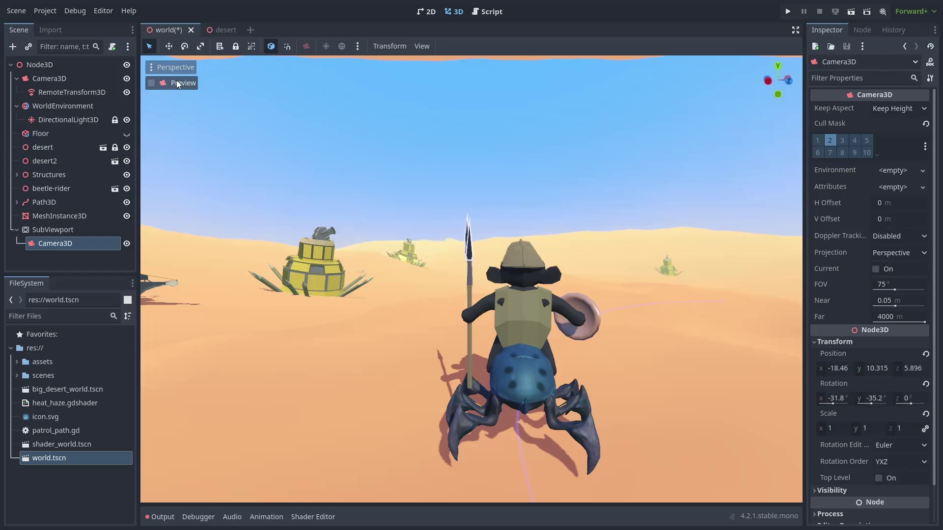
pyautogui.click(176, 83)
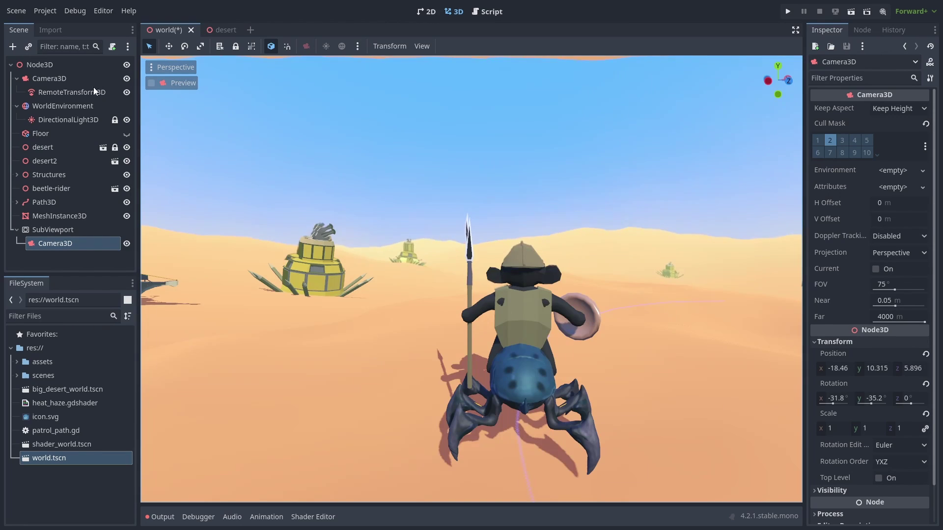
pyautogui.click(91, 79)
pyautogui.click(58, 218)
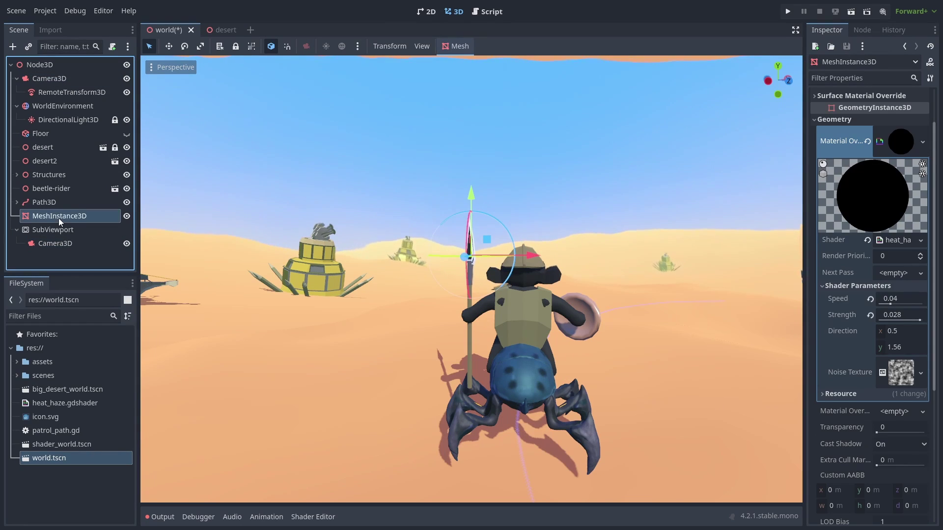
# On line 4 of heat_haze.gdshader, add repeat_disable to screen_texture and delete hint_screen_texture
pyautogui.click(896, 240)
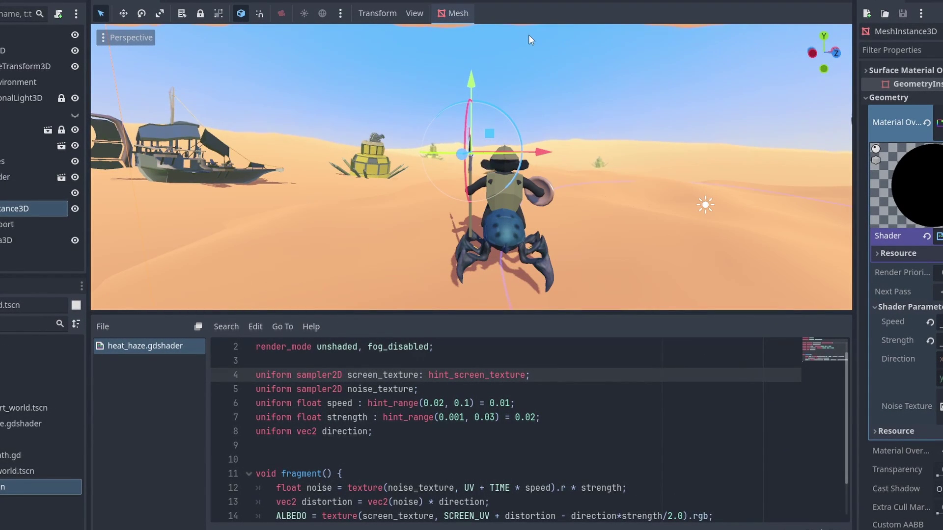
pyautogui.write(', rep')
pyautogui.press('Return')
pyautogui.hotkey('ctrl', 's')
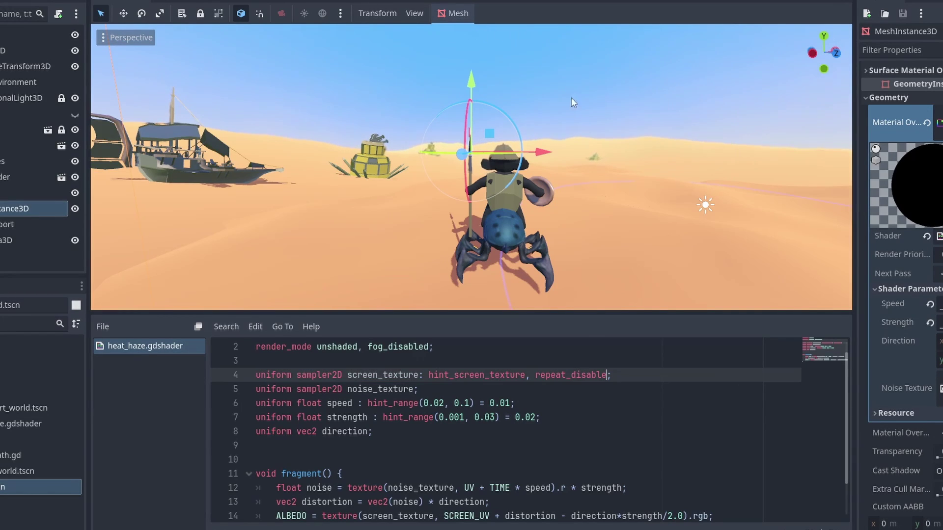
pyautogui.doubleClick(500, 375)
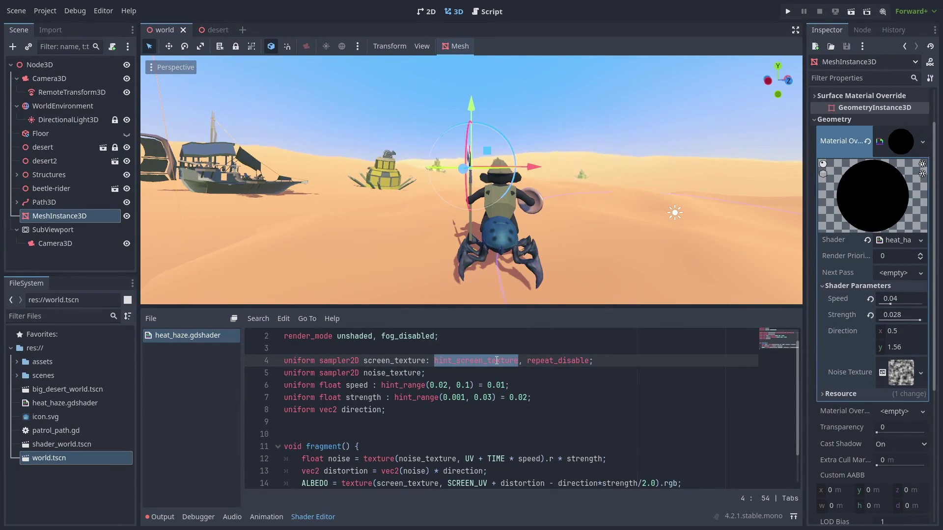
pyautogui.press('Delete')
pyautogui.press('Delete')
pyautogui.press('Delete')
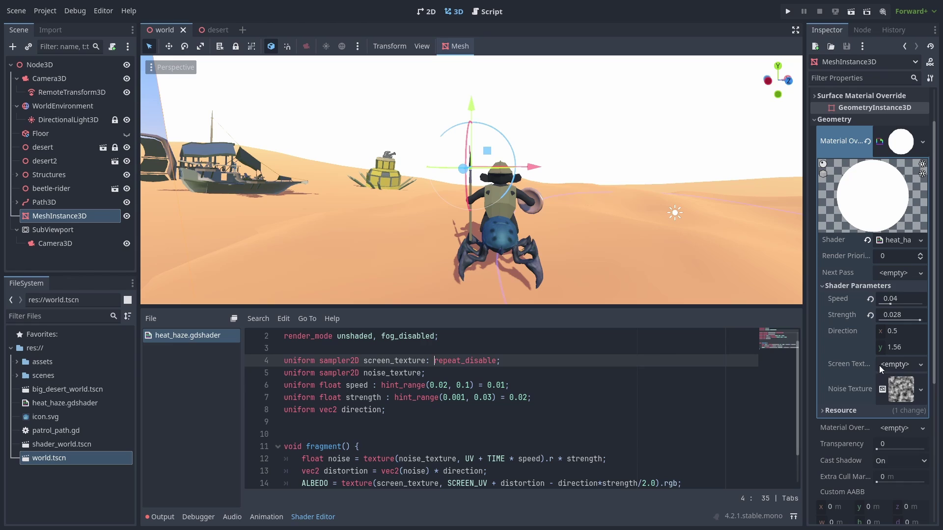
# Enable Local to Scene on the heat haze material after the ViewportTexture warning
pyautogui.click(896, 364)
pyautogui.click(852, 284)
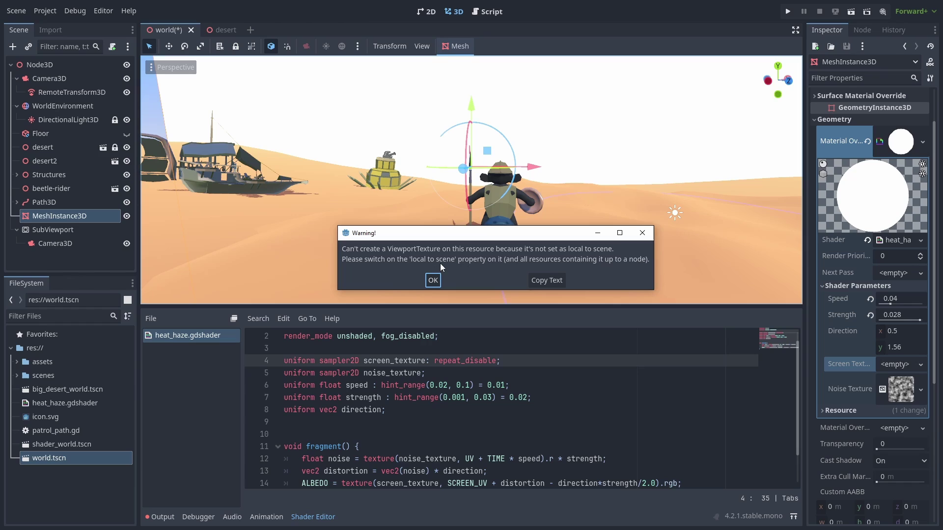
pyautogui.click(434, 279)
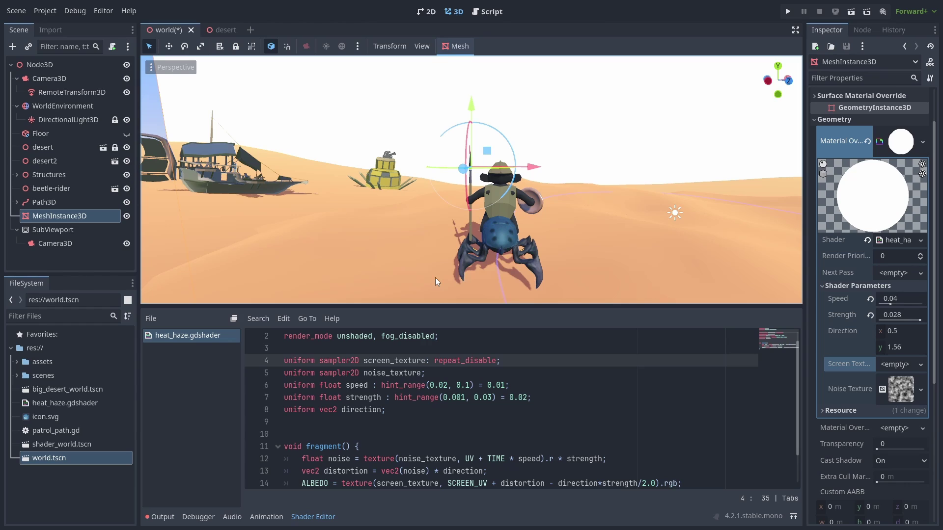
pyautogui.click(856, 411)
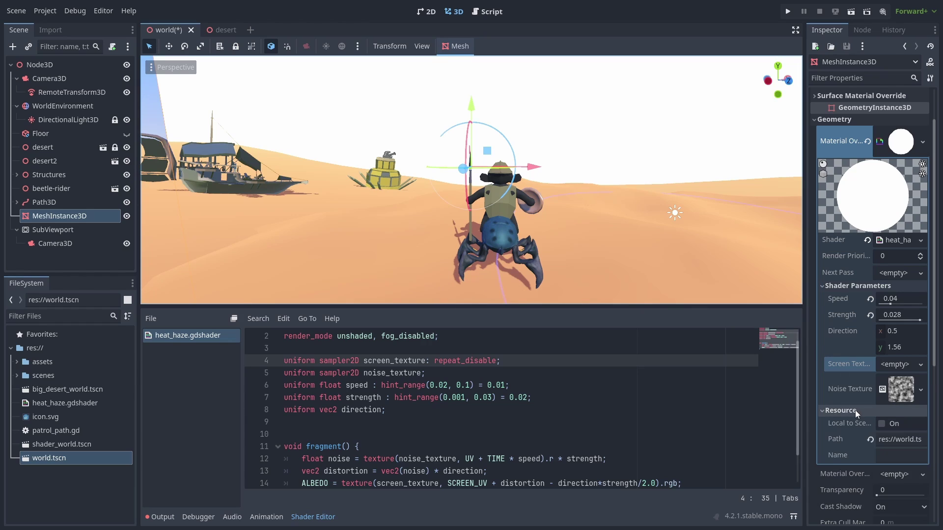
pyautogui.click(883, 424)
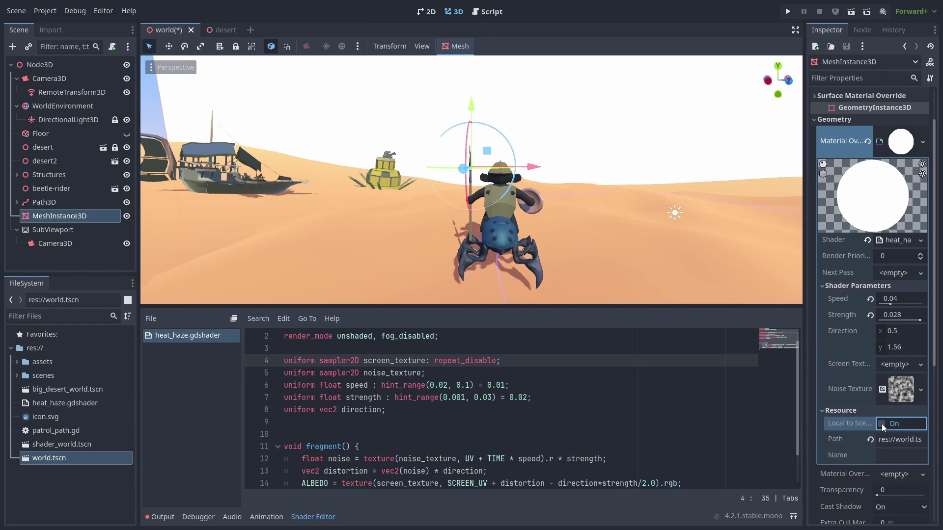
# Assign a new ViewportTexture from the SubViewport to Screen Texture and close the shader editor
pyautogui.click(901, 366)
pyautogui.click(846, 287)
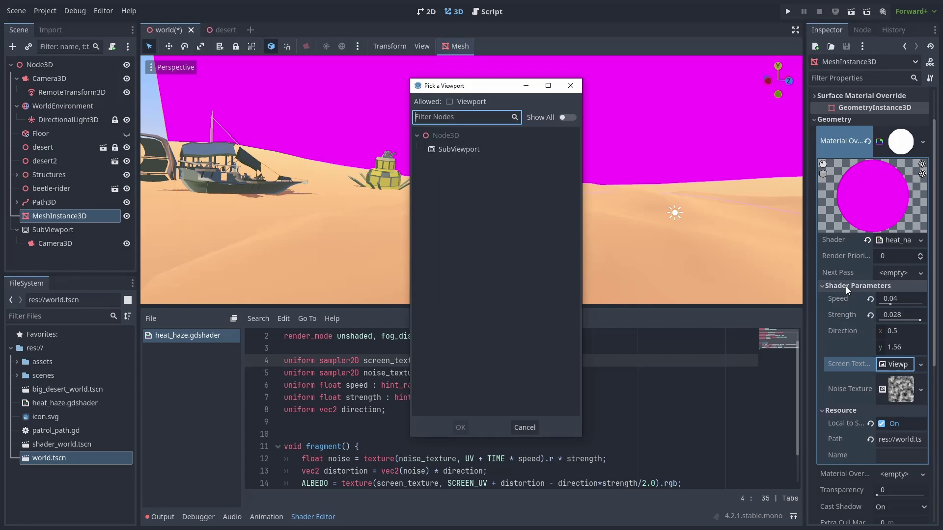
pyautogui.doubleClick(463, 150)
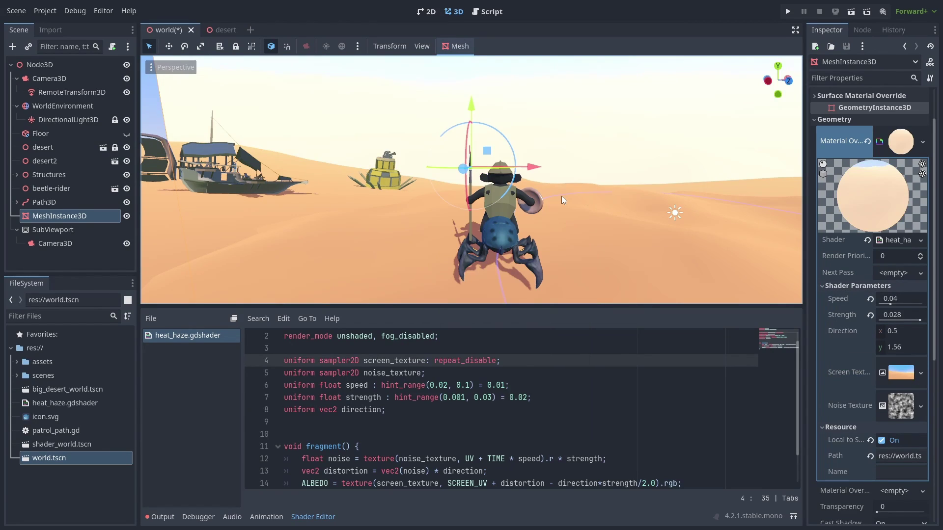
pyautogui.click(330, 519)
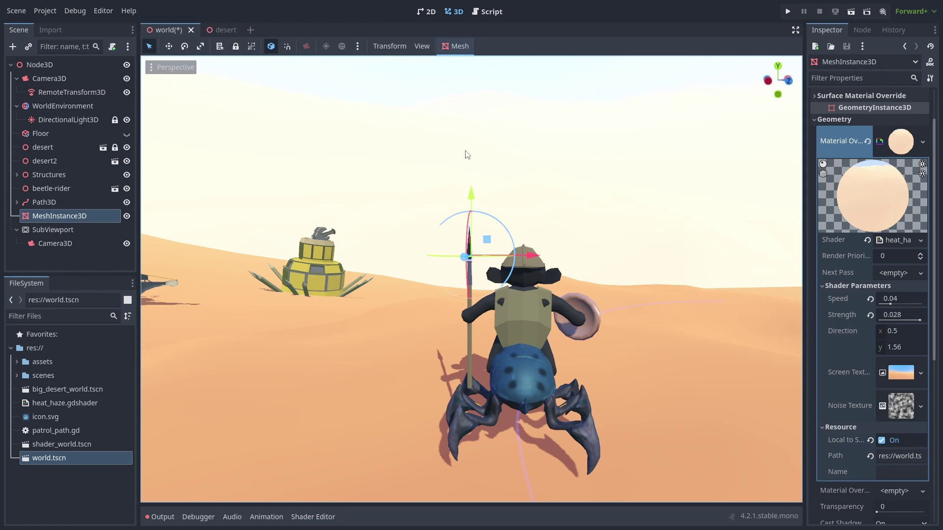
# Enable Use HDR 2D in the SubViewport's Rendering settings
pyautogui.click(64, 231)
pyautogui.scroll(-5, 869, 334)
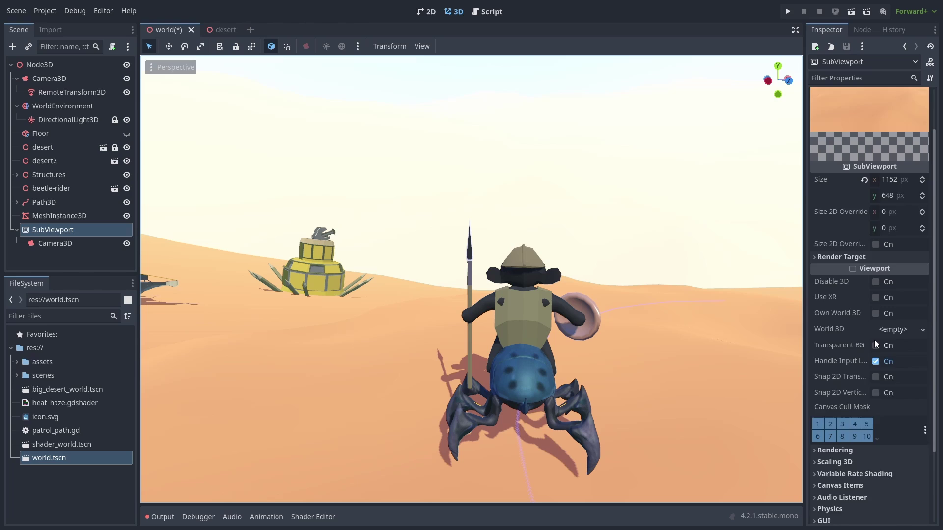
pyautogui.click(846, 396)
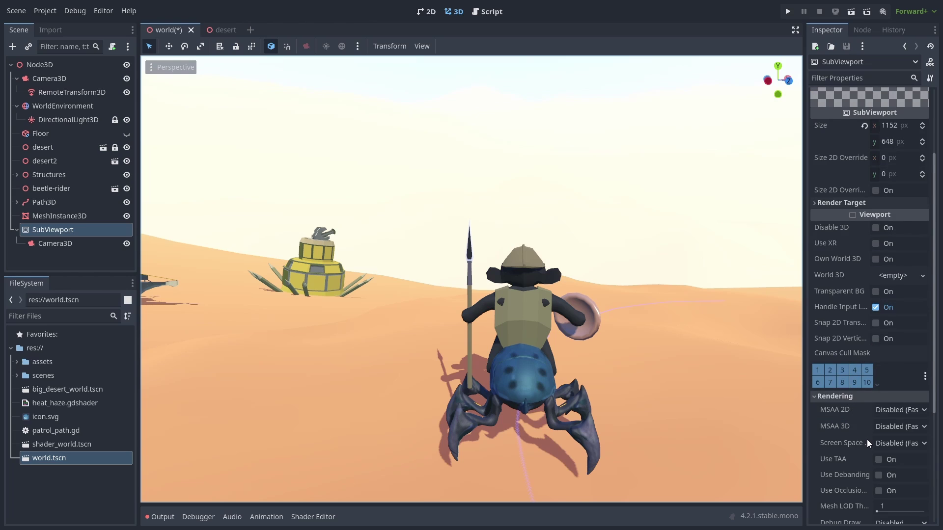
pyautogui.scroll(-5, 867, 440)
pyautogui.click(878, 430)
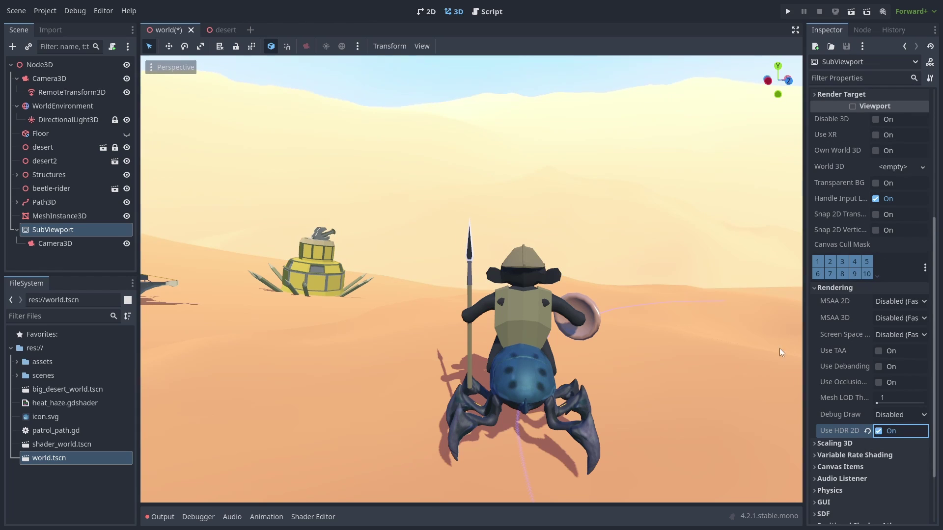
# Preview the scene through the main Camera3D
pyautogui.click(56, 79)
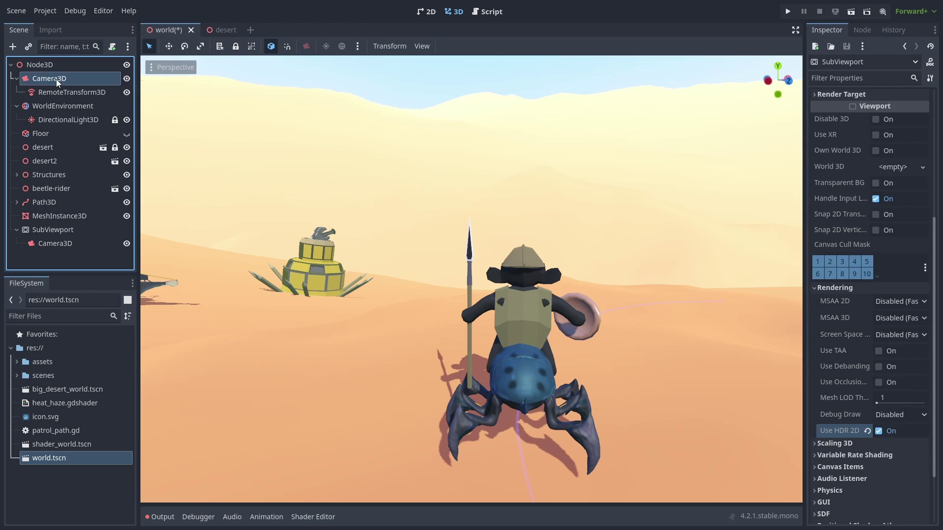
pyautogui.hotkey('ctrl', 'z')
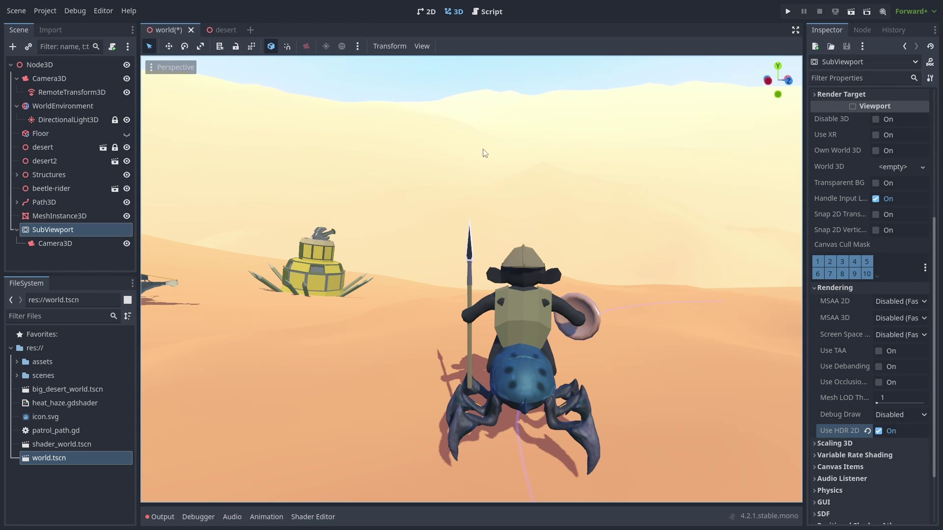
pyautogui.click(56, 78)
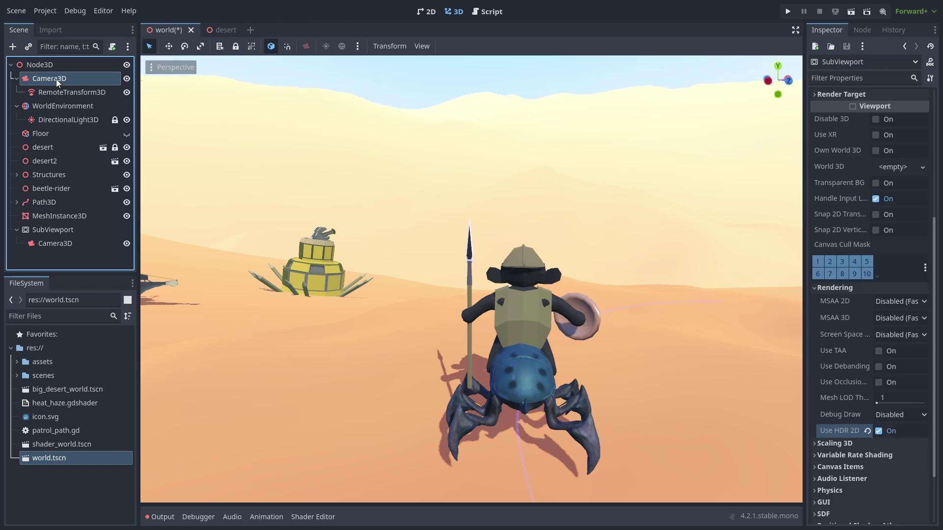
pyautogui.click(175, 84)
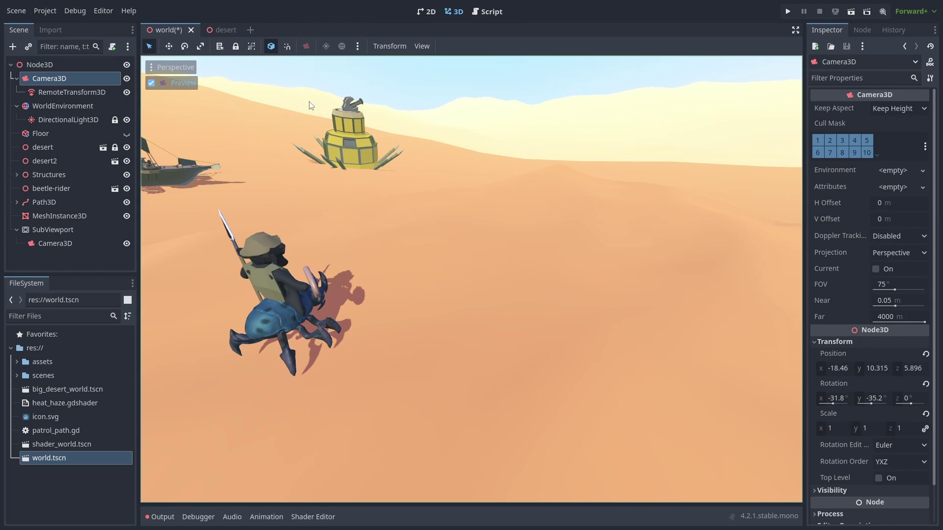
# Run the scene, then copy the WorldEnvironment's Environment resource, keeping its Filmic tonemap
pyautogui.press('F6')
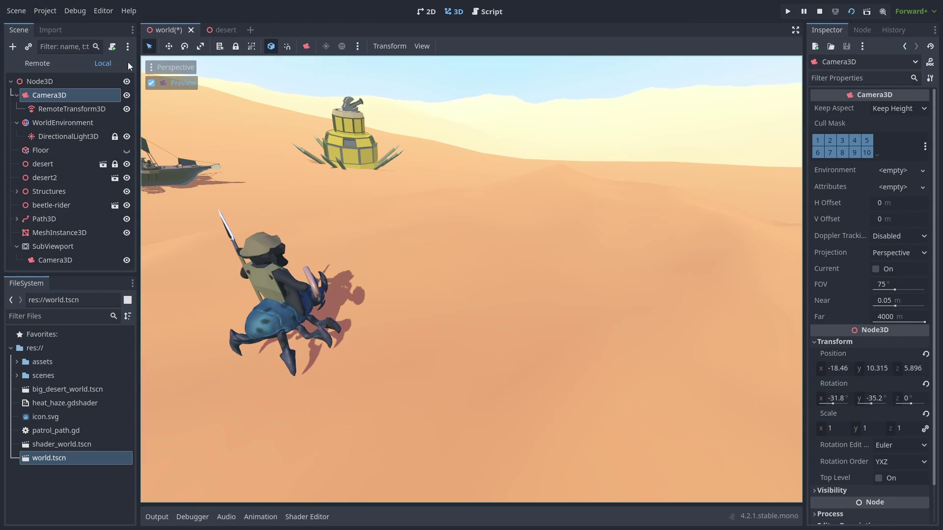
pyautogui.click(84, 122)
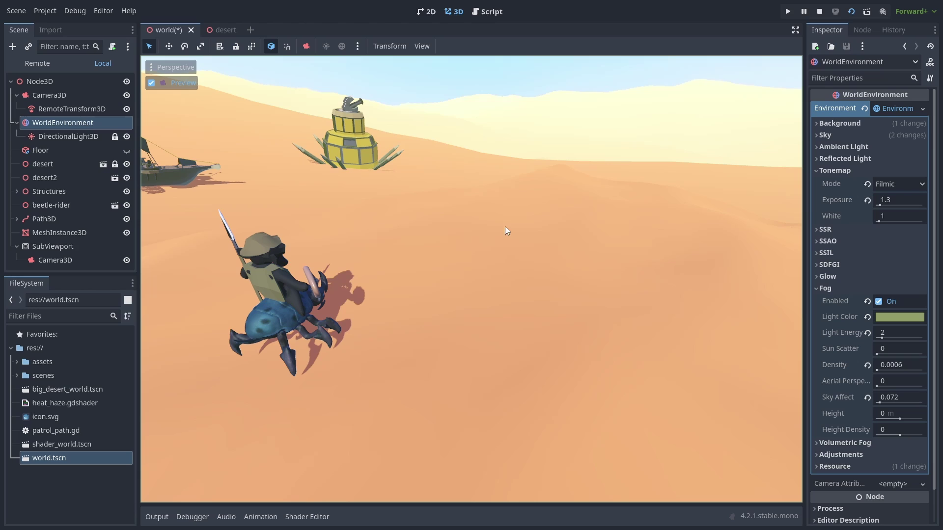
pyautogui.click(868, 183)
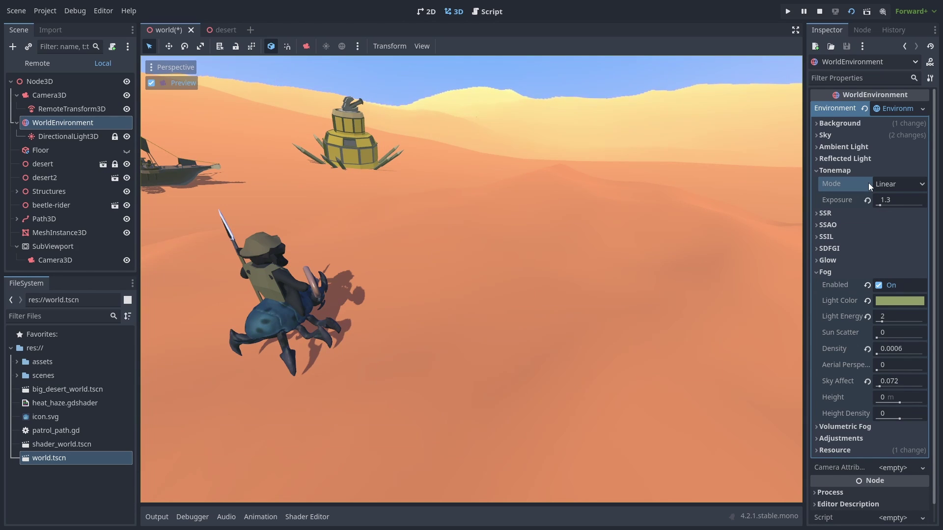
pyautogui.hotkey('ctrl', 'z')
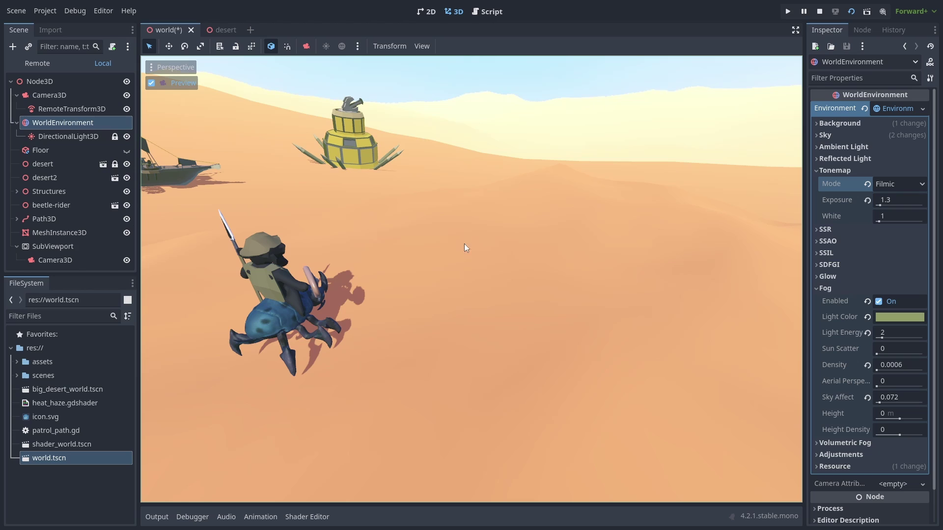
pyautogui.click(921, 109)
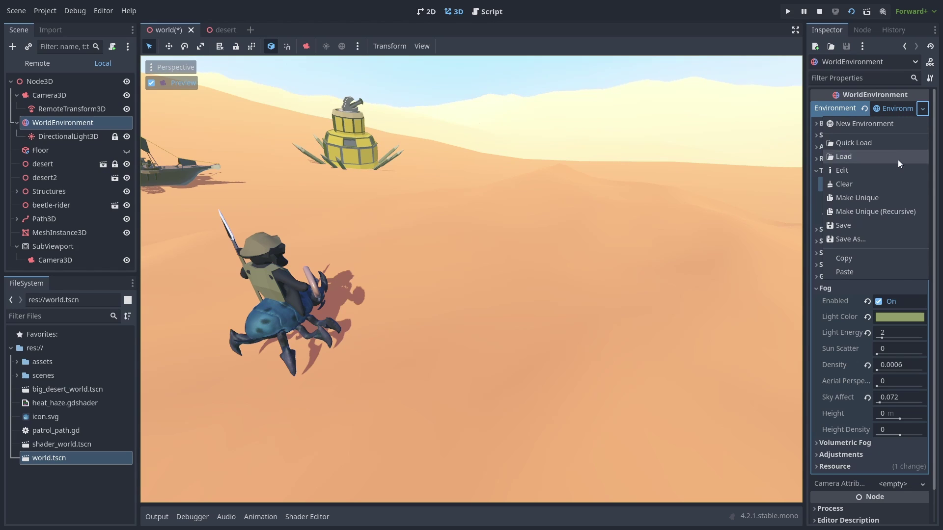
pyautogui.click(853, 258)
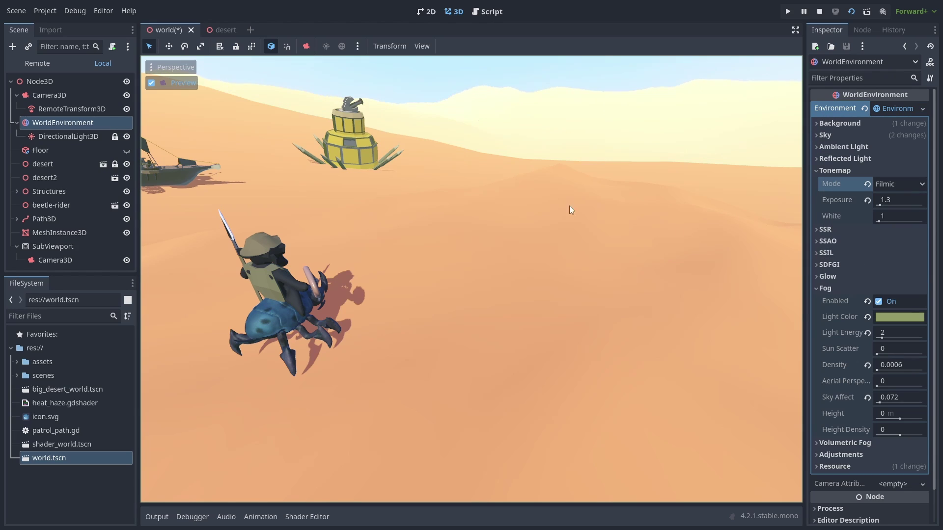
# Paste the copied Environment into the SubViewport Camera3D and make it unique
pyautogui.click(66, 261)
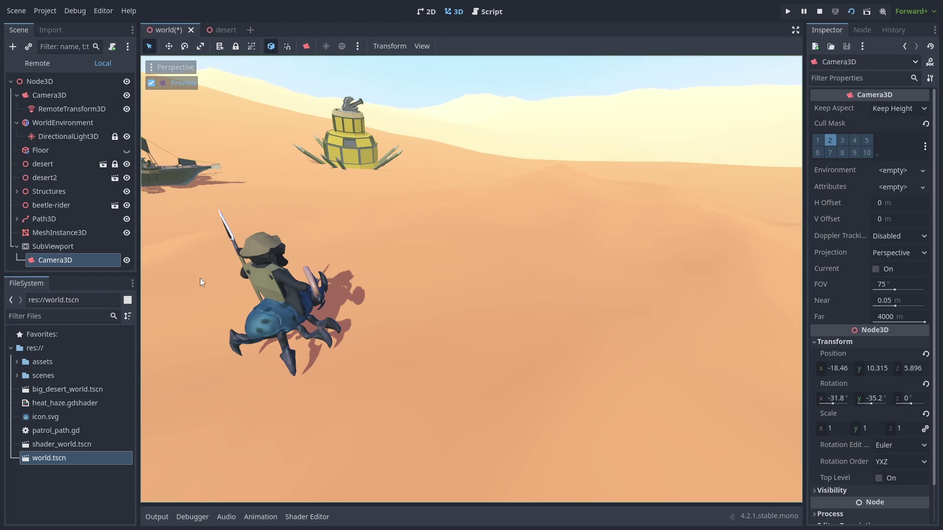
pyautogui.click(894, 173)
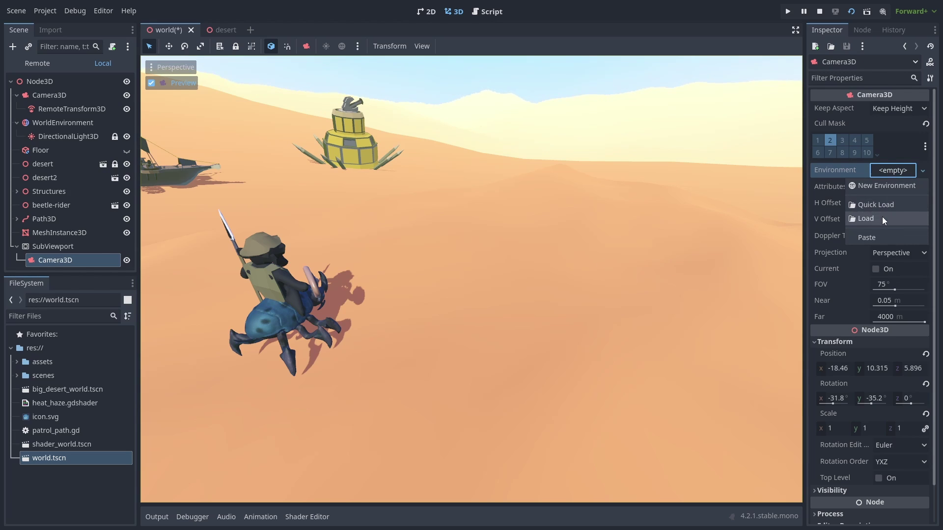
pyautogui.click(882, 234)
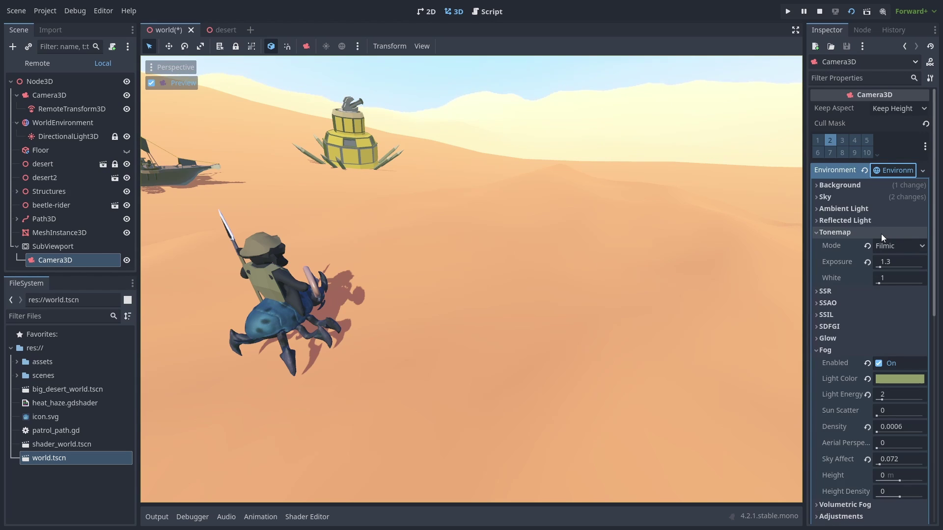
pyautogui.click(923, 170)
pyautogui.click(856, 260)
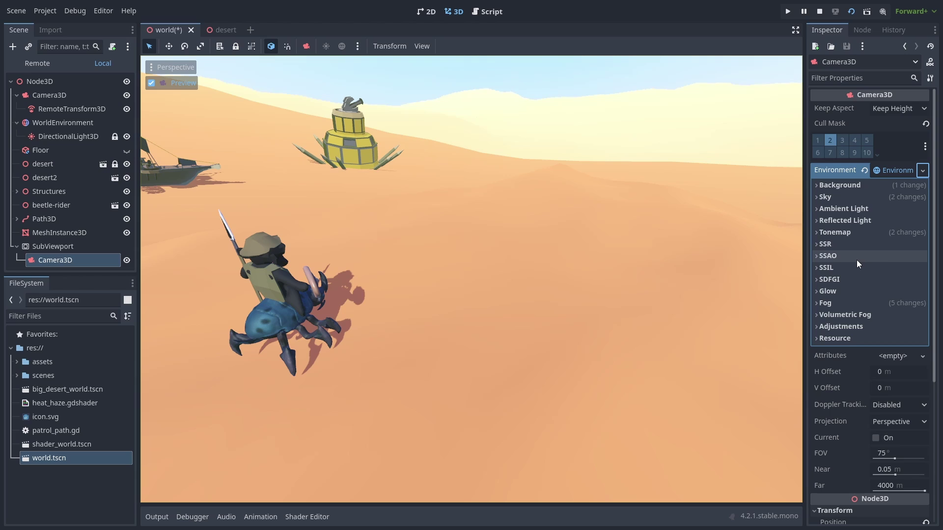
# Reset the camera environment to Linear tonemapping with exposure 1, then save and test-run
pyautogui.click(849, 231)
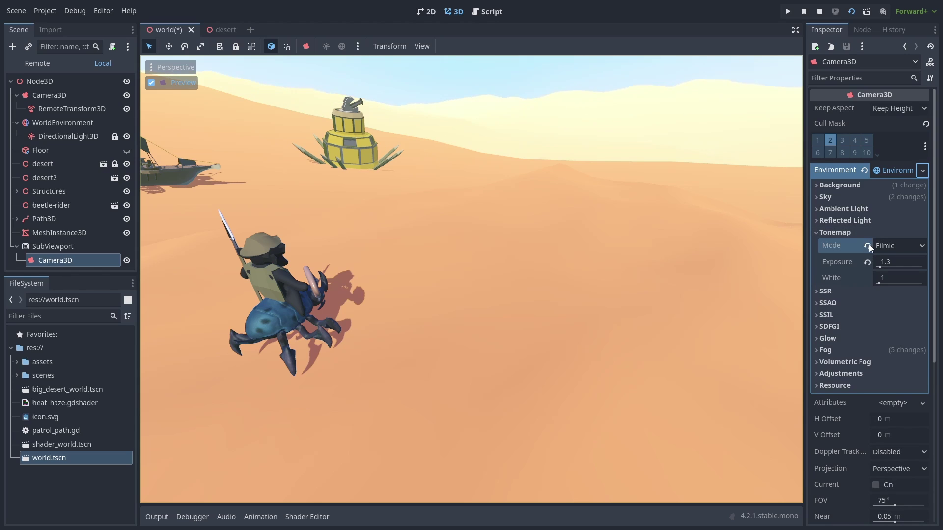
pyautogui.click(868, 246)
pyautogui.click(868, 262)
pyautogui.click(838, 358)
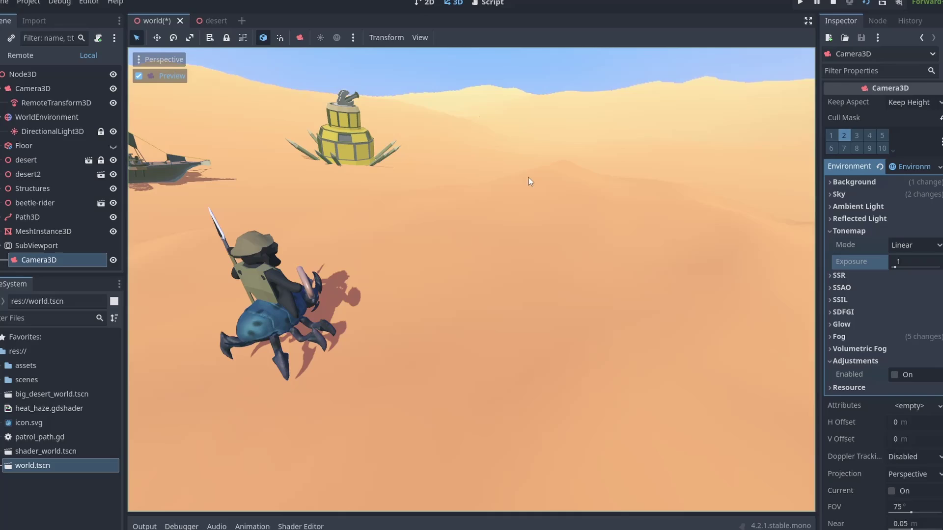
pyautogui.hotkey('ctrl', 's')
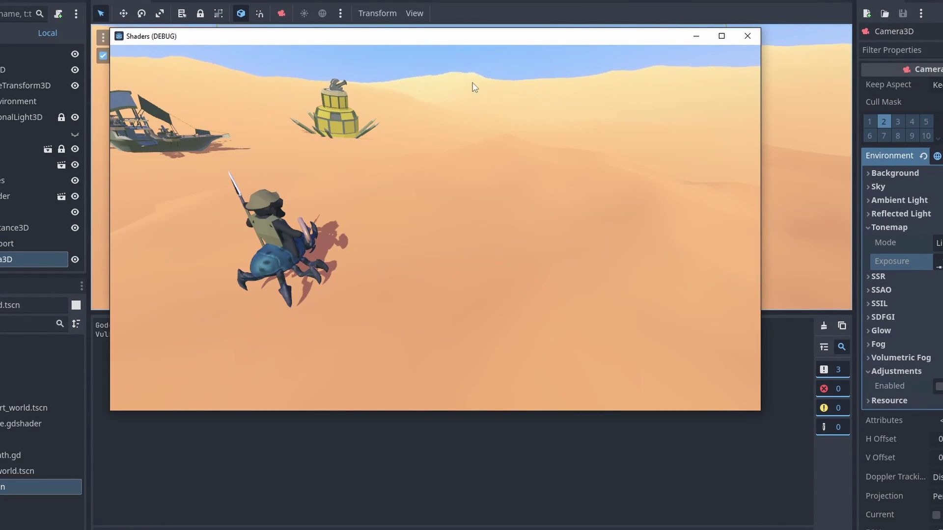
pyautogui.click(748, 36)
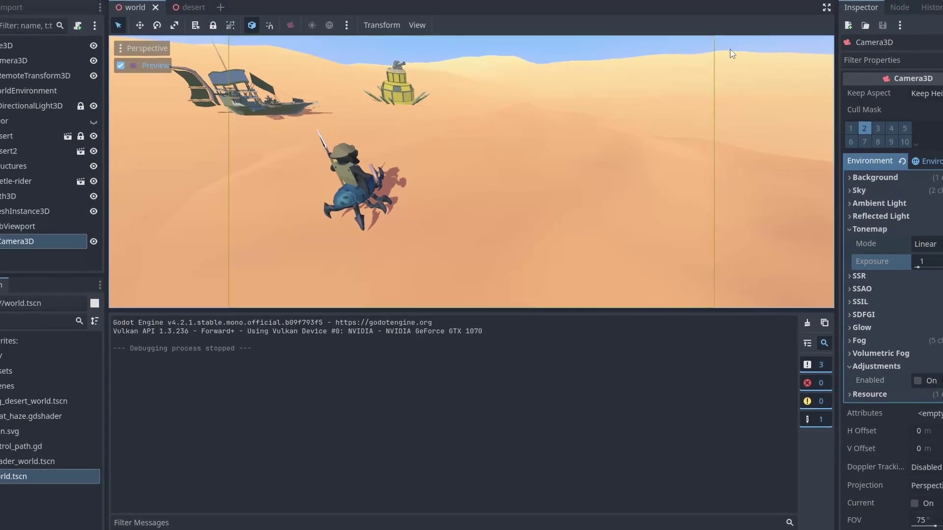
# Set the SubViewport's MSAA 3D to 4× (Slow) and run the scene again
pyautogui.click(38, 225)
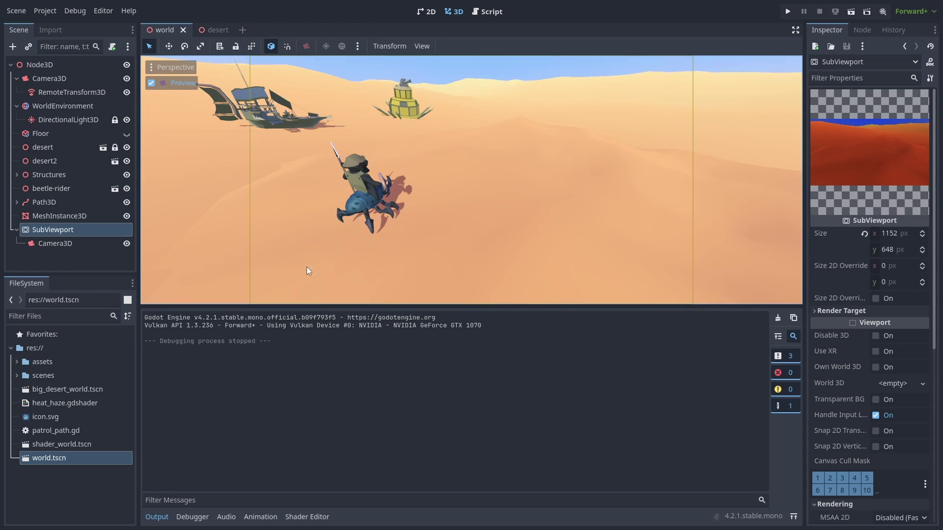
pyautogui.scroll(-3, 882, 332)
pyautogui.scroll(-3, 845, 323)
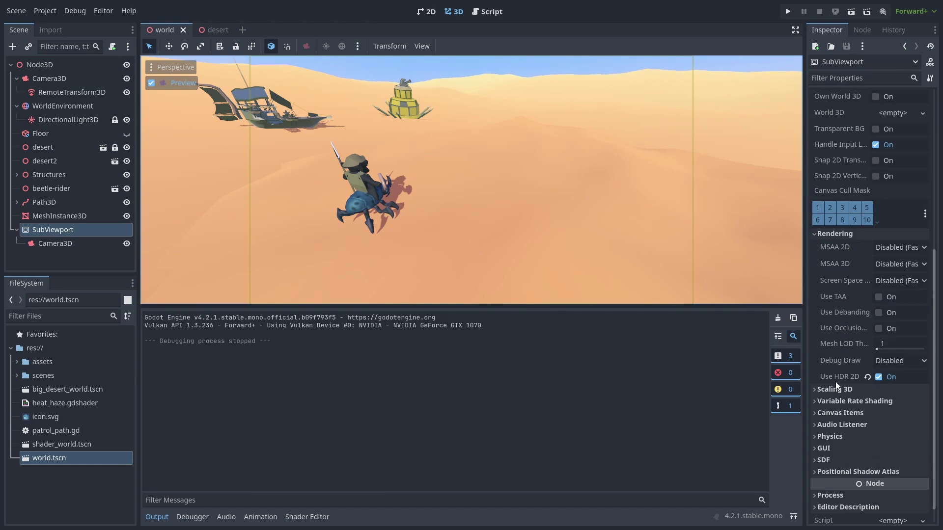
pyautogui.click(892, 264)
pyautogui.click(903, 306)
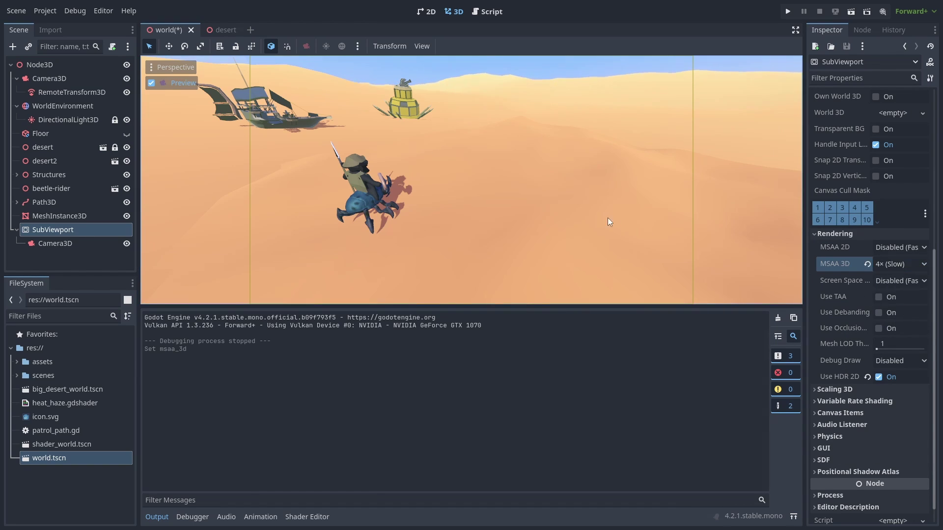
pyautogui.press('F5')
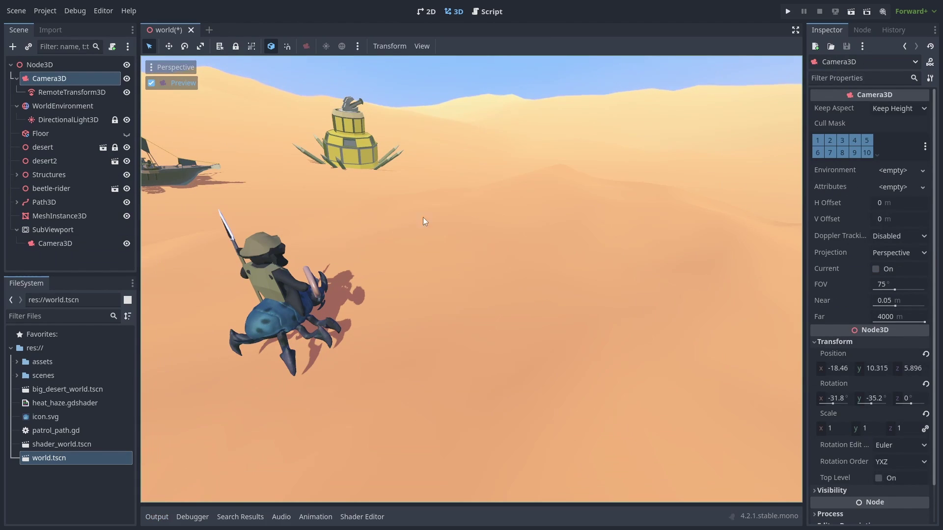
# Give the SubViewport's Camera3D a built-in script syncing it to the editor camera, then open the Scene menu
pyautogui.click(54, 244)
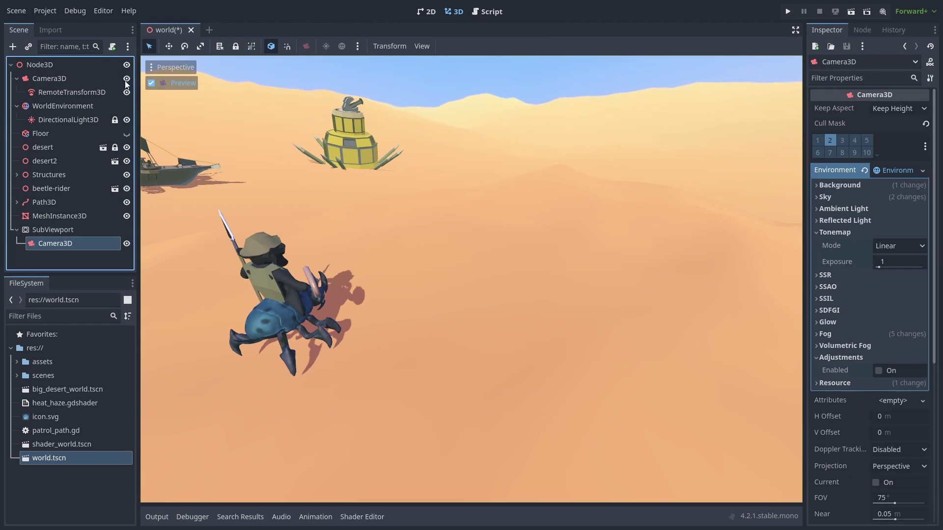
pyautogui.click(112, 46)
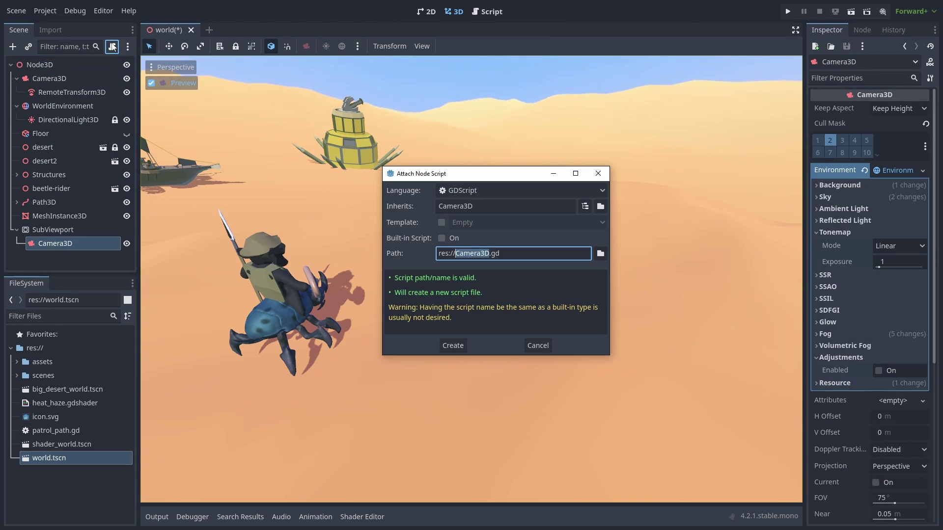
pyautogui.click(448, 240)
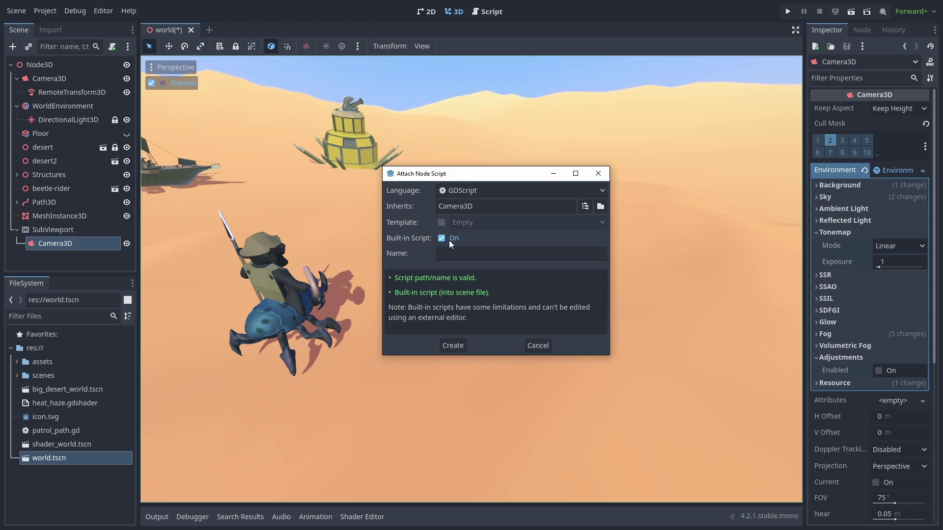
pyautogui.click(450, 346)
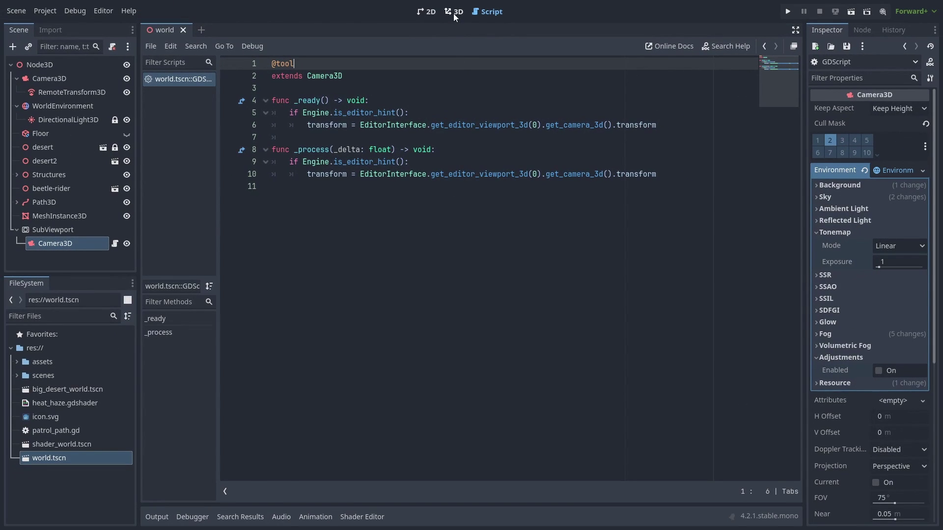
pyautogui.click(455, 13)
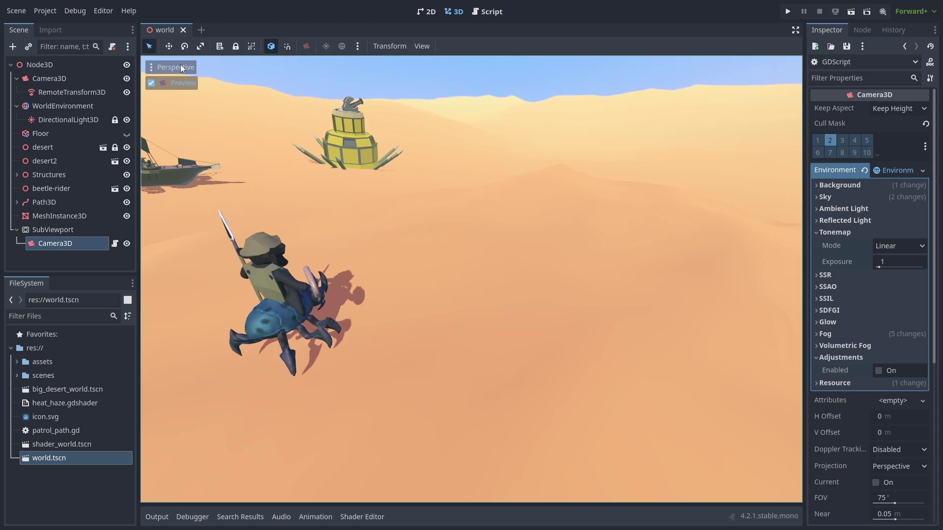
pyautogui.click(16, 13)
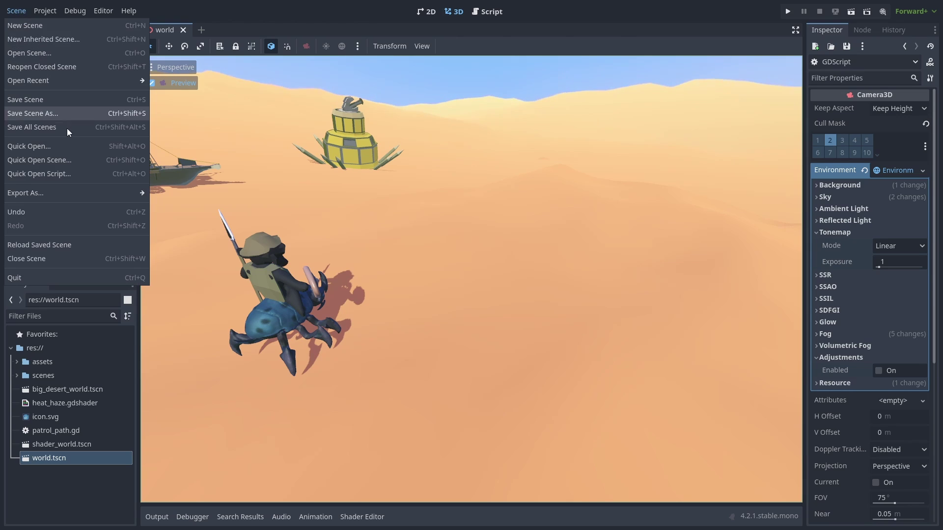
# Reload the saved world scene, turn off the camera preview, orbit around the rider, and run
pyautogui.click(63, 245)
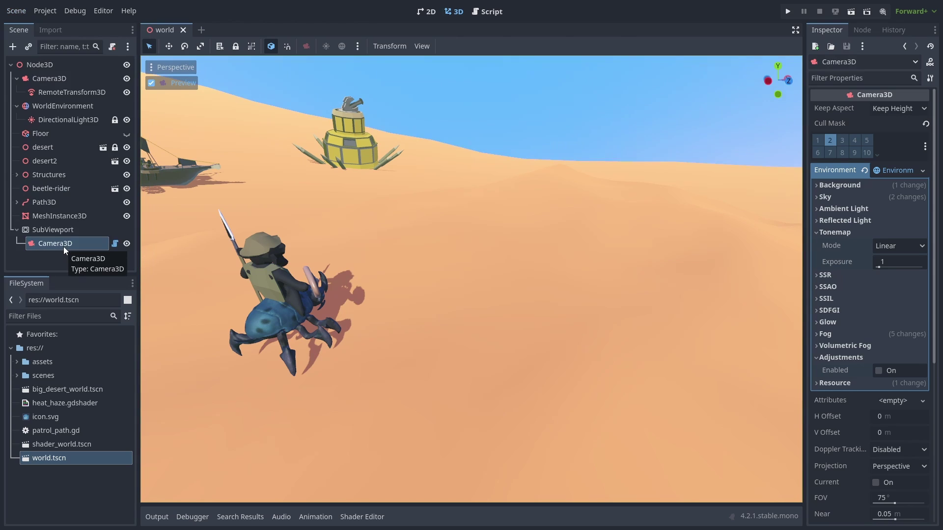
pyautogui.click(185, 80)
pyautogui.moveTo(593, 271); pyautogui.dragTo(532, 275, button='middle')
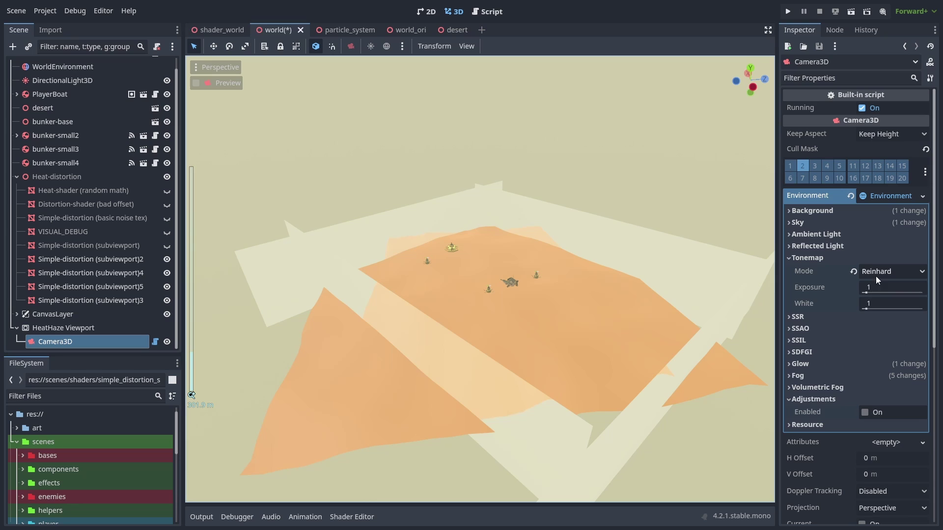
pyautogui.click(855, 272)
pyautogui.press('F5')
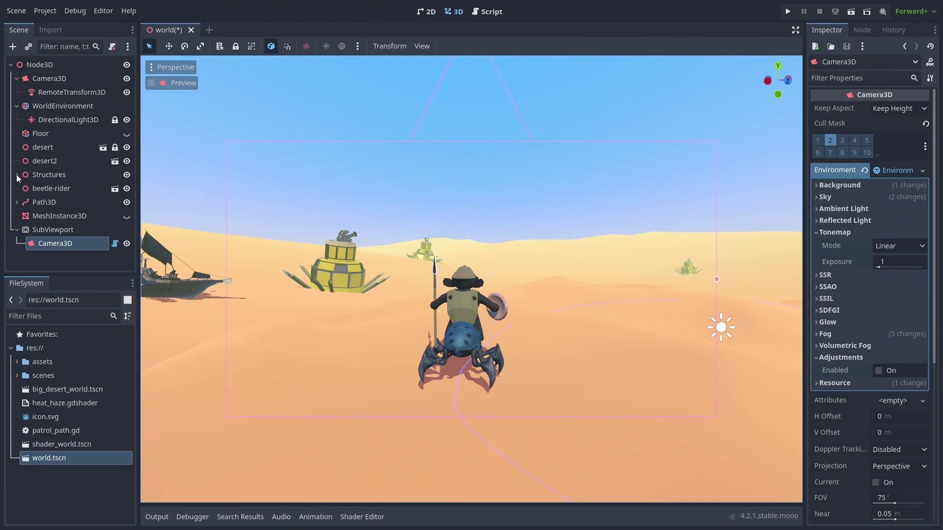
# Move the sand-small_v3 and sand-bunker_v2 mesh parts under Structures onto render layer 2
pyautogui.click(16, 175)
pyautogui.click(61, 178)
pyautogui.keyDown('shift'); pyautogui.click(66, 248); pyautogui.keyUp('shift')
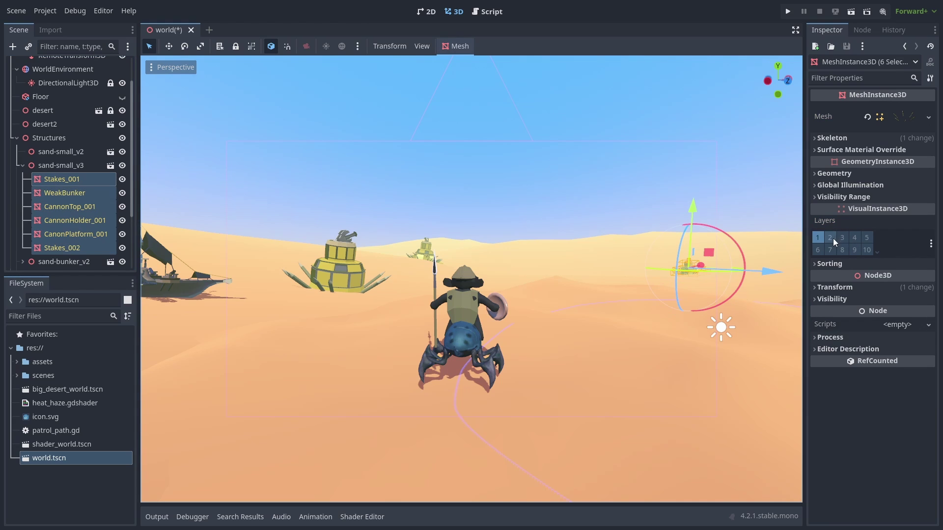
pyautogui.click(23, 165)
pyautogui.click(23, 179)
pyautogui.click(48, 193)
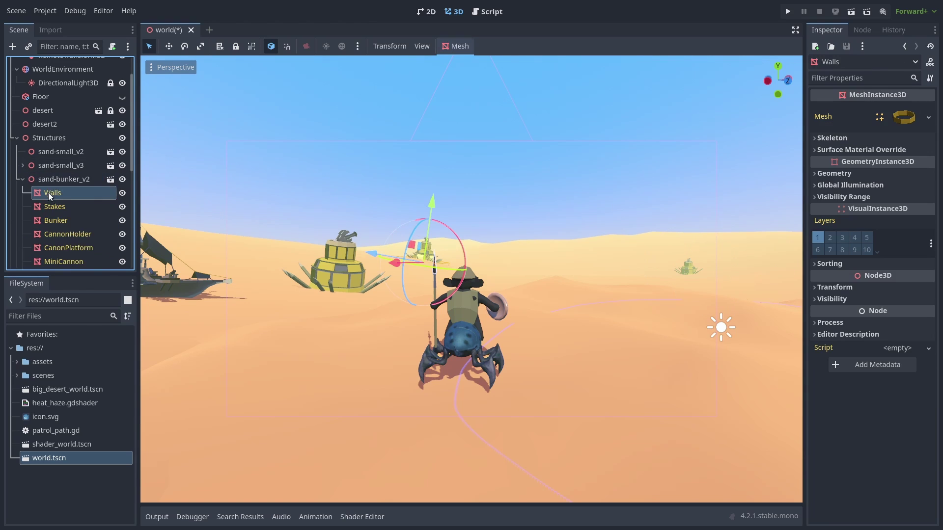
pyautogui.scroll(-3, 54, 206)
pyautogui.keyDown('shift'); pyautogui.click(60, 238); pyautogui.keyUp('shift')
pyautogui.scroll(1, 56, 185)
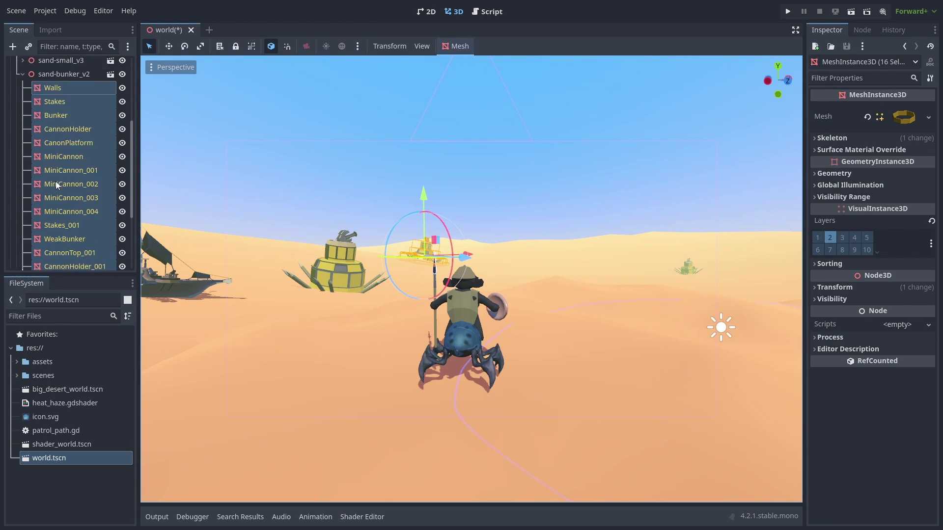
pyautogui.scroll(5, 57, 186)
pyautogui.click(16, 175)
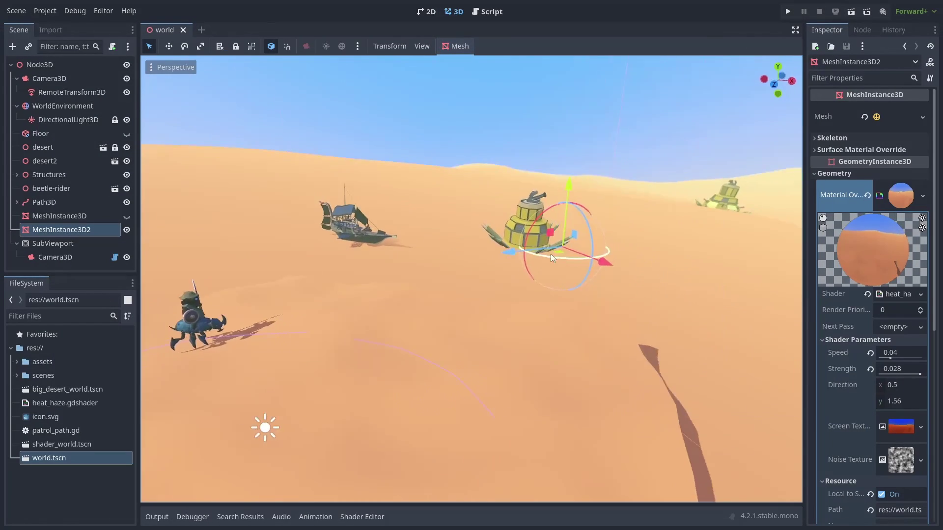
# Remove the heat-haze material from the mesh and duplicate MeshInstance3D
pyautogui.moveTo(551, 254); pyautogui.dragTo(688, 260, button='middle')
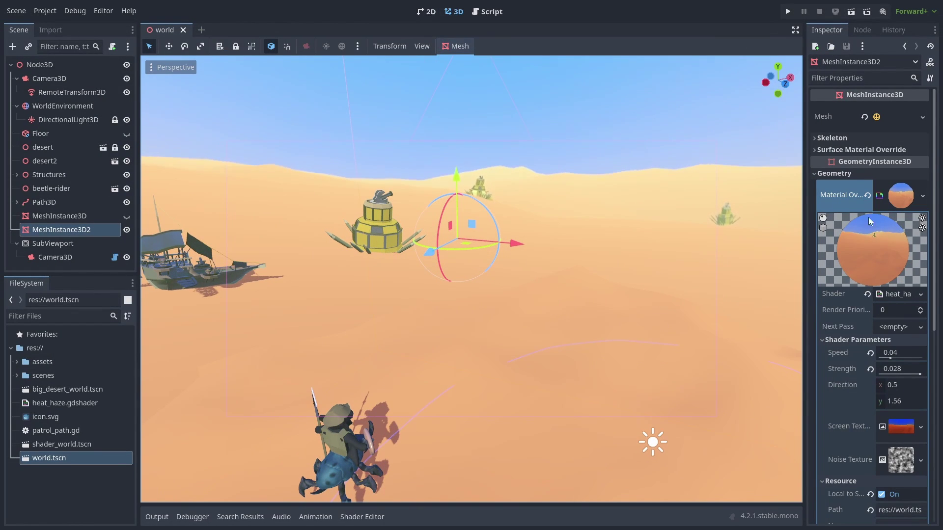
pyautogui.click(868, 195)
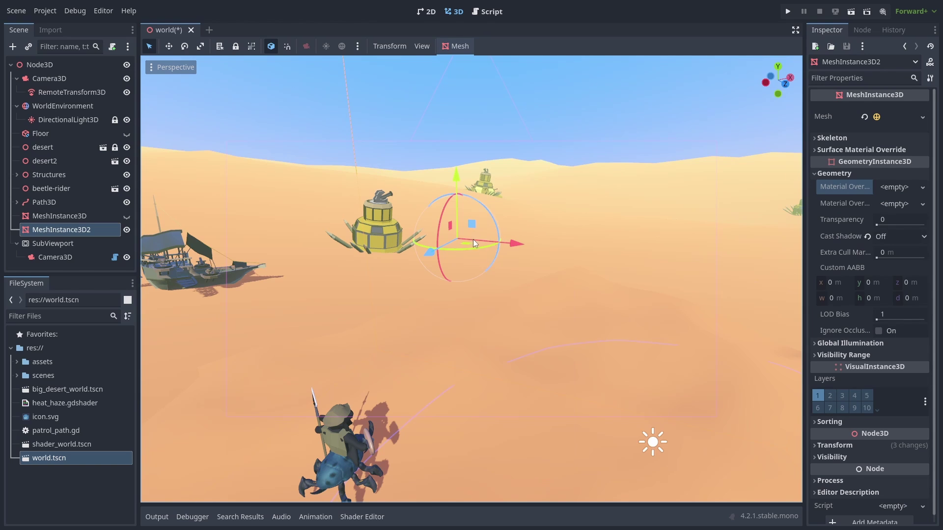
pyautogui.moveTo(473, 240); pyautogui.dragTo(590, 237, button='middle')
pyautogui.press('f')
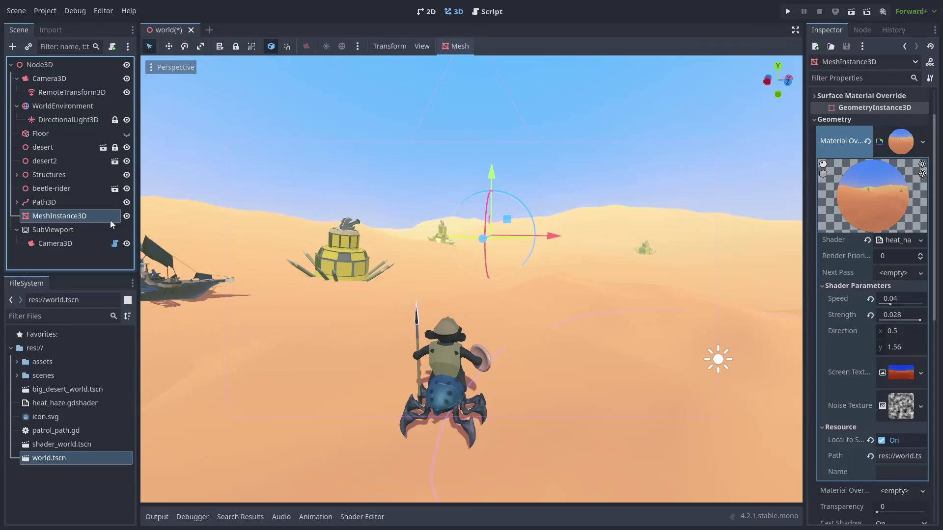
pyautogui.rightClick(81, 217)
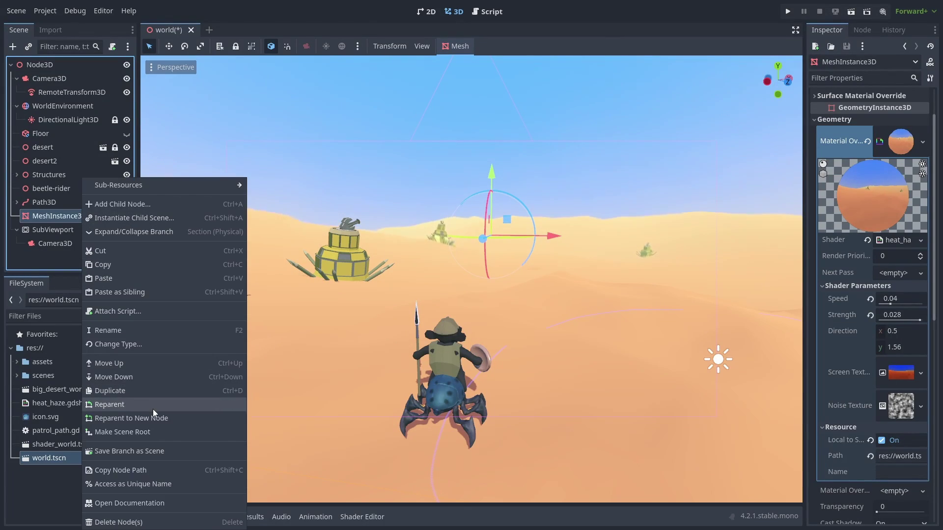
pyautogui.click(153, 390)
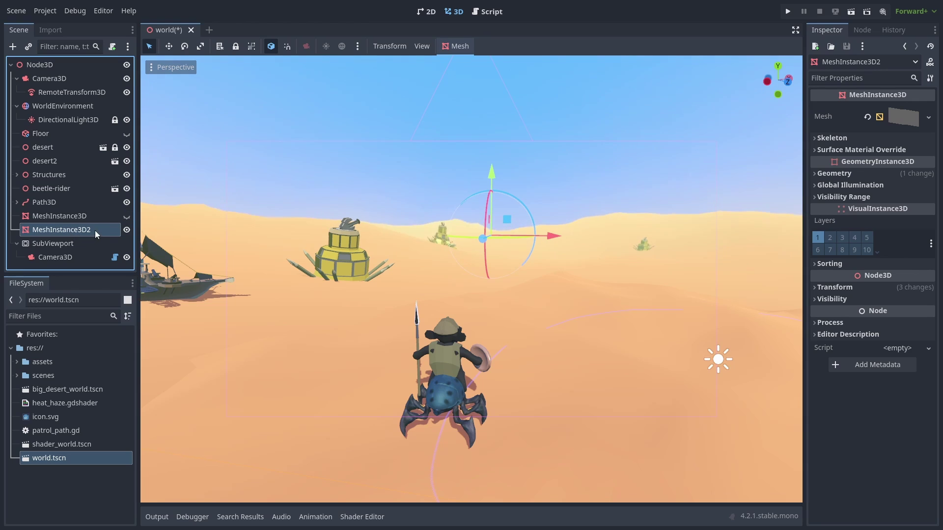
# Give the copy a new SphereMesh with radius 200 and height 400
pyautogui.click(868, 117)
pyautogui.click(899, 117)
pyautogui.click(884, 247)
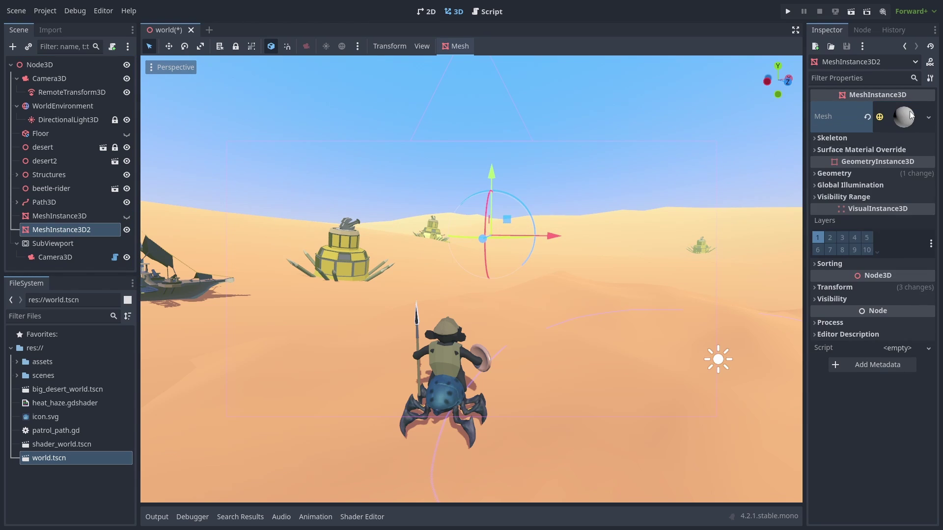
pyautogui.click(904, 116)
pyautogui.click(895, 215)
pyautogui.write('200')
pyautogui.press('Tab')
pyautogui.write('400')
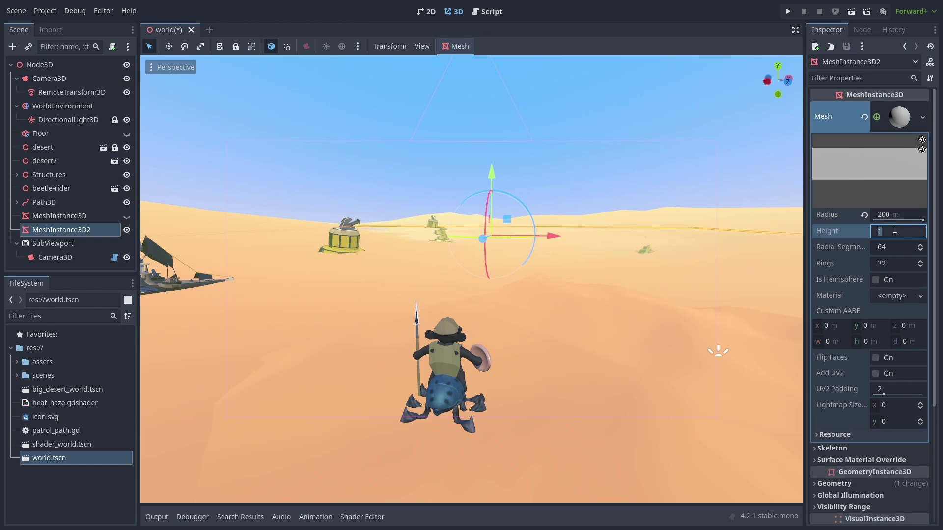
pyautogui.press('Return')
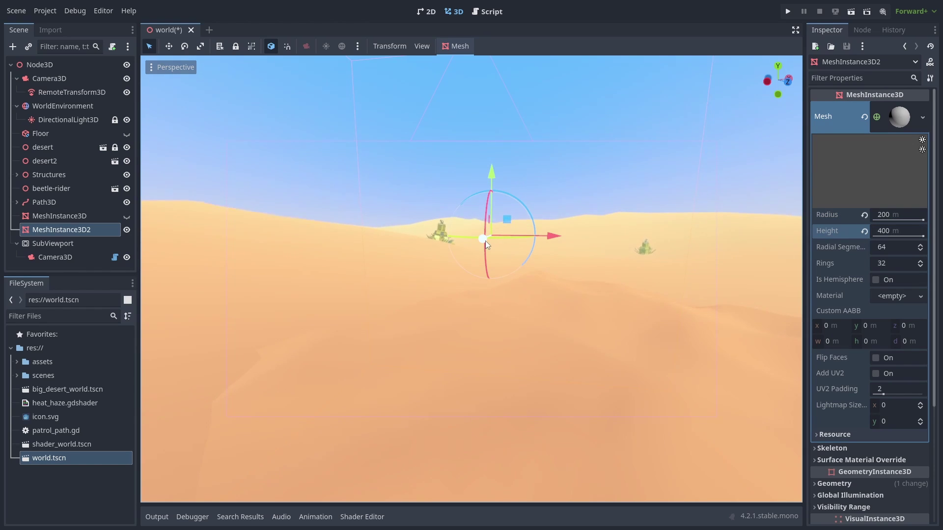
pyautogui.click(865, 117)
# Set the heat-haze dome's Cast Shadow to Off
pyautogui.click(870, 173)
pyautogui.scroll(-5, 541, 258)
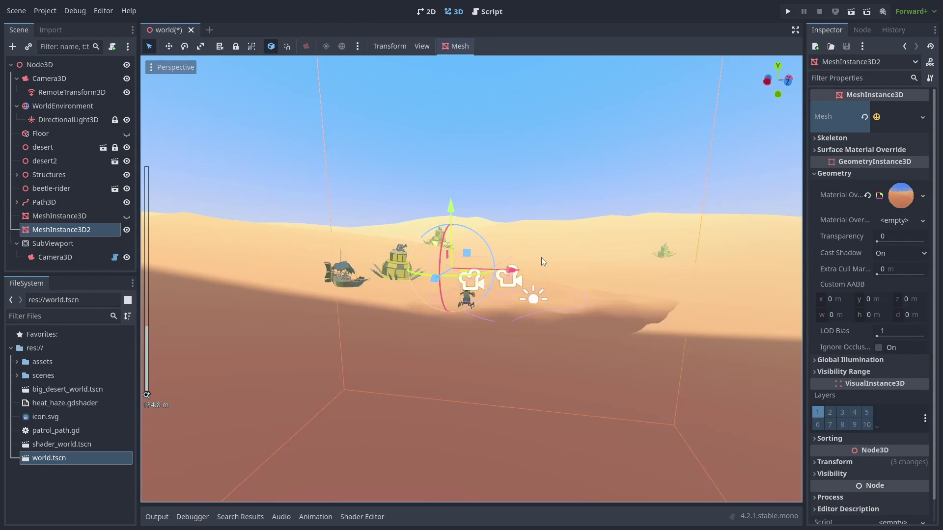
pyautogui.scroll(1, 535, 262)
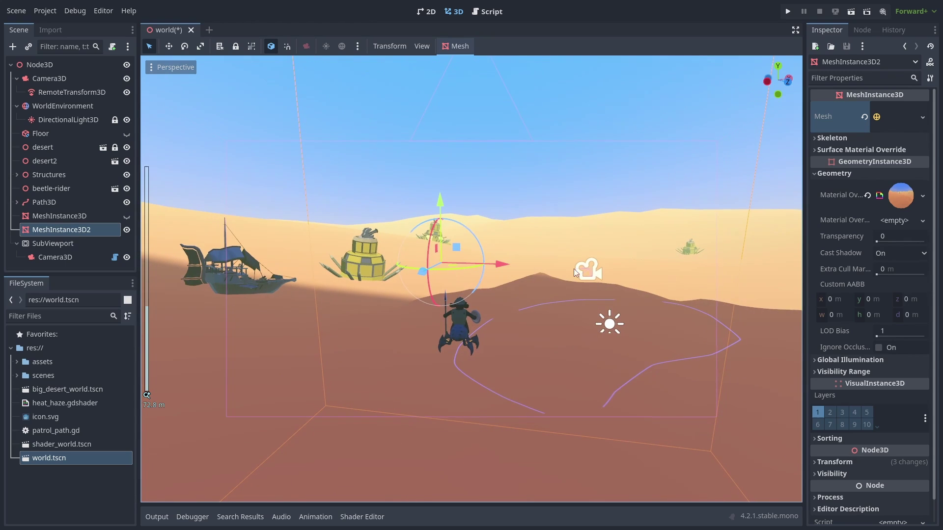
pyautogui.click(887, 254)
pyautogui.click(884, 268)
# Add cull_disabled to the heat_haze shader's render_mode and save the scene
pyautogui.click(904, 206)
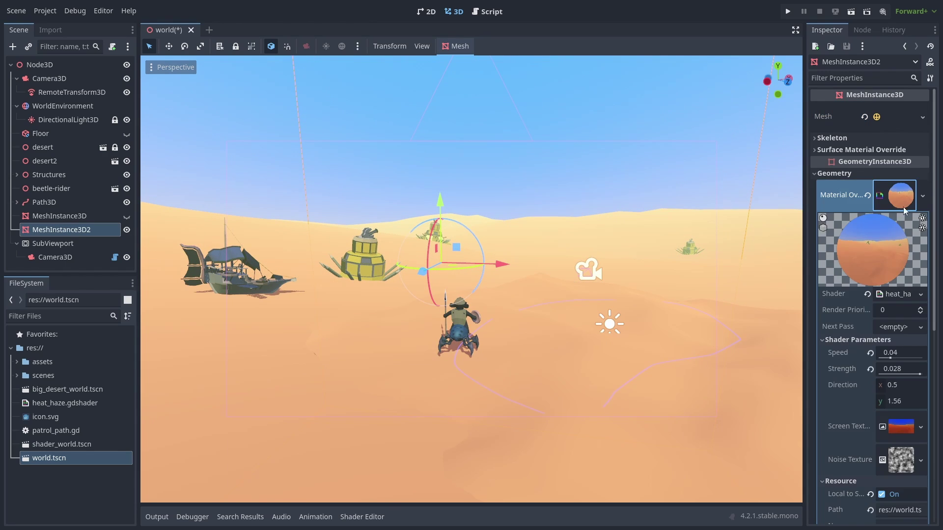
pyautogui.click(893, 294)
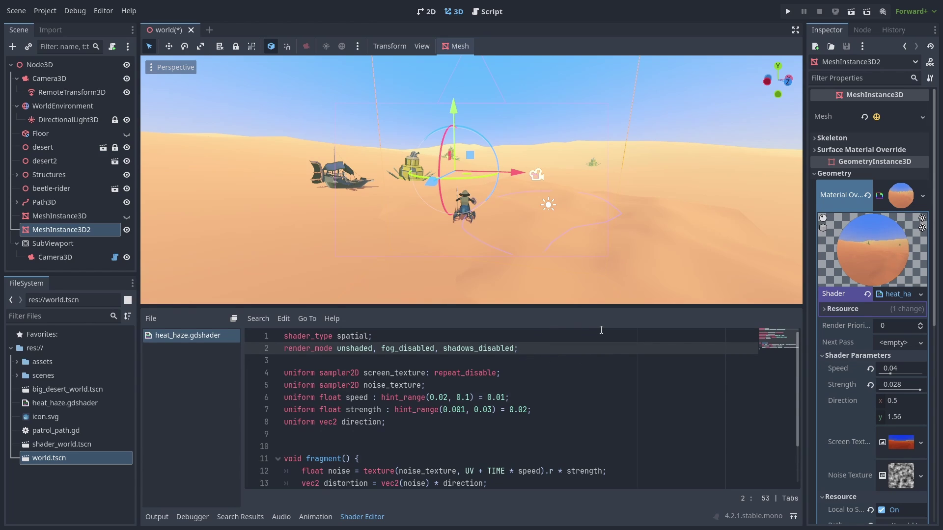
pyautogui.write(', cull')
pyautogui.press('Down')
pyautogui.press('Return')
pyautogui.hotkey('ctrl', 's')
# Orbit the viewport to frame the airship, rider and structure
pyautogui.click(362, 517)
pyautogui.scroll(5, 454, 308)
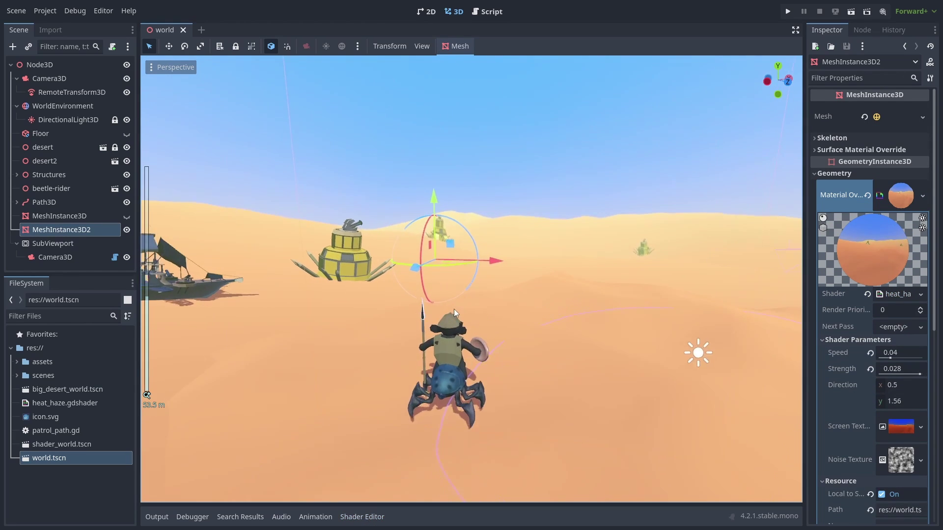
pyautogui.moveTo(481, 293); pyautogui.dragTo(95, 288, button='middle')
pyautogui.moveTo(296, 246); pyautogui.dragTo(543, 254, button='middle')
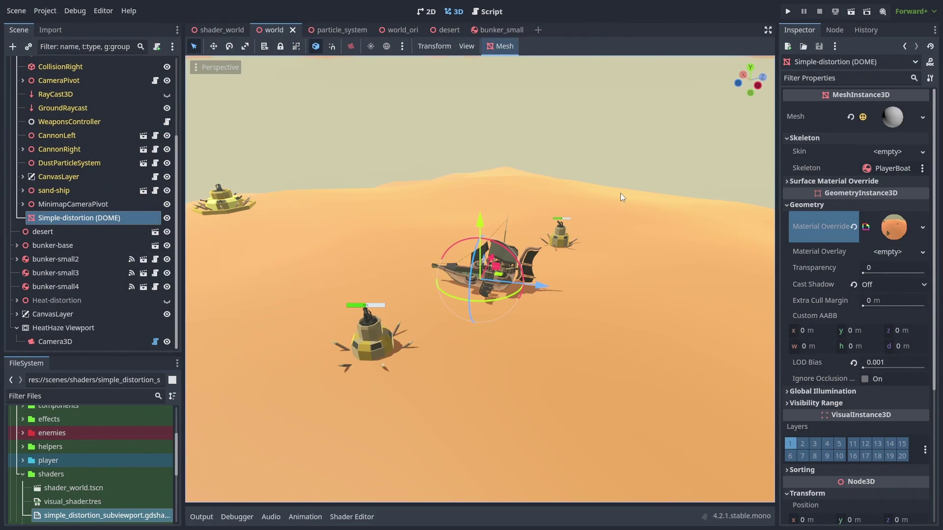
pyautogui.scroll(-5, 529, 252)
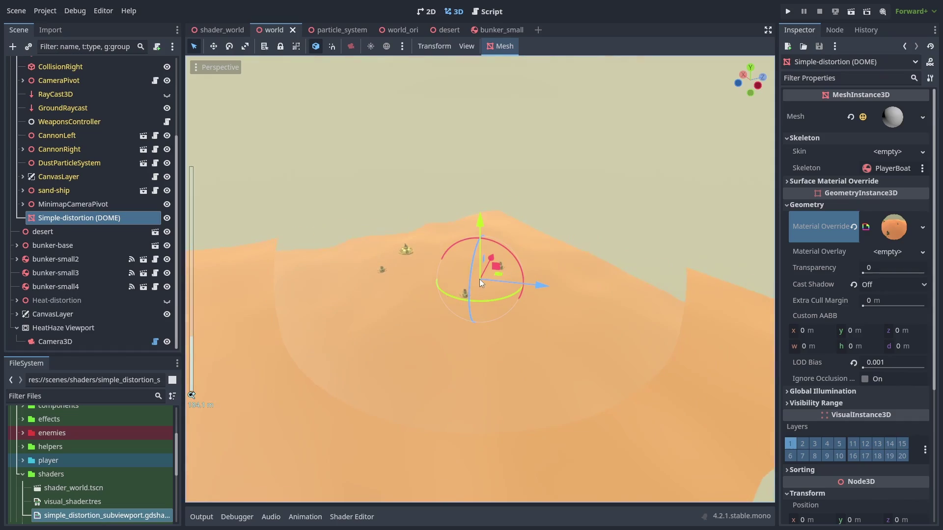
pyautogui.scroll(5, 481, 278)
# Run the game and steer the boat forward, left and right with W, A, D
pyautogui.press('F5')
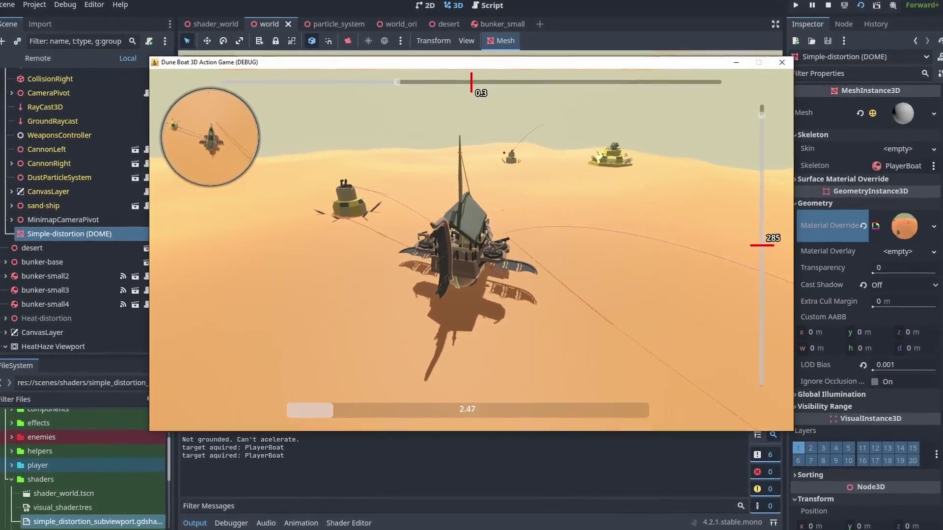
pyautogui.press('w')
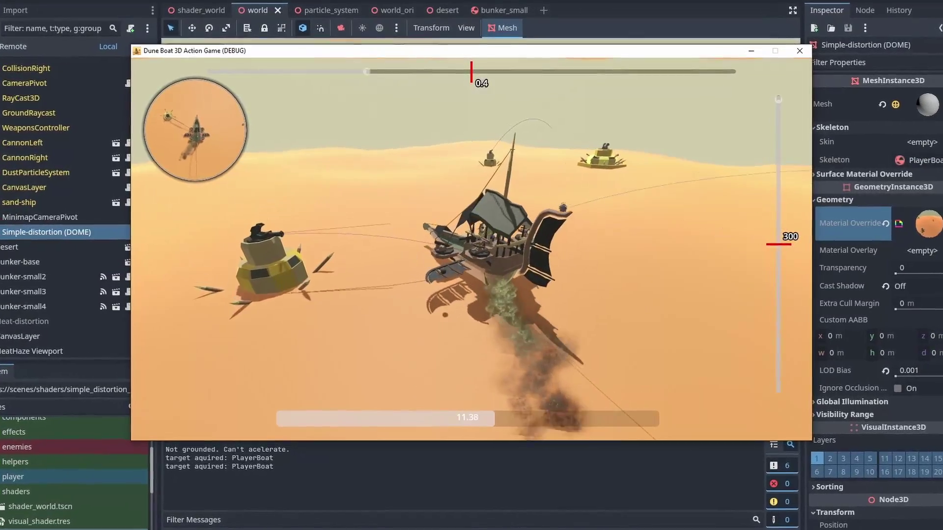
pyautogui.press('a')
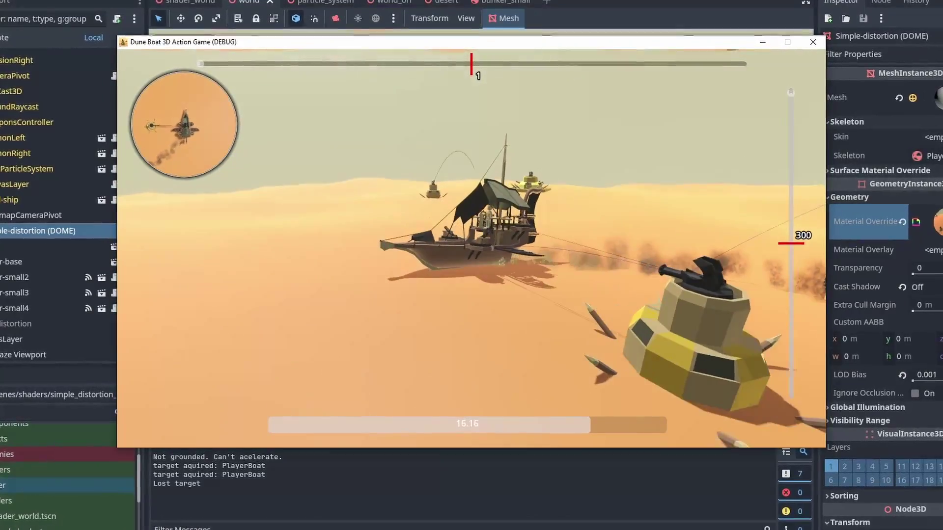
pyautogui.press('d')
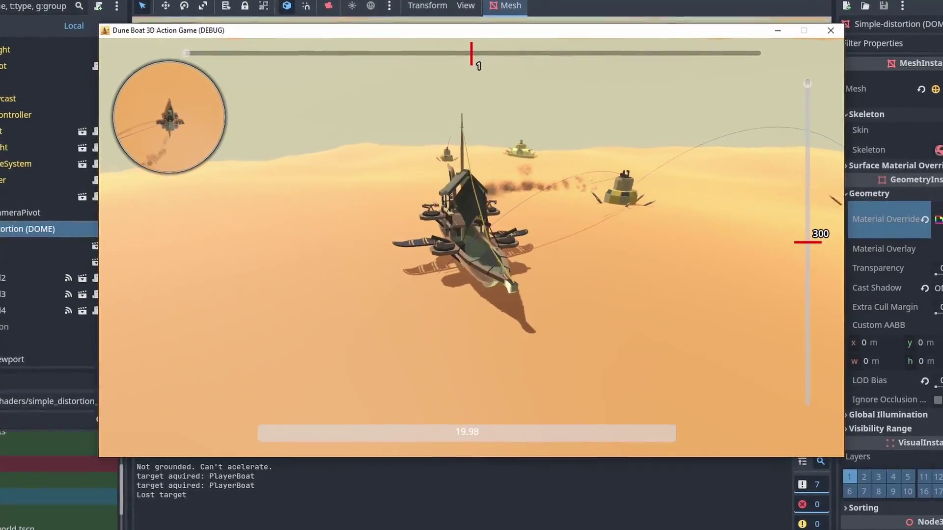